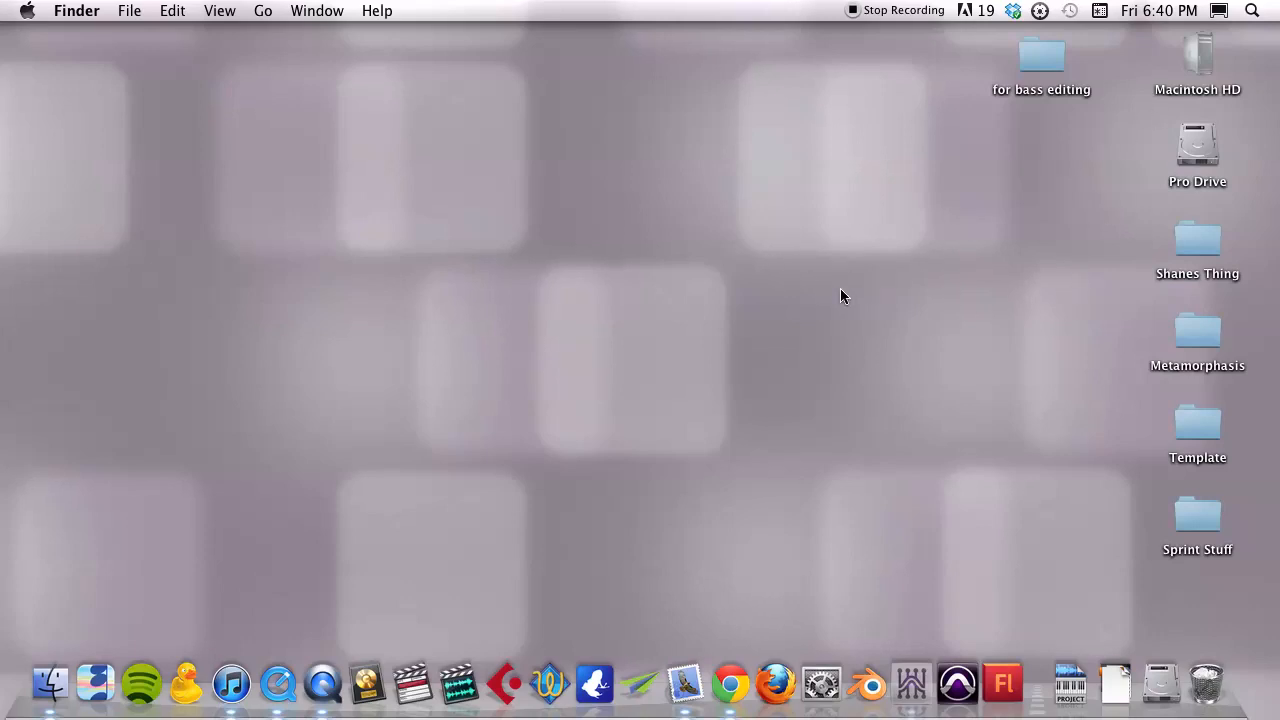
Show the on-screen Keyboard Viewer and move it up beneath the menu bar, clear of the desktop icons
{"action": "left_click", "coordinate": [1099, 10]}
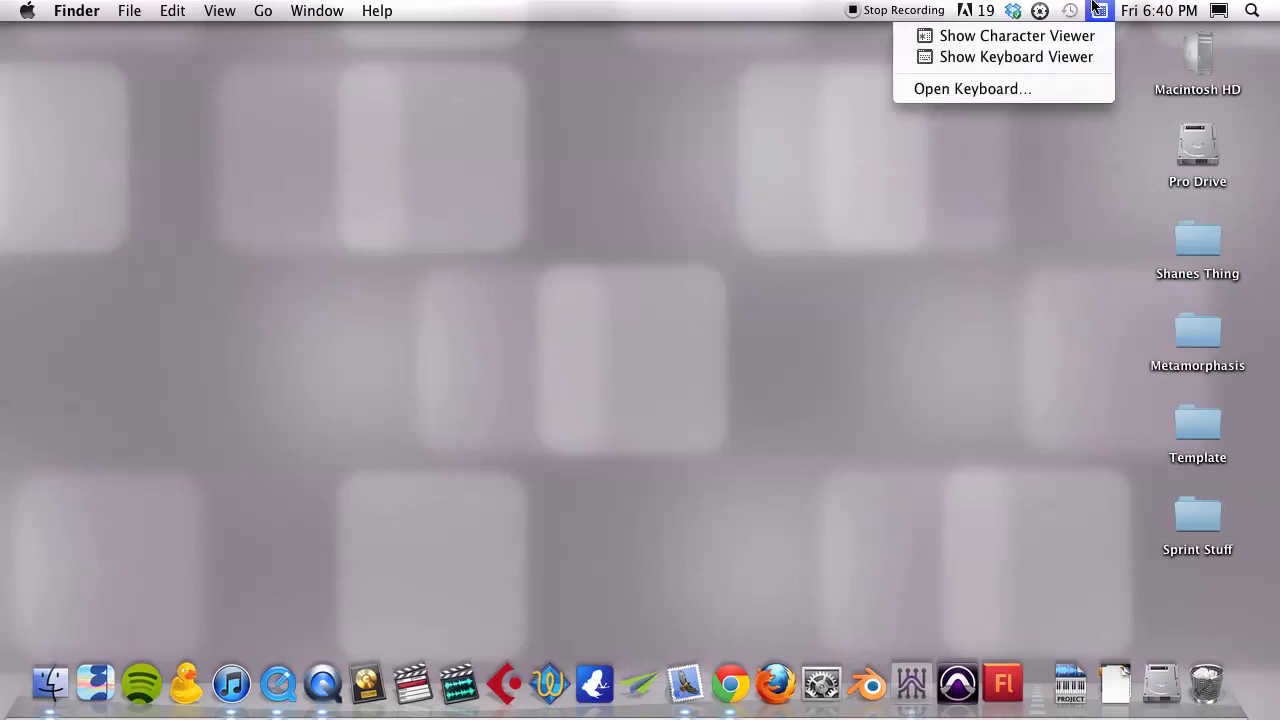
{"action": "left_click", "coordinate": [1088, 57]}
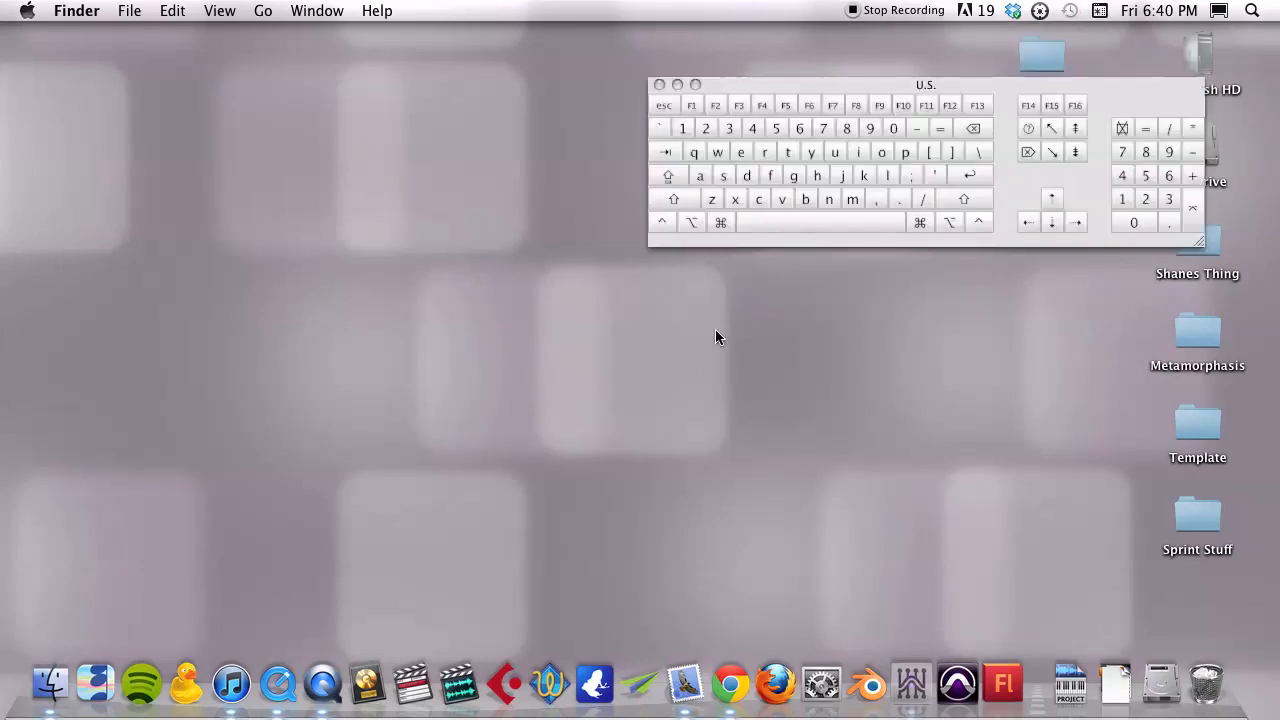
{"action": "left_click_drag", "start_coordinate": [834, 86], "coordinate": [609, 26]}
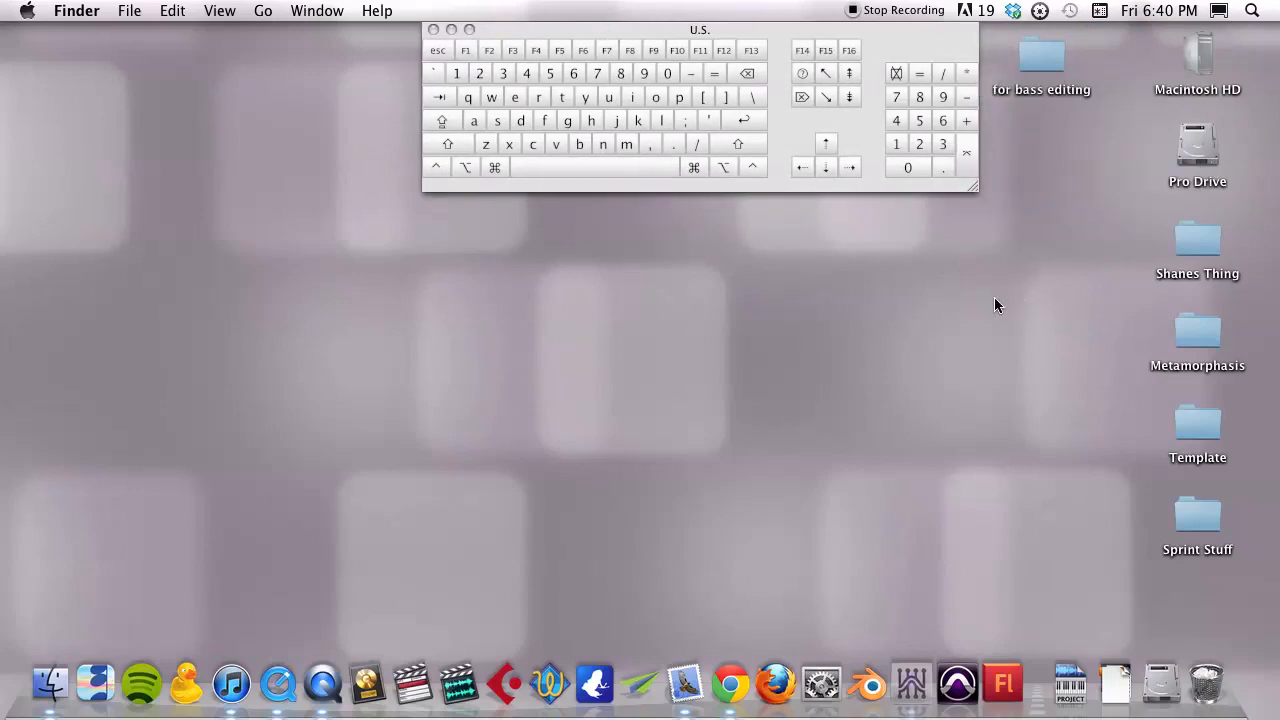
Create a new folder on the desktop and name it "My Stuff"
{"action": "left_click", "coordinate": [503, 168]}
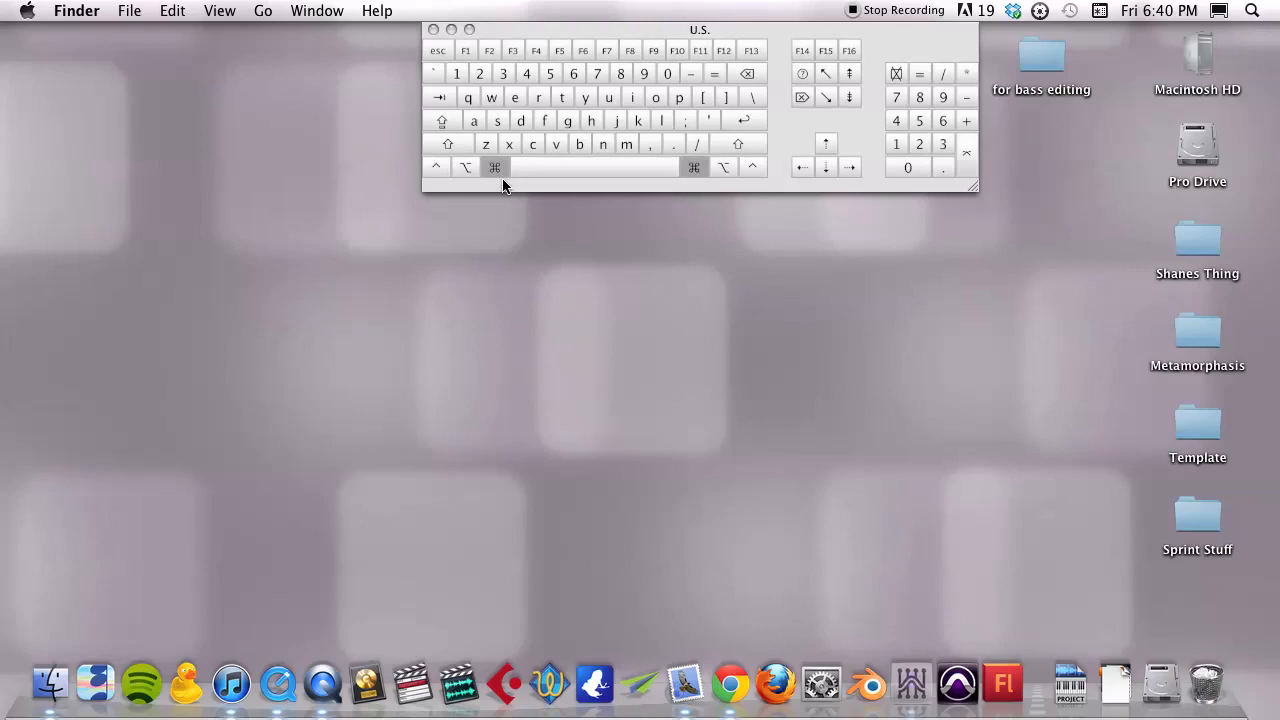
{"action": "key", "text": "shift"}
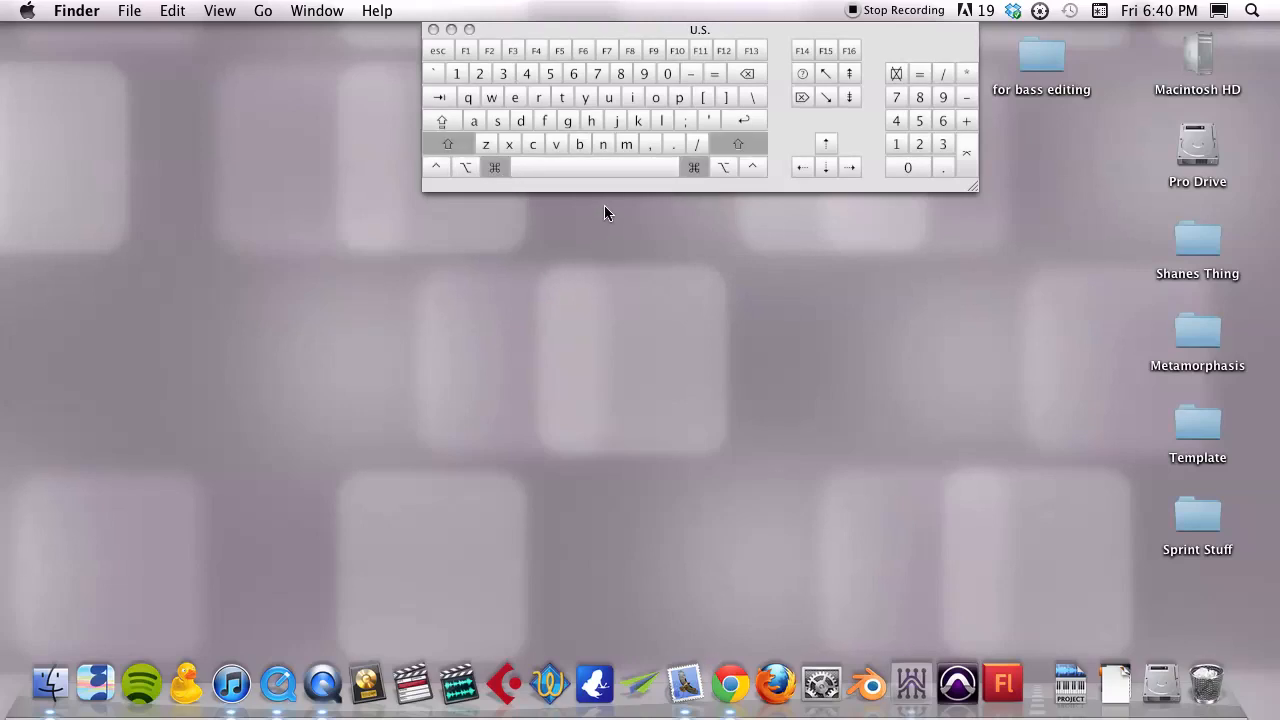
{"action": "key", "text": "super+shift+n"}
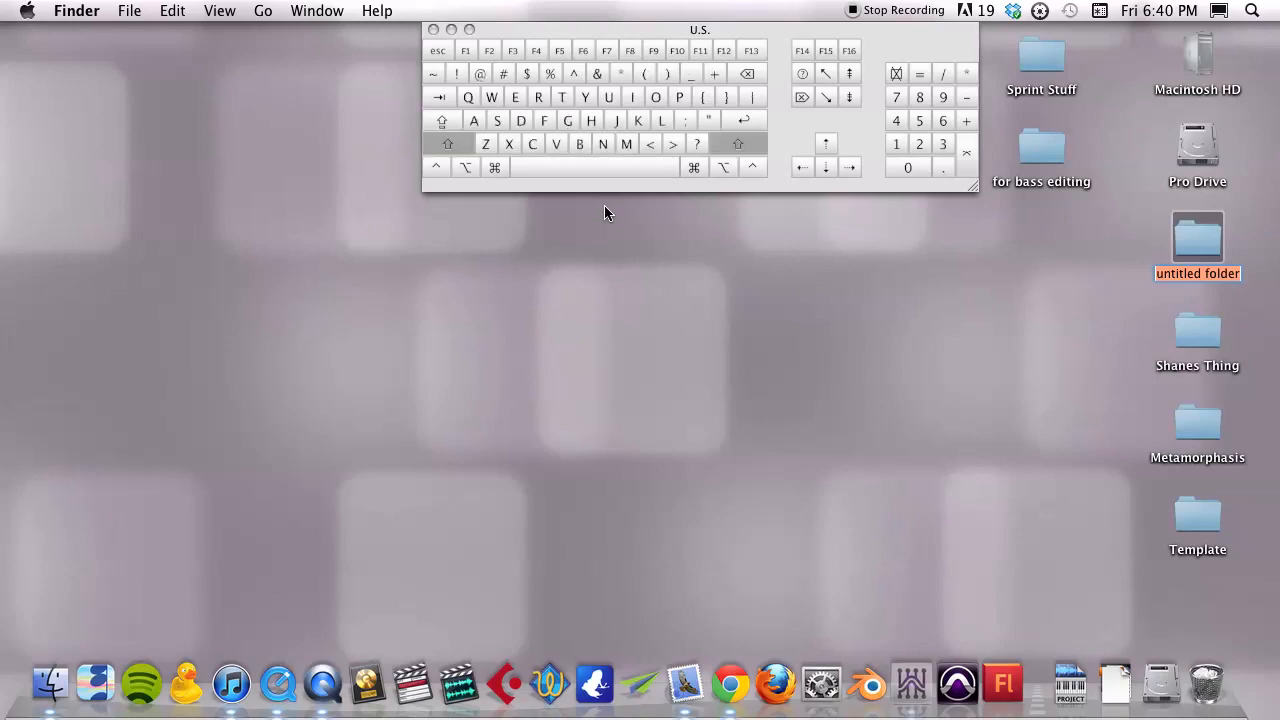
{"action": "type", "text": "My Stu"}
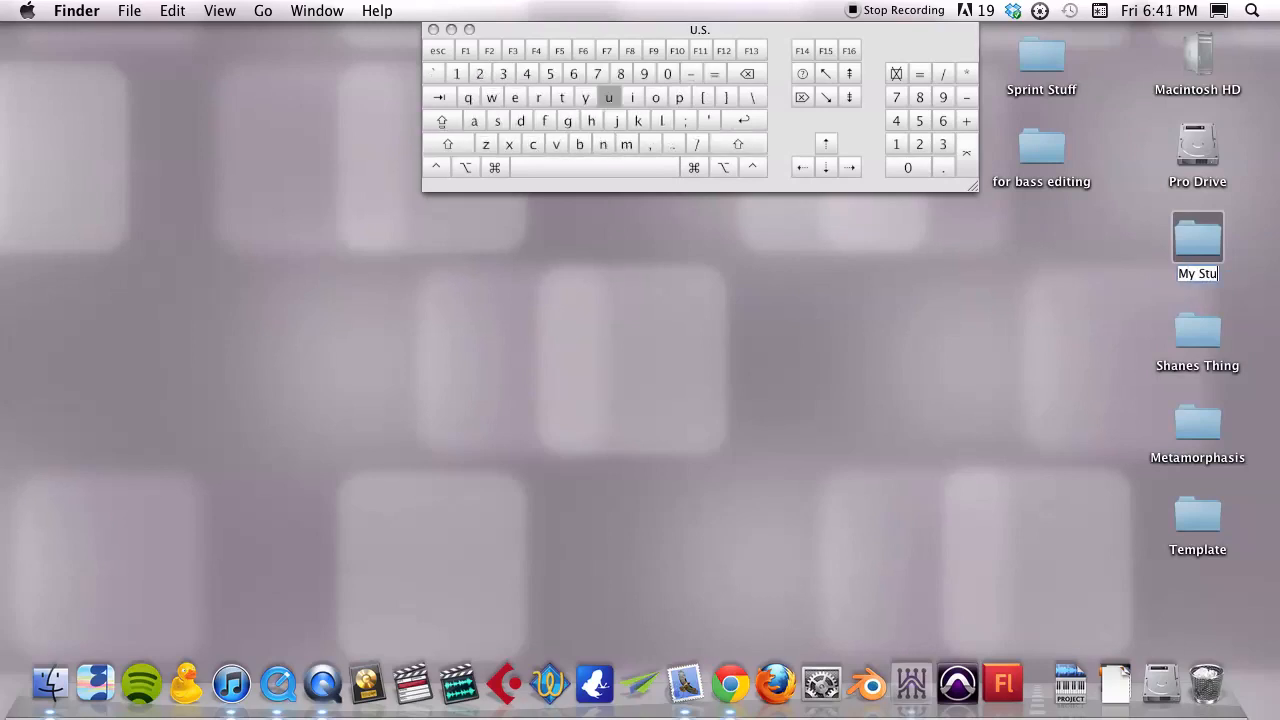
{"action": "type", "text": "ff"}
{"action": "key", "text": "Return"}
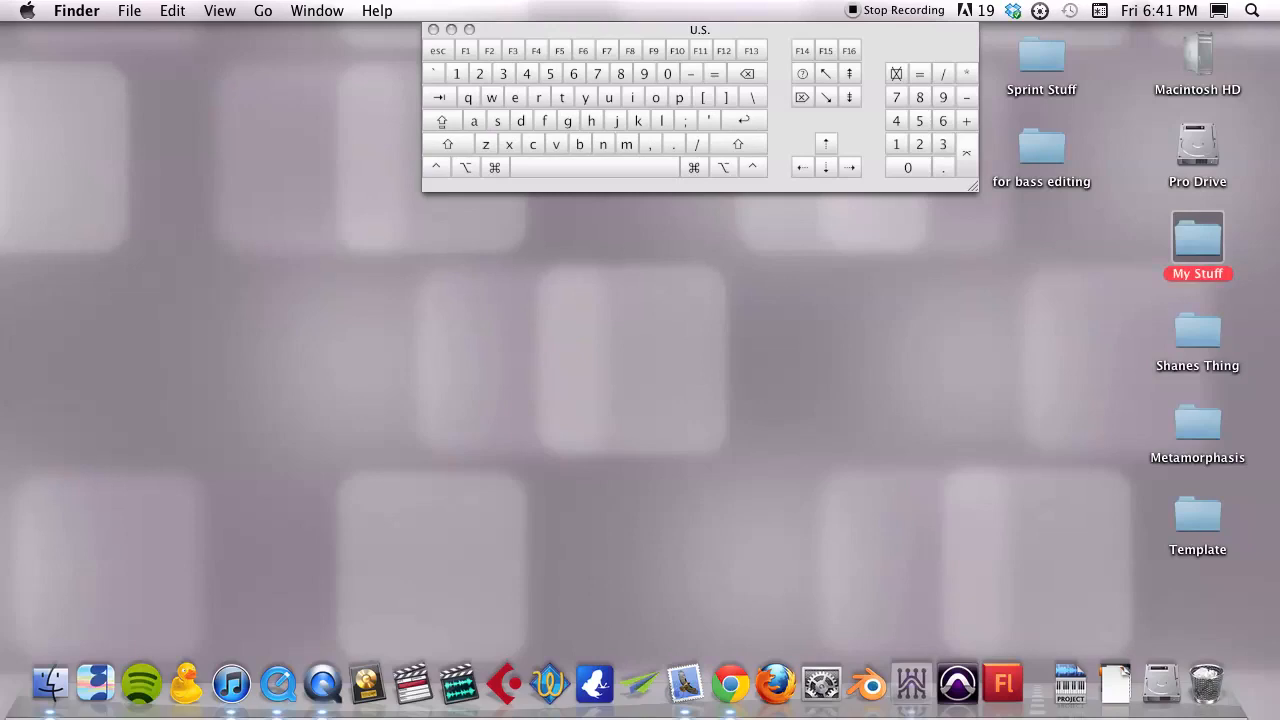
Open the My Stuff folder and move its window below the on-screen keyboard
{"action": "key", "text": "alt"}
{"action": "double_click", "coordinate": [1196, 244]}
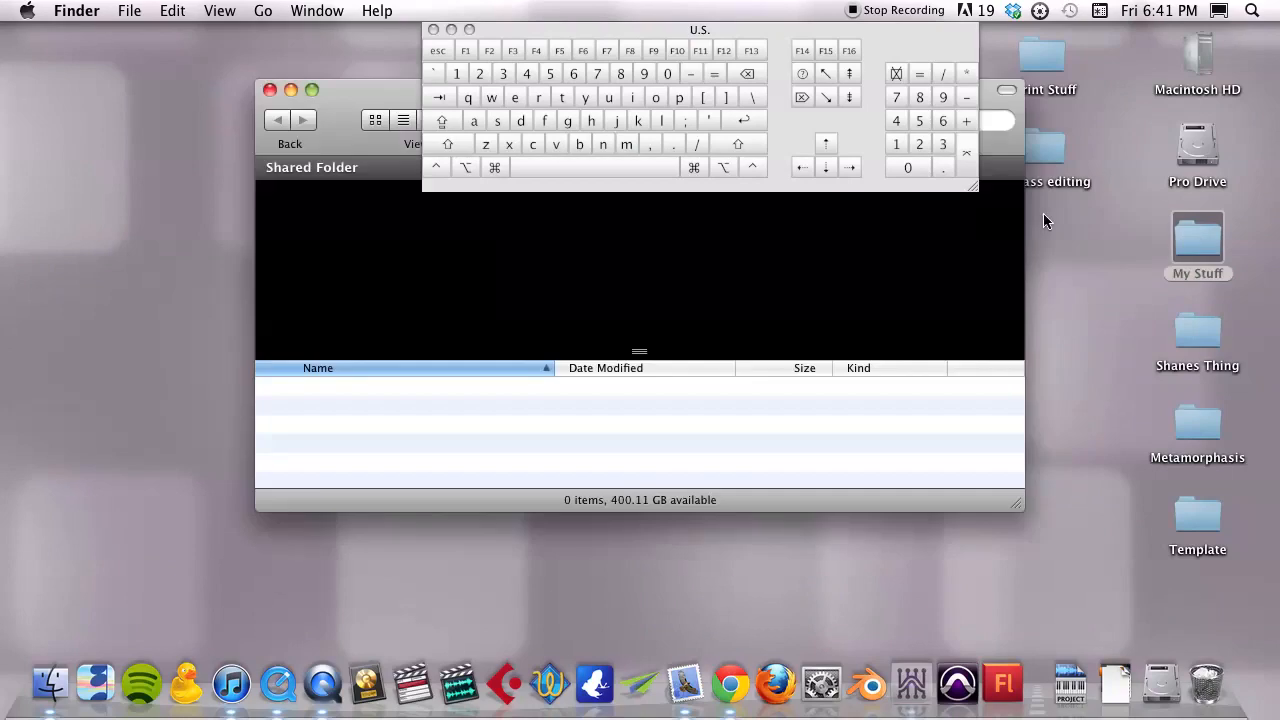
{"action": "left_click_drag", "start_coordinate": [399, 92], "coordinate": [436, 208]}
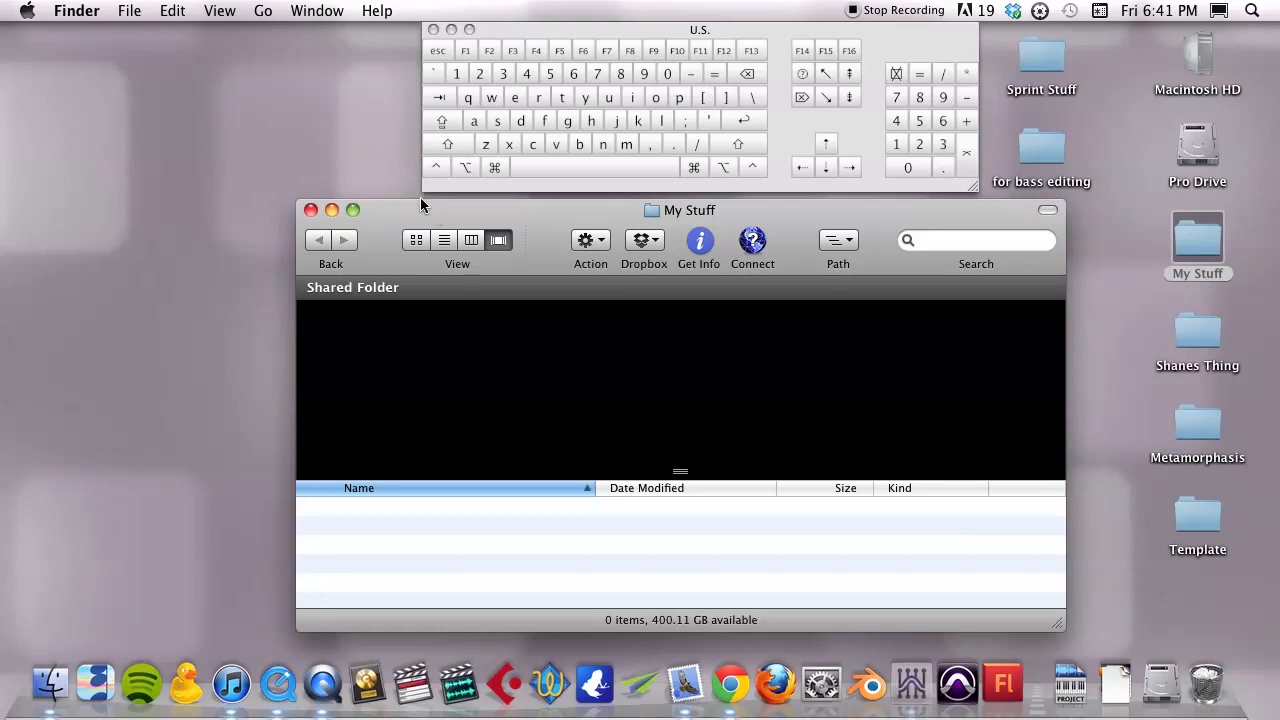
Show the sidebar and the path bar in the My Stuff window
{"action": "key", "text": "alt+super+equal"}
{"action": "key", "text": "alt+super+equal"}
{"action": "left_click", "coordinate": [220, 11]}
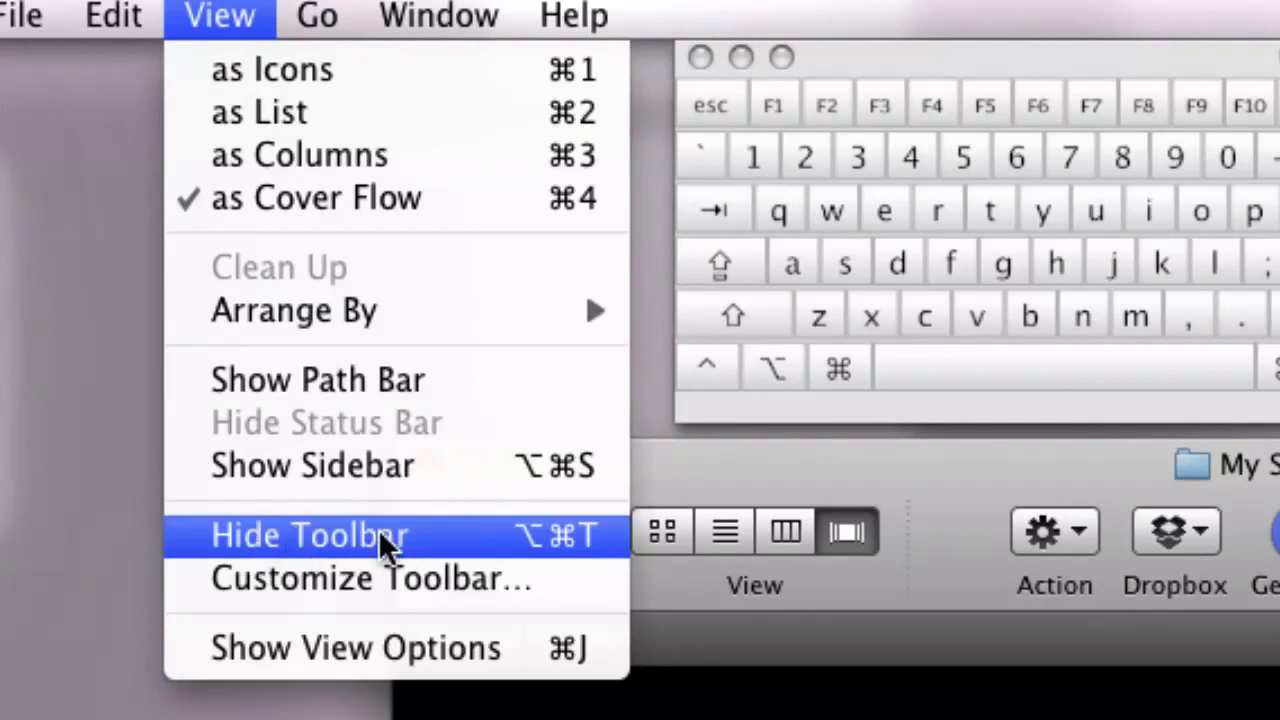
{"action": "left_click", "coordinate": [363, 462]}
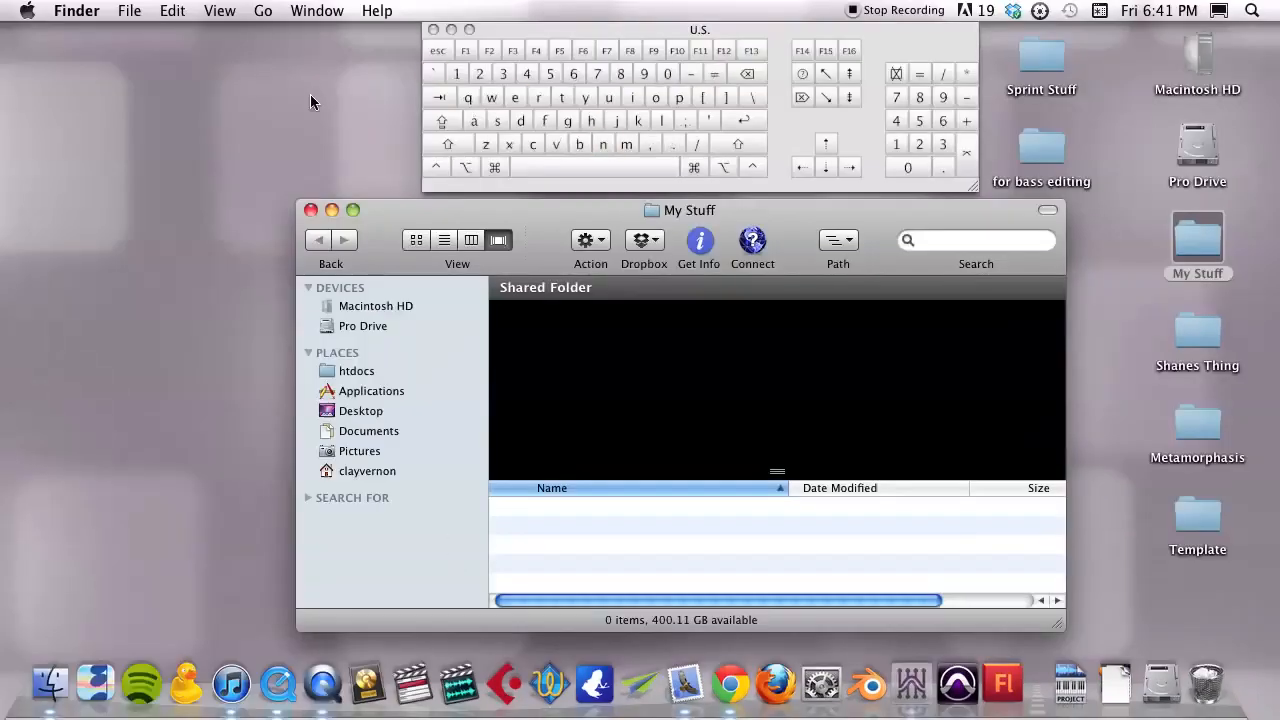
{"action": "left_click", "coordinate": [219, 11]}
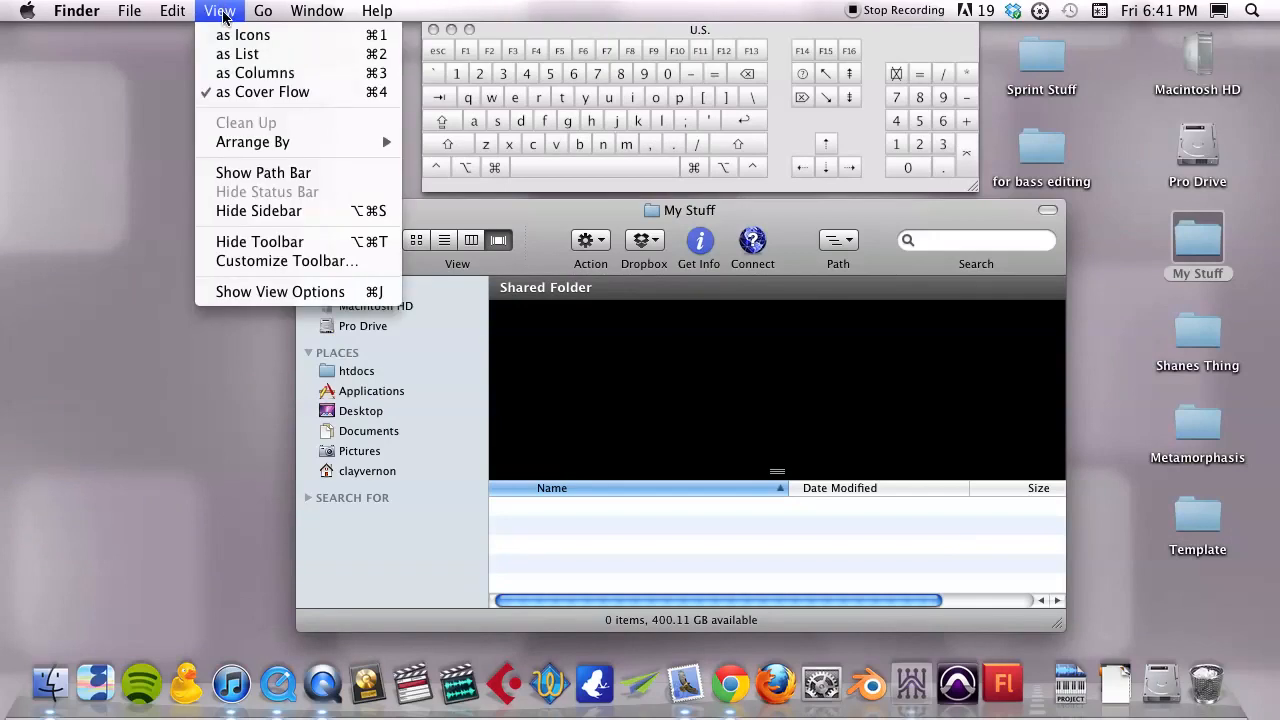
{"action": "left_click", "coordinate": [268, 175]}
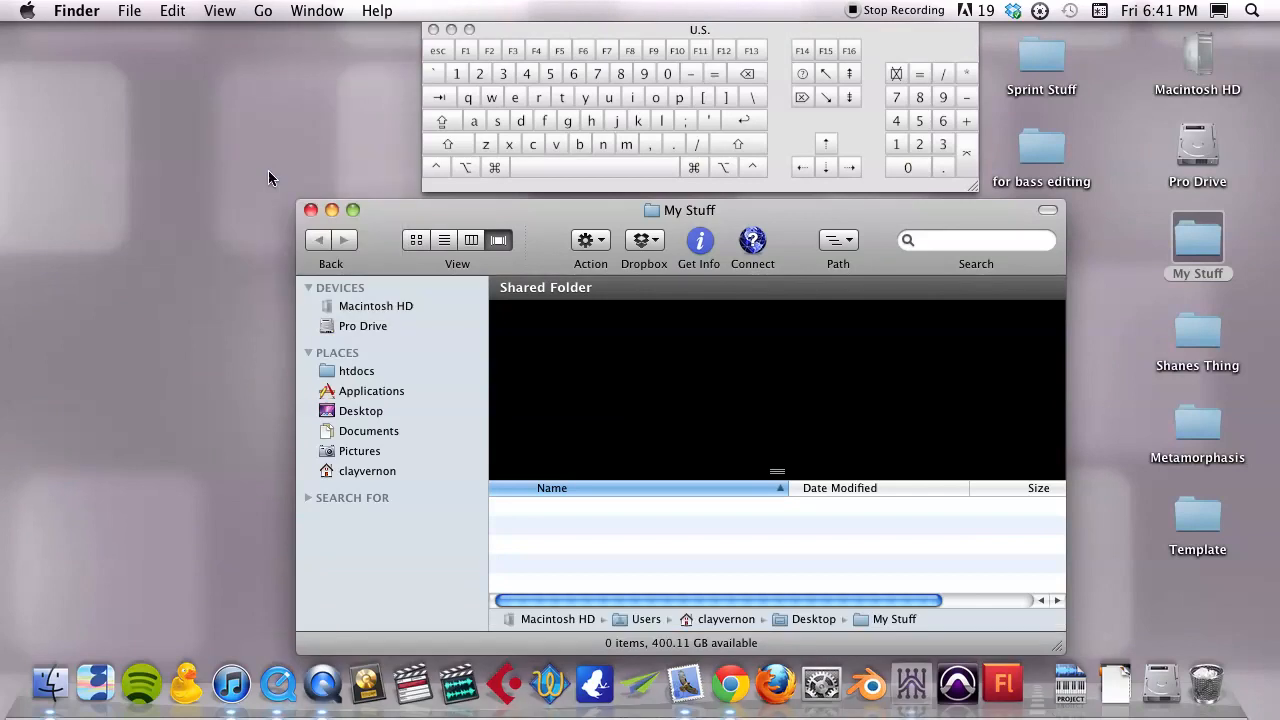
{"action": "left_click", "coordinate": [217, 10]}
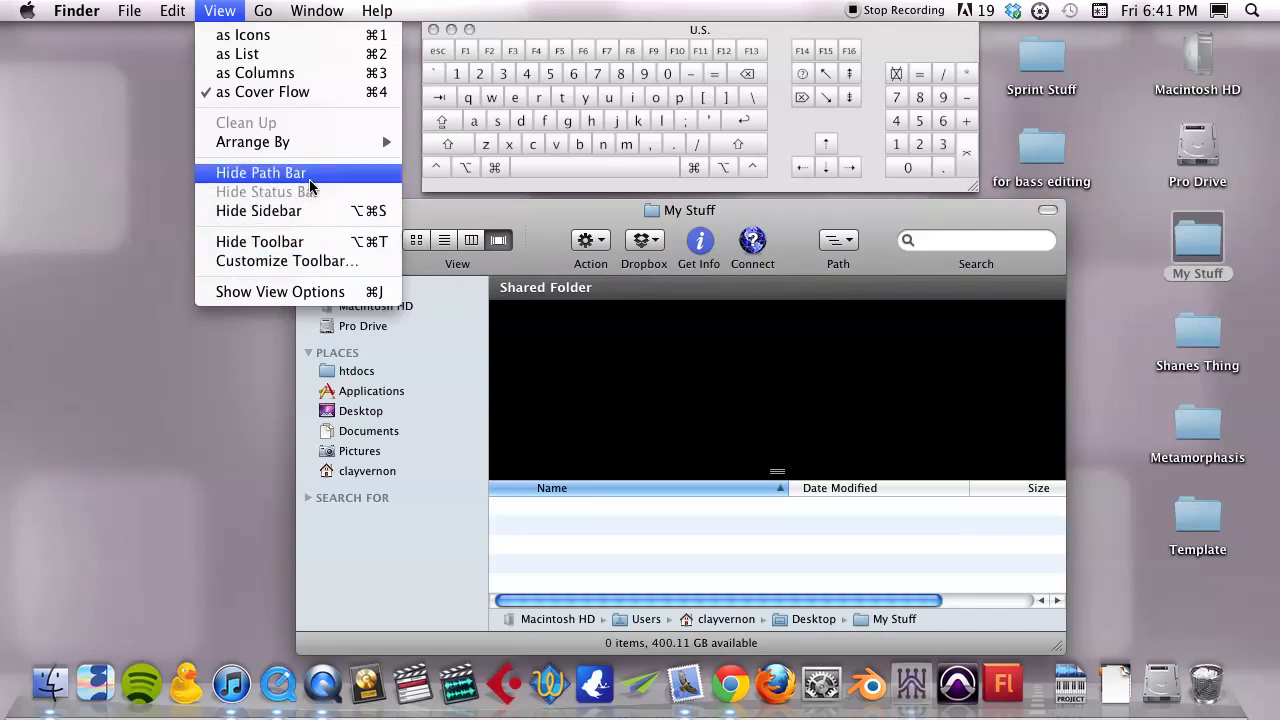
{"action": "key", "text": "alt"}
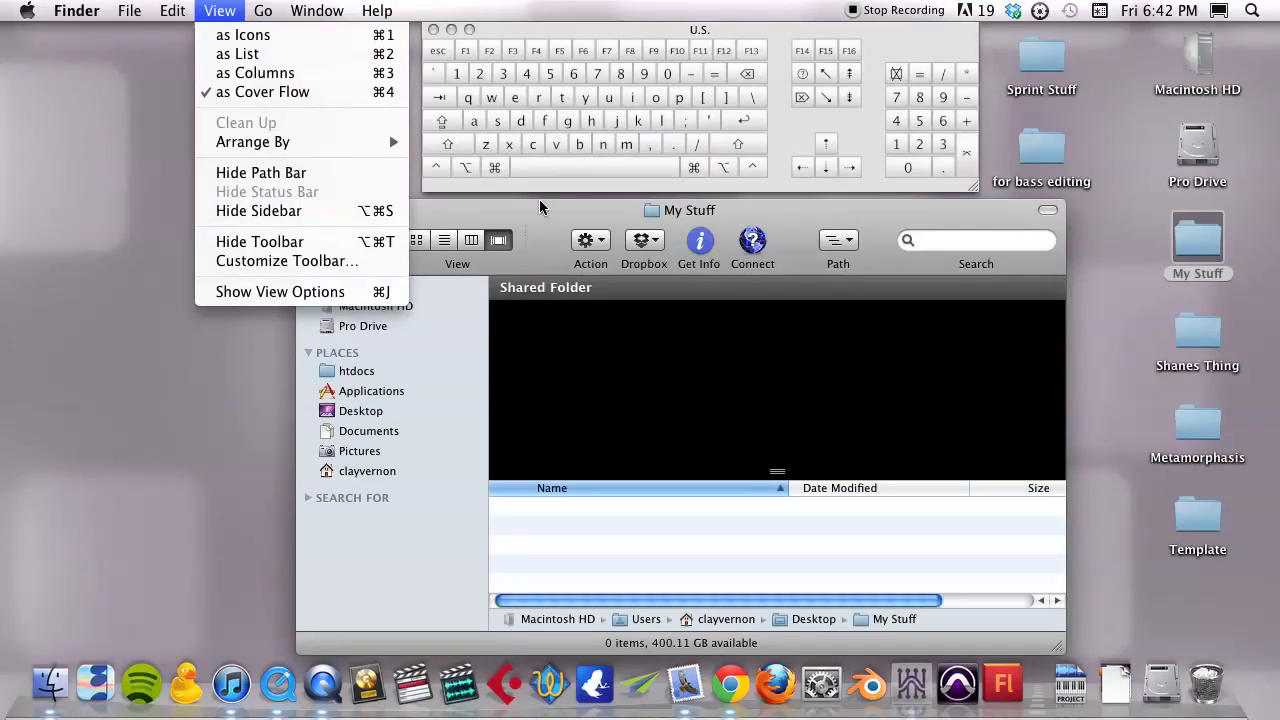
{"action": "left_click", "coordinate": [541, 211]}
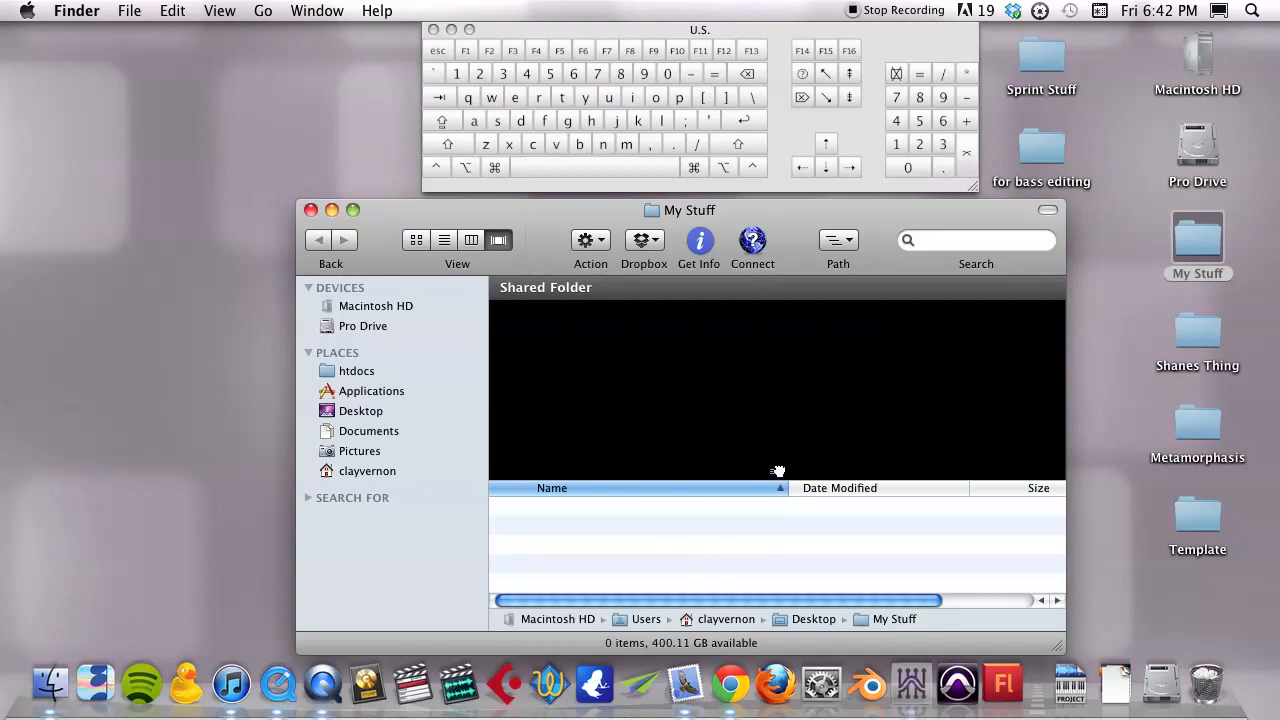
Try the icon, column and list views on the My Stuff window, ending on Cover Flow view
{"action": "left_click", "coordinate": [418, 241]}
{"action": "left_click", "coordinate": [469, 242]}
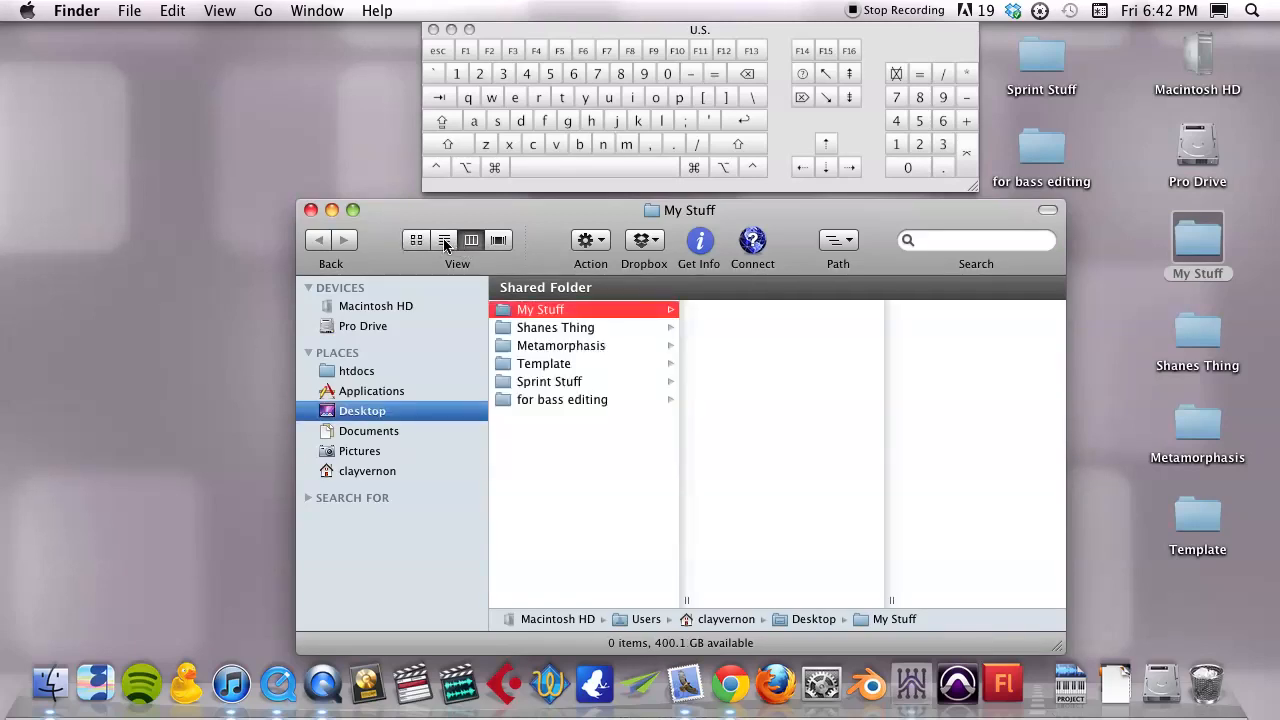
{"action": "left_click", "coordinate": [444, 242]}
{"action": "left_click", "coordinate": [496, 242]}
{"action": "left_click", "coordinate": [418, 241]}
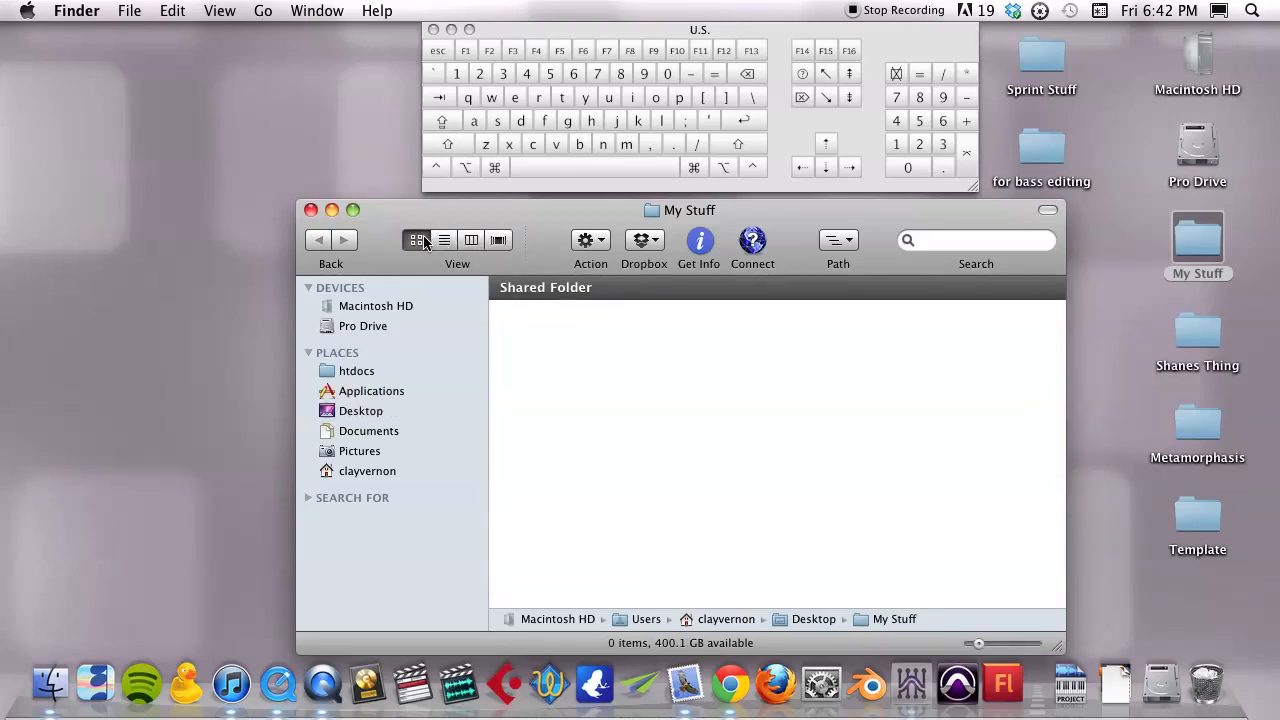
{"action": "left_click", "coordinate": [444, 242]}
{"action": "left_click", "coordinate": [470, 241]}
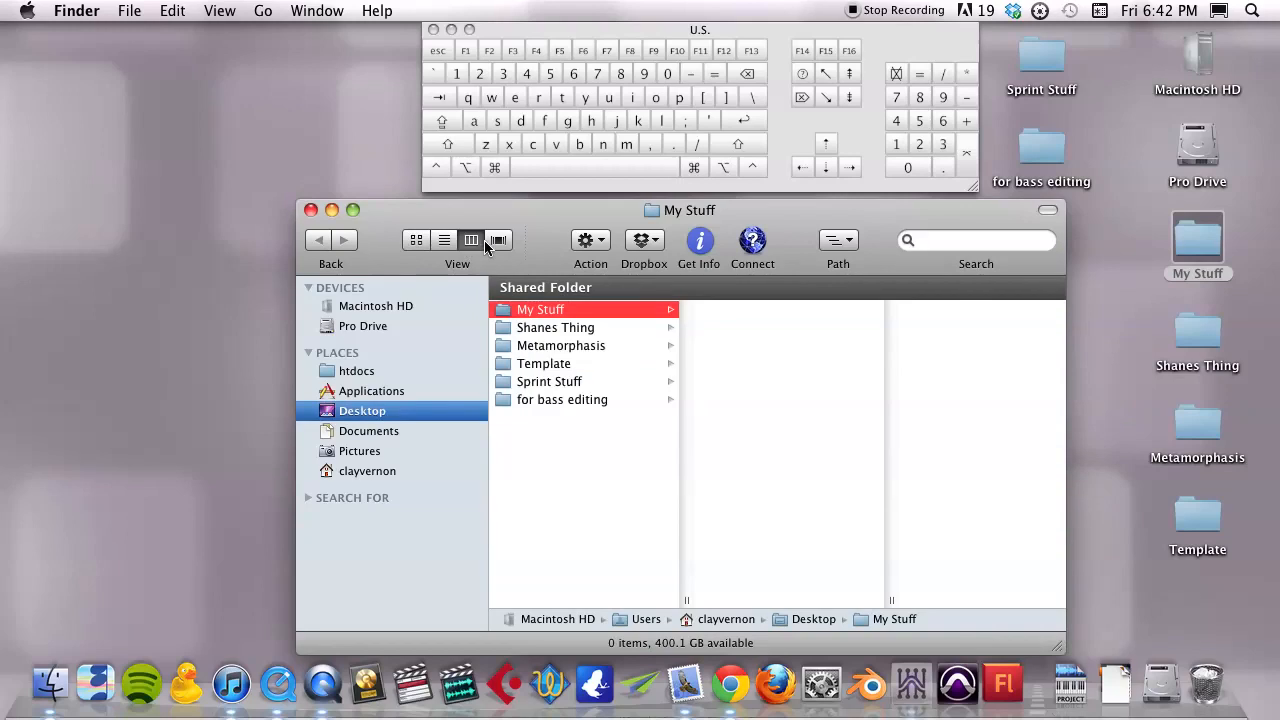
{"action": "left_click", "coordinate": [498, 241]}
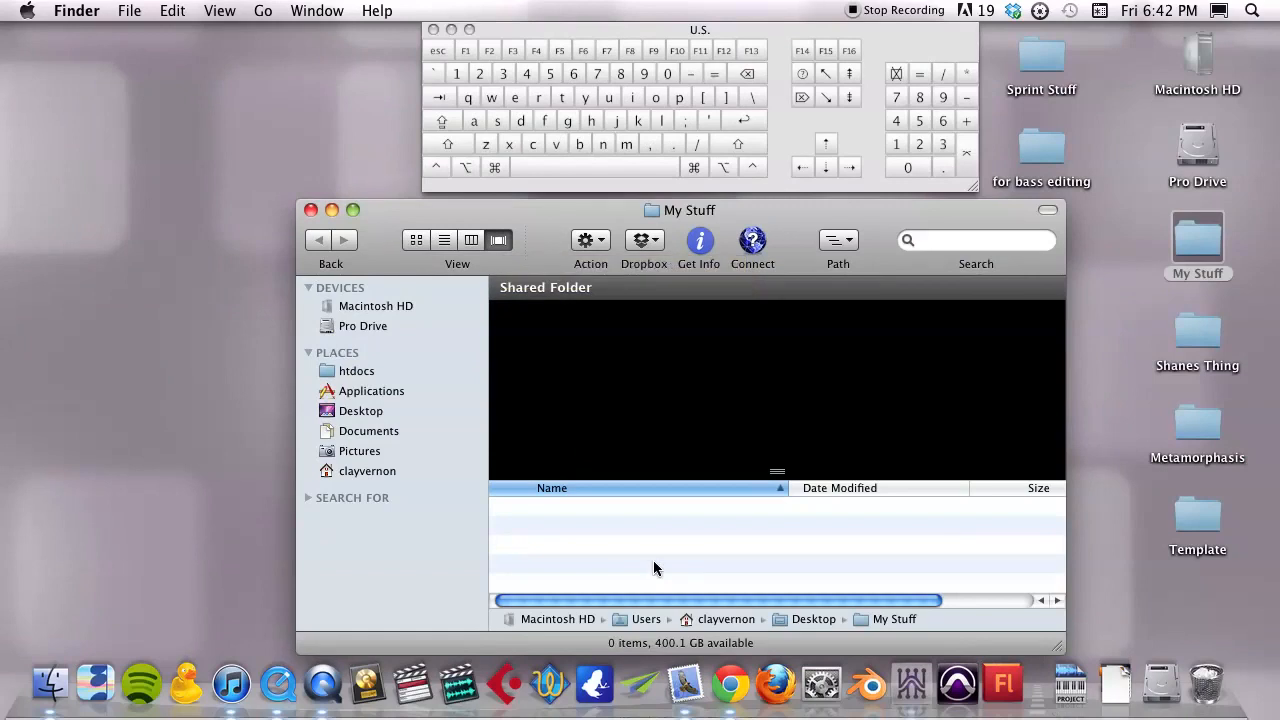
Cycle the folder window once more through icon, list, column and Cover Flow views, in that order
{"action": "key", "text": "super"}
{"action": "key", "text": "super+1"}
{"action": "key", "text": "super+2"}
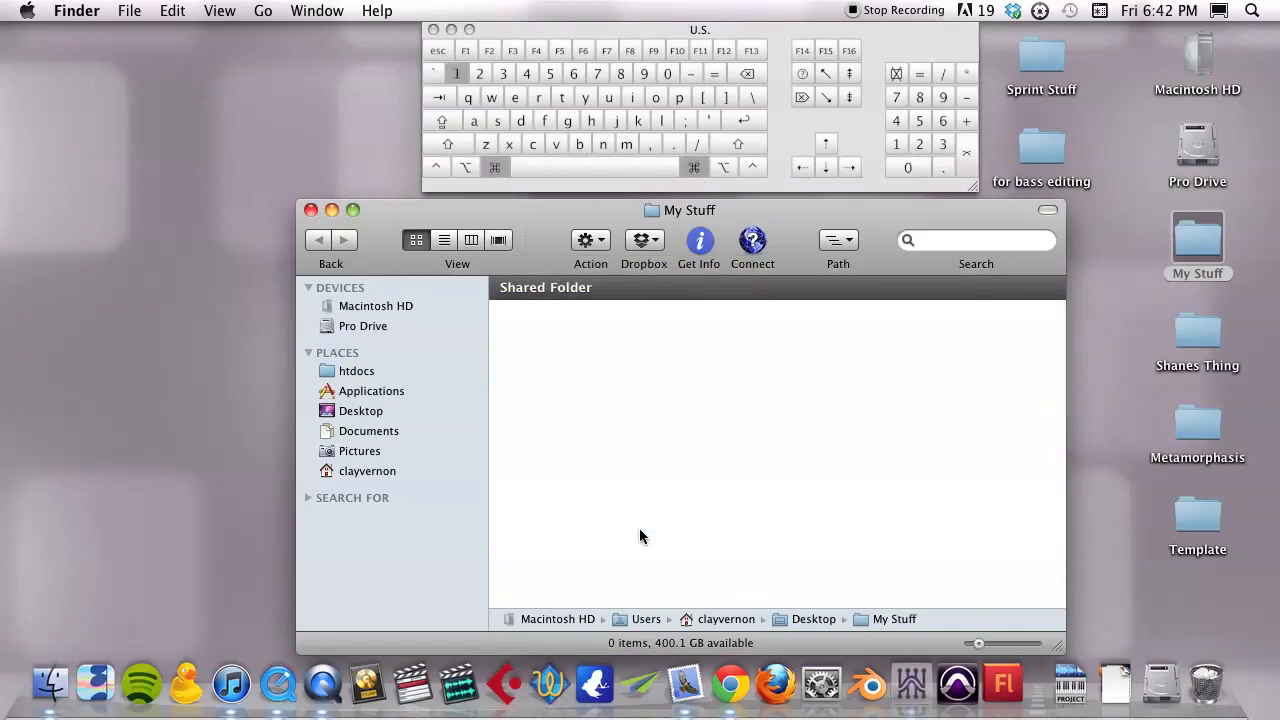
{"action": "key", "text": "super+3"}
{"action": "key", "text": "super+4"}
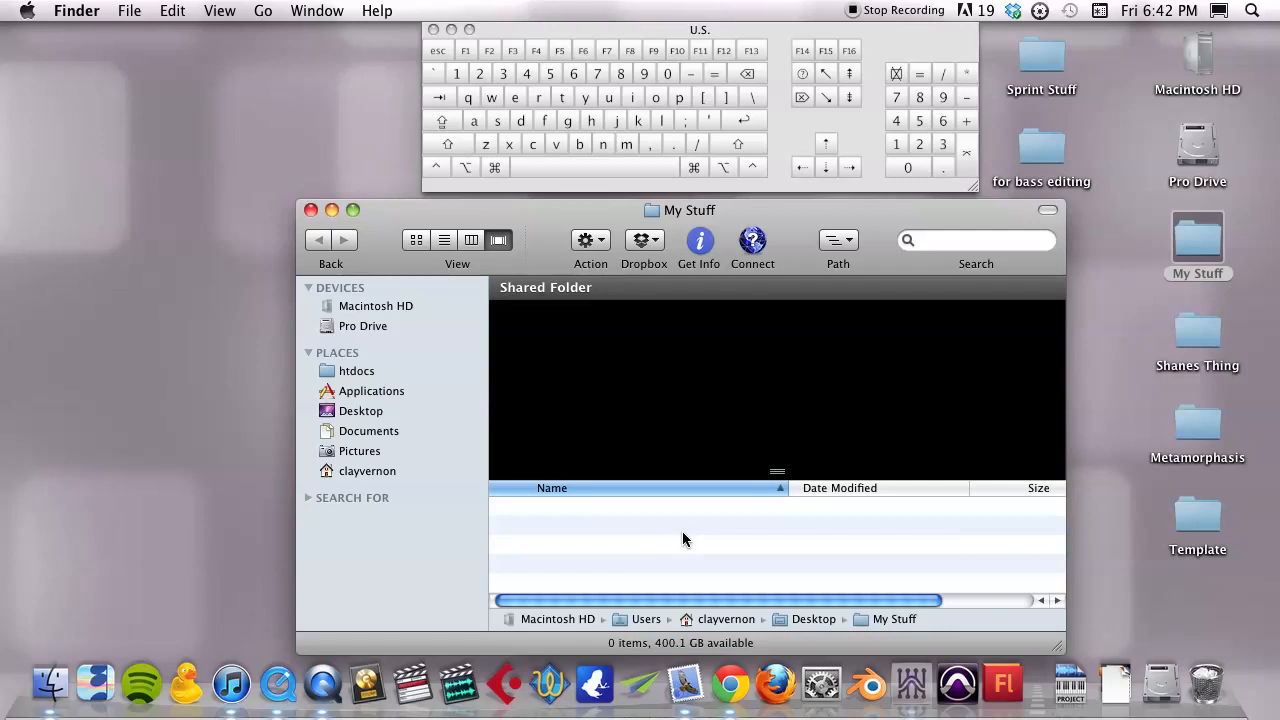
Create a subfolder named "Great Stuff" inside the My Stuff folder
{"action": "key", "text": "super"}
{"action": "key", "text": "super+shift+n"}
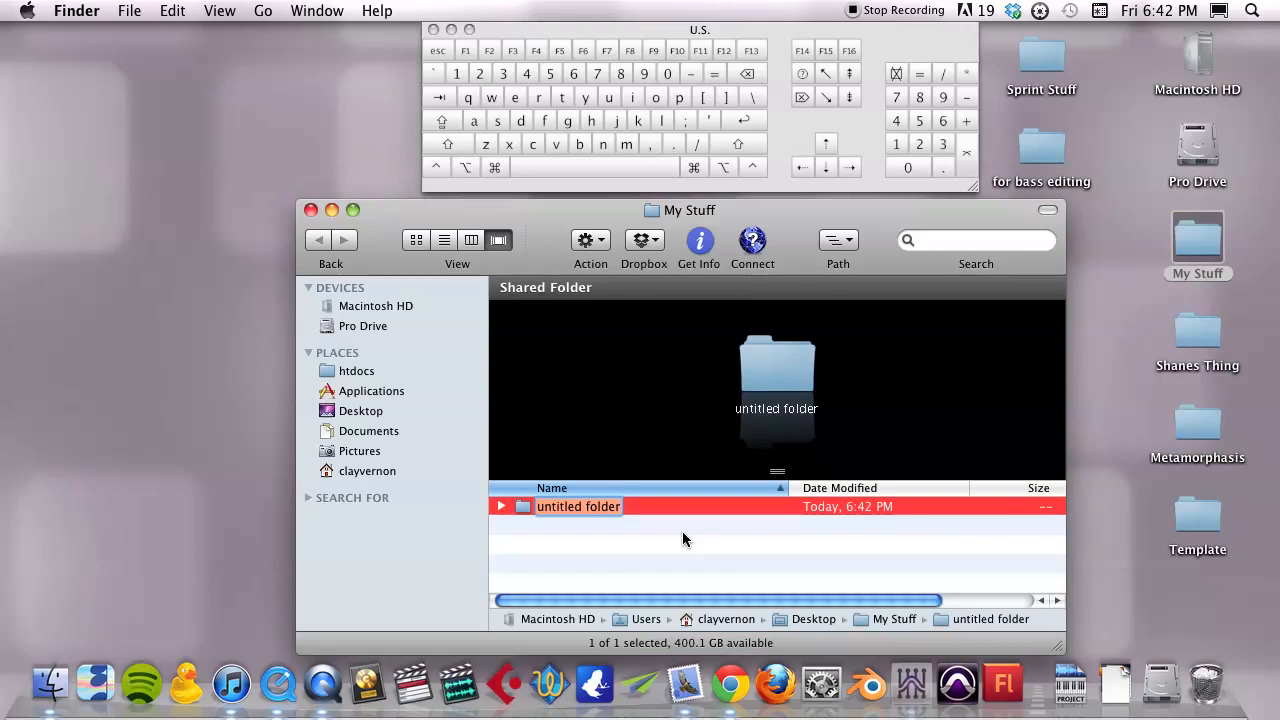
{"action": "type", "text": "C"}
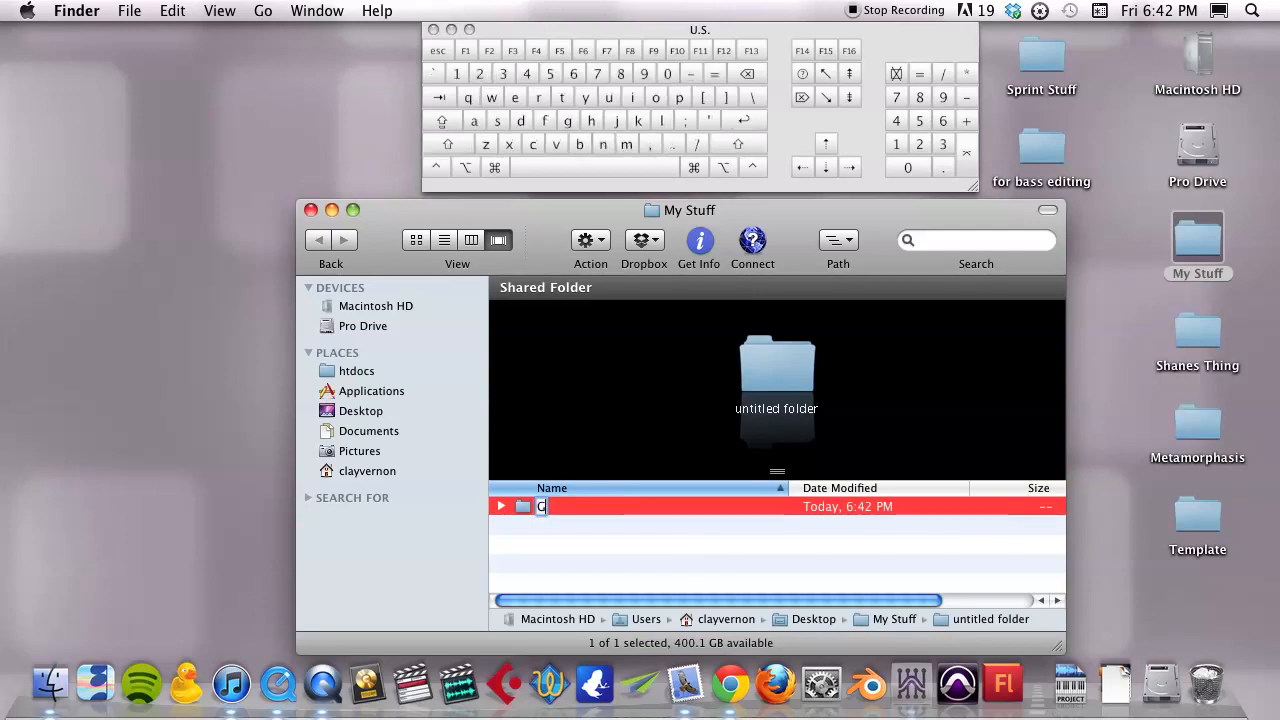
{"action": "type", "text": "reat Stuff"}
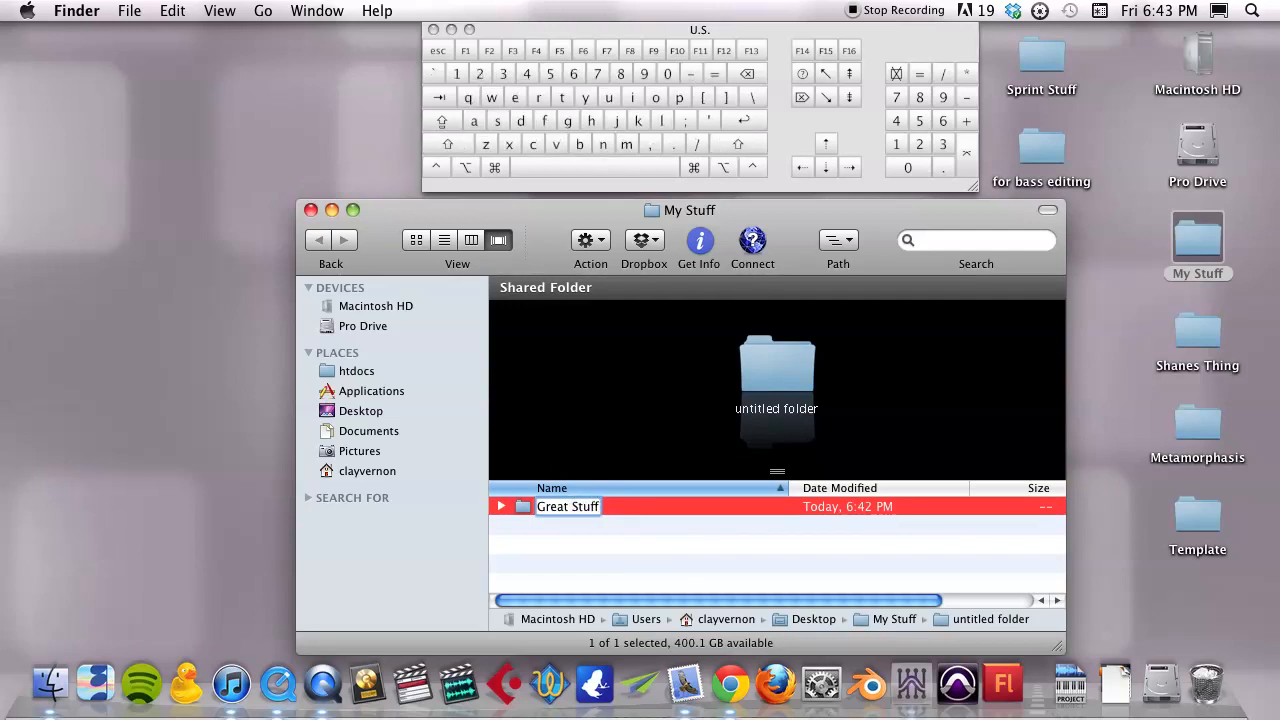
{"action": "key", "text": "Return"}
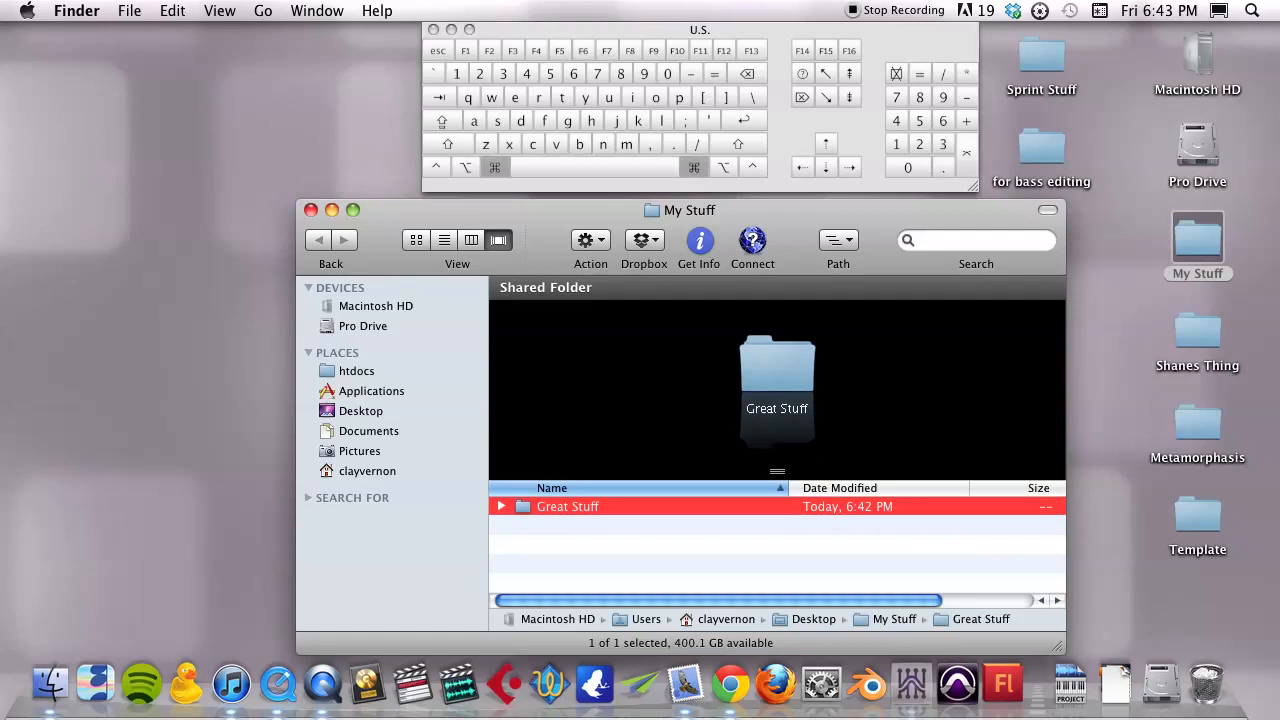
Add a second subfolder to My Stuff and name it "Bad Stuff"
{"action": "key", "text": "super+shift+n"}
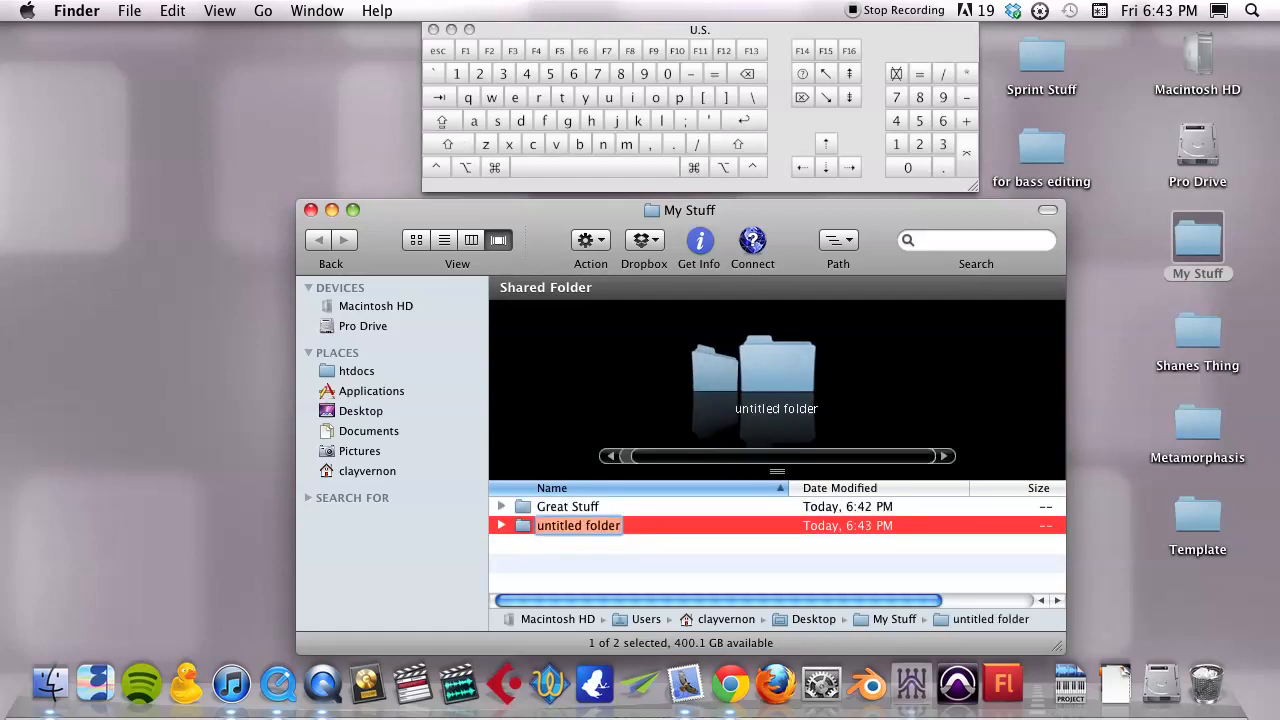
{"action": "type", "text": "Ba"}
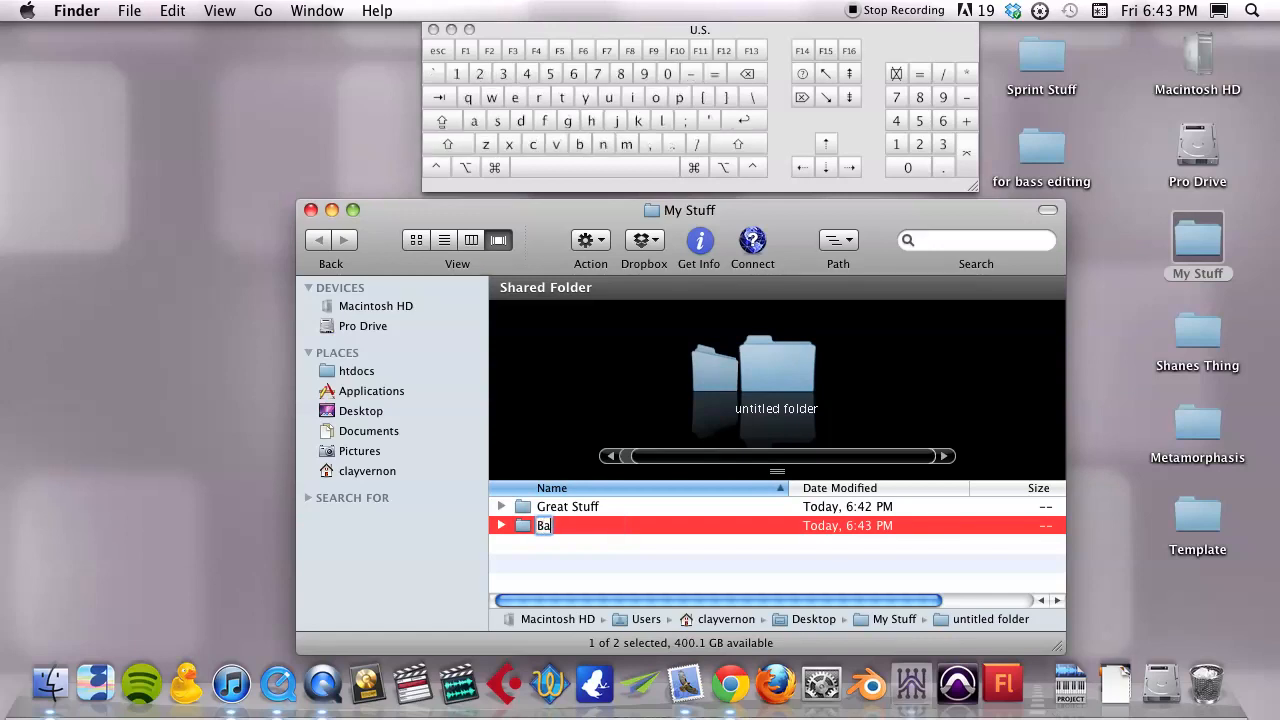
{"action": "type", "text": "d Stuff"}
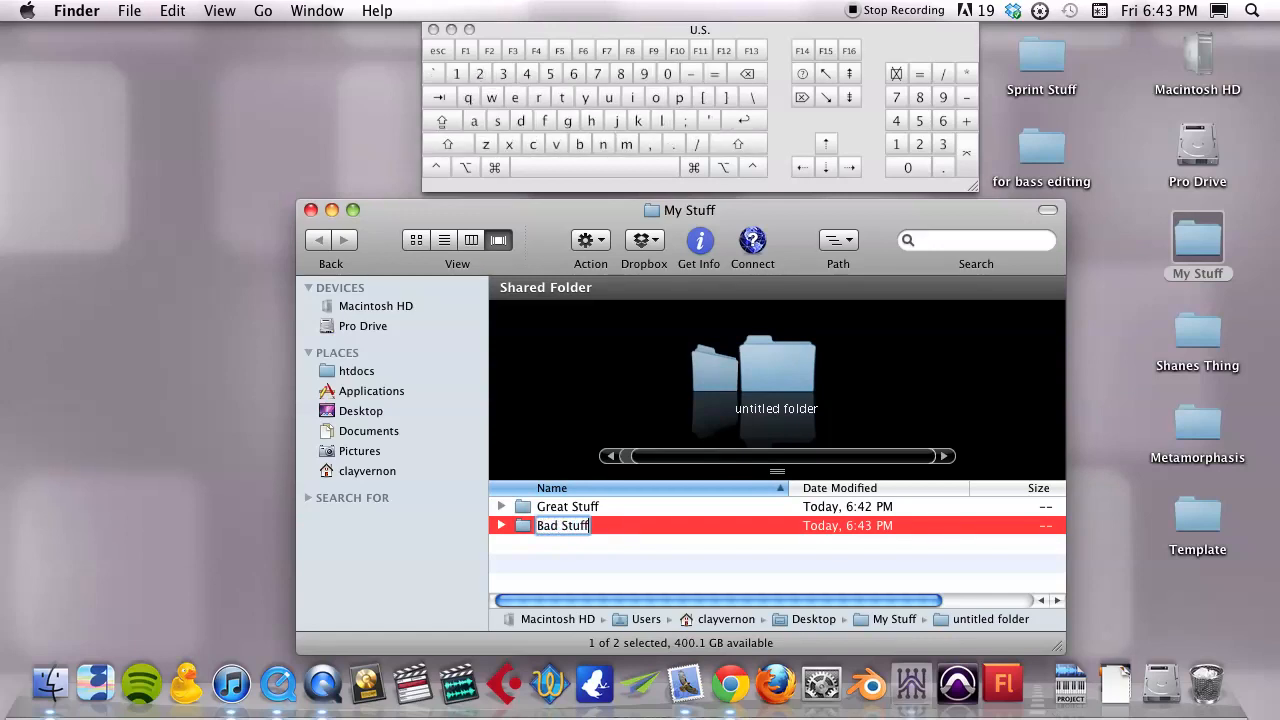
{"action": "key", "text": "Return"}
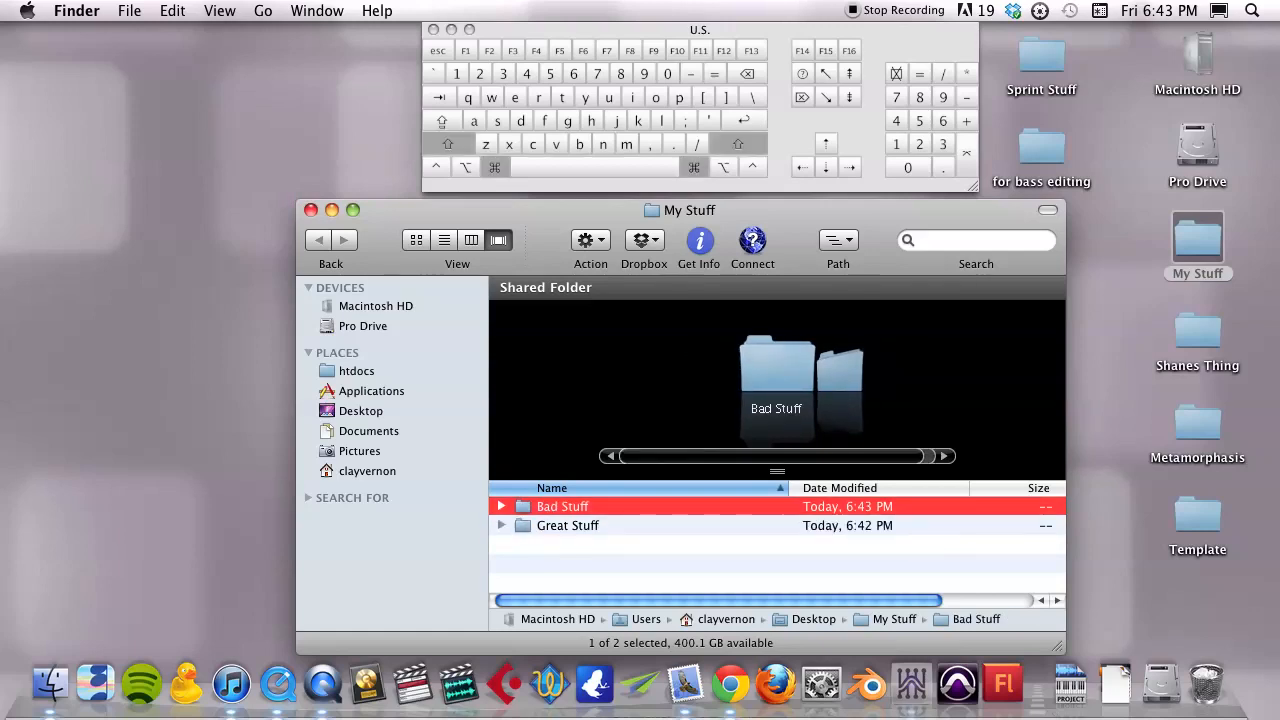
Add a third subfolder to My Stuff and name it "Meh Stuff"
{"action": "key", "text": "super+shift+n"}
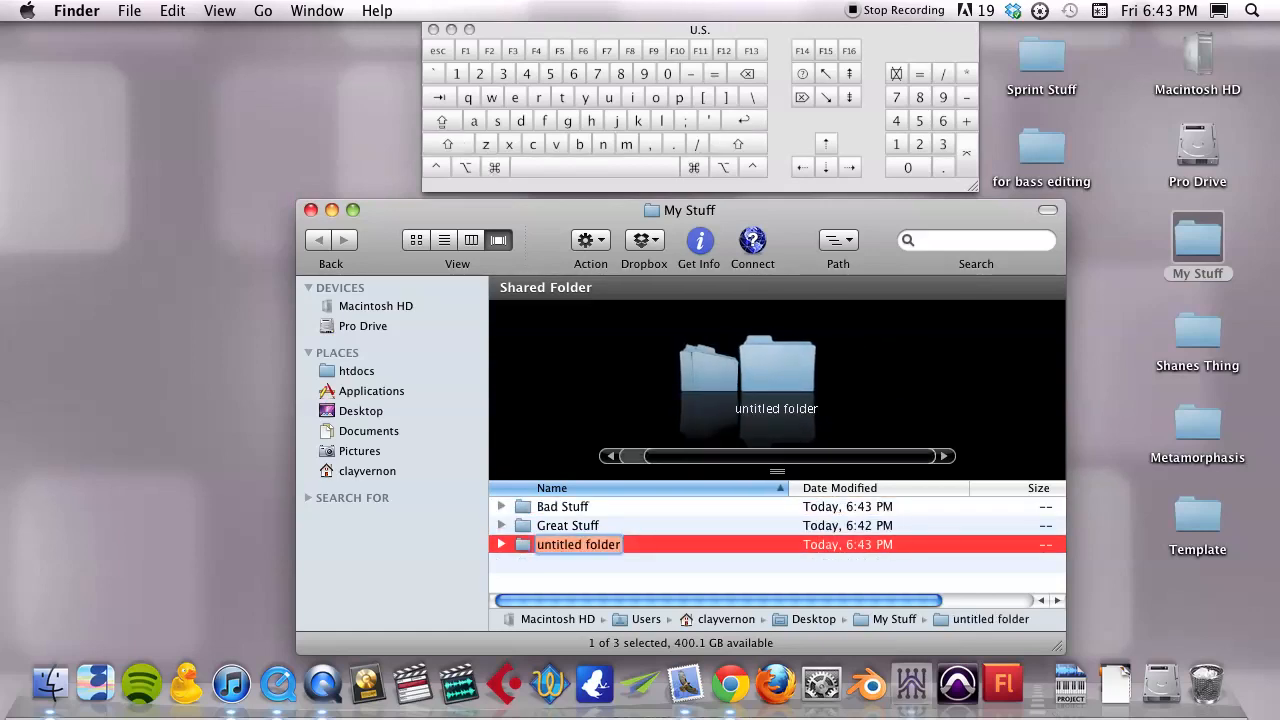
{"action": "type", "text": "Meh Stuff"}
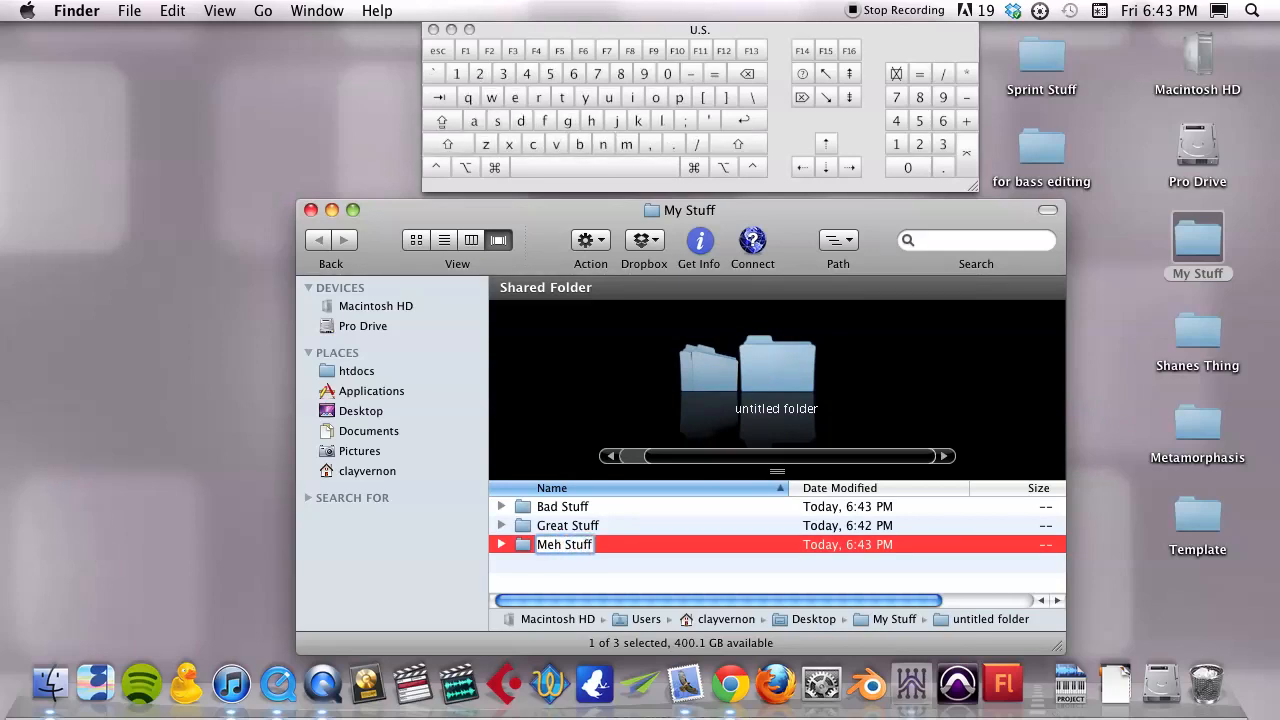
{"action": "key", "text": "Return"}
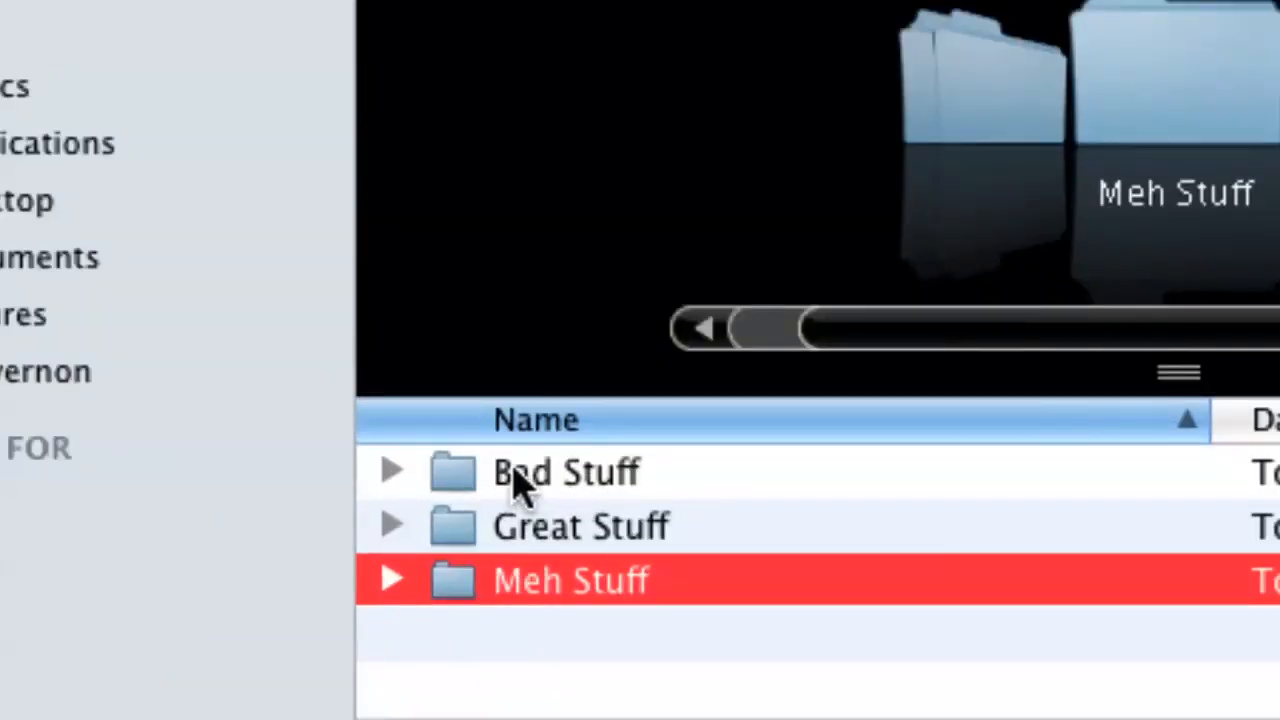
Sort the My Stuff subfolders by name in descending order
{"action": "left_click", "coordinate": [614, 420]}
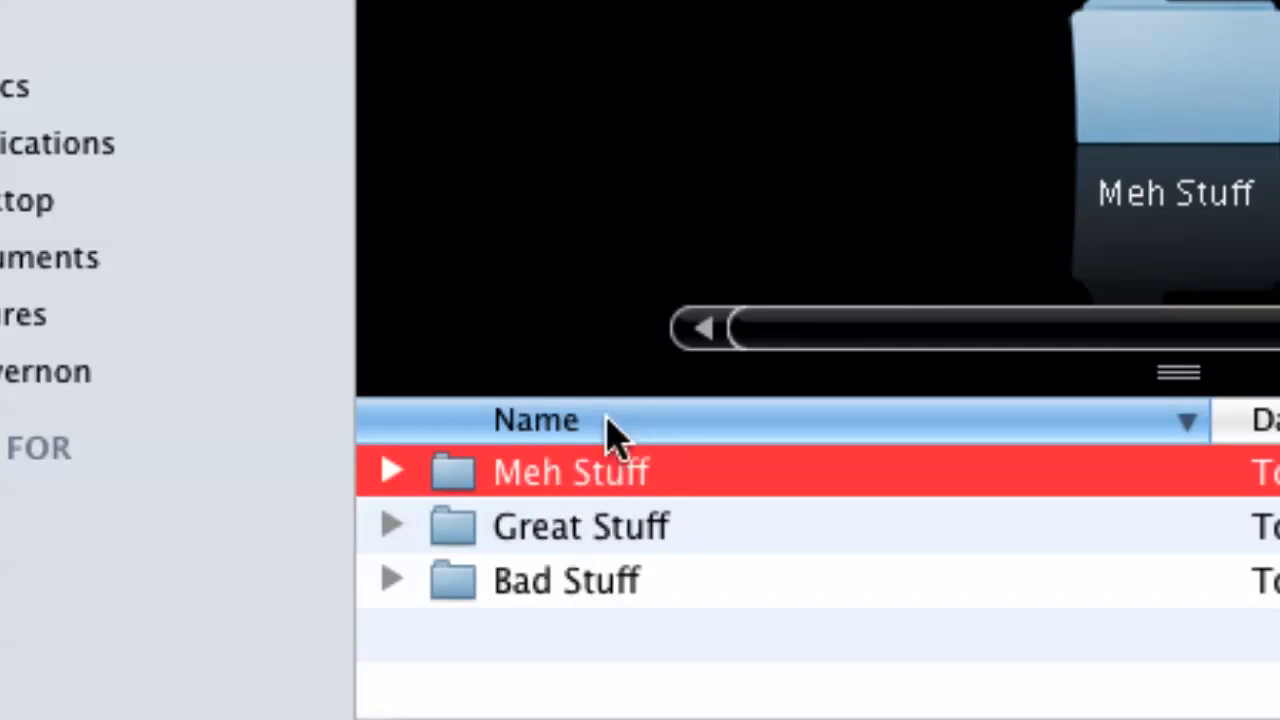
Toggle the name sort order of the My Stuff subfolders several times, finishing in ascending order
{"action": "left_click", "coordinate": [614, 420]}
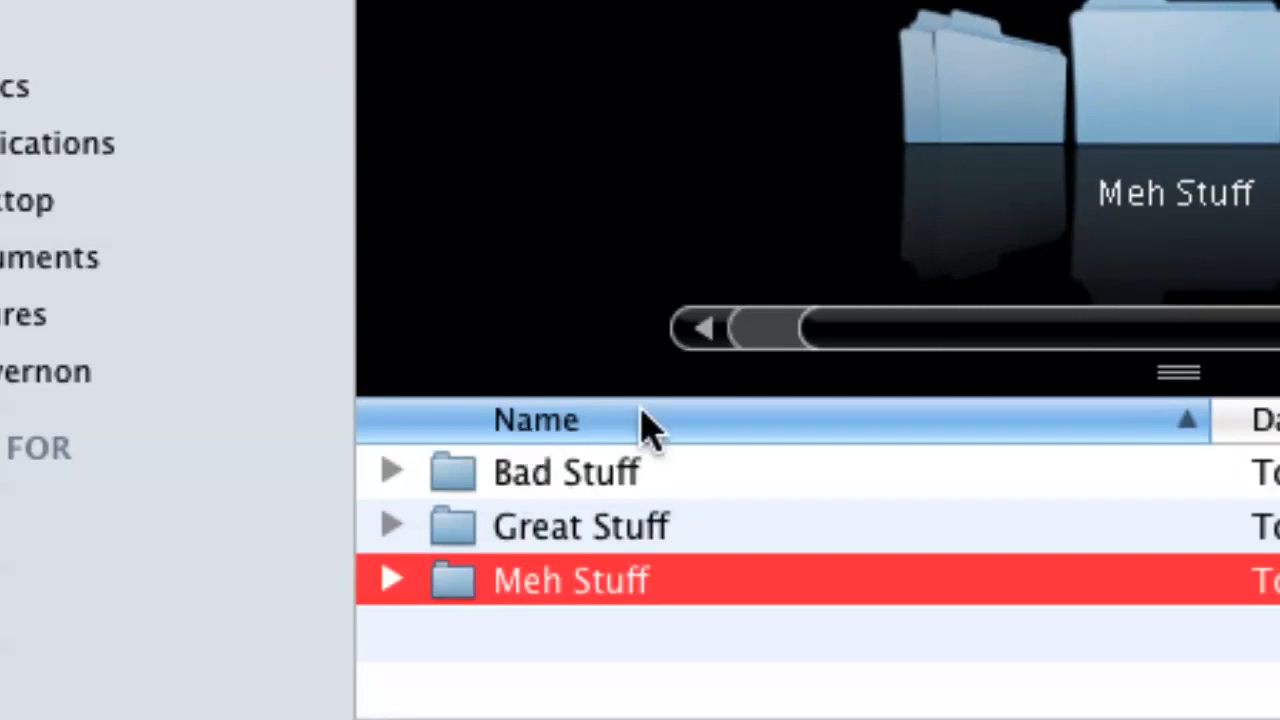
{"action": "left_click", "coordinate": [643, 420]}
{"action": "left_click", "coordinate": [643, 420]}
{"action": "left_click", "coordinate": [642, 420]}
{"action": "left_click", "coordinate": [642, 420]}
{"action": "left_click", "coordinate": [642, 420]}
{"action": "left_click", "coordinate": [642, 420]}
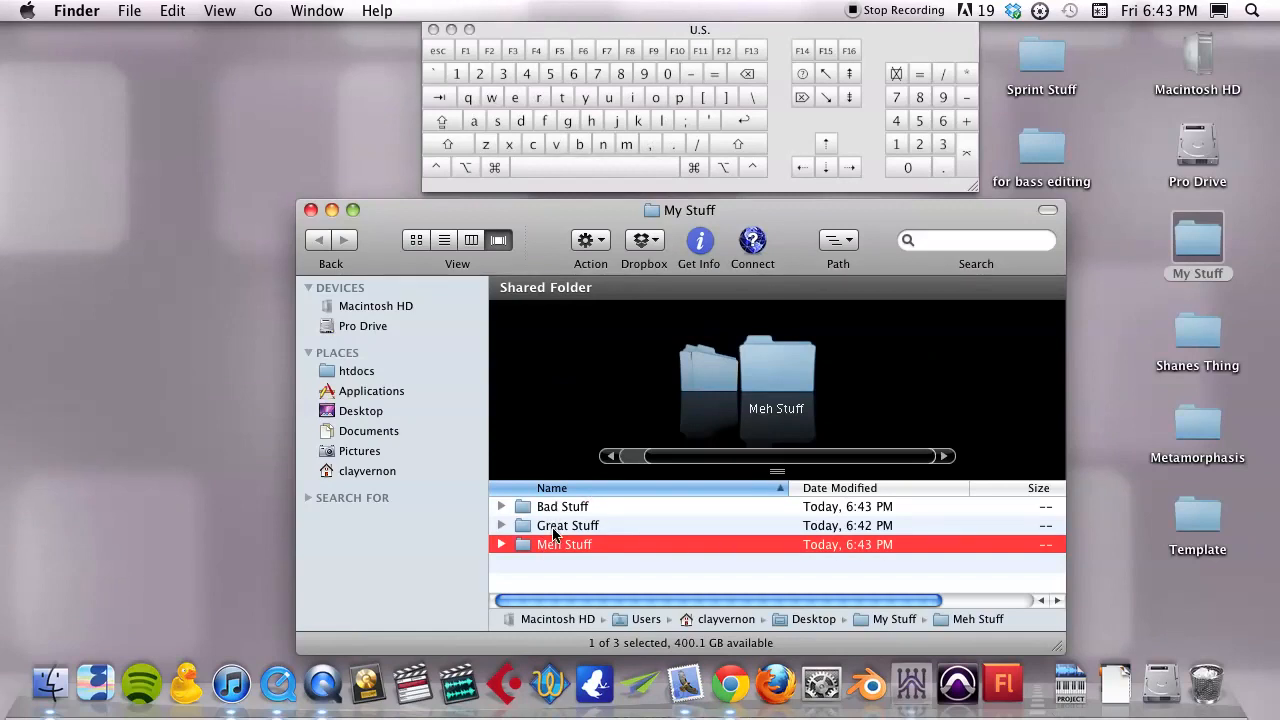
Open the Great Stuff folder and create two subfolders in it named "Sleep" and "Food"
{"action": "double_click", "coordinate": [553, 527]}
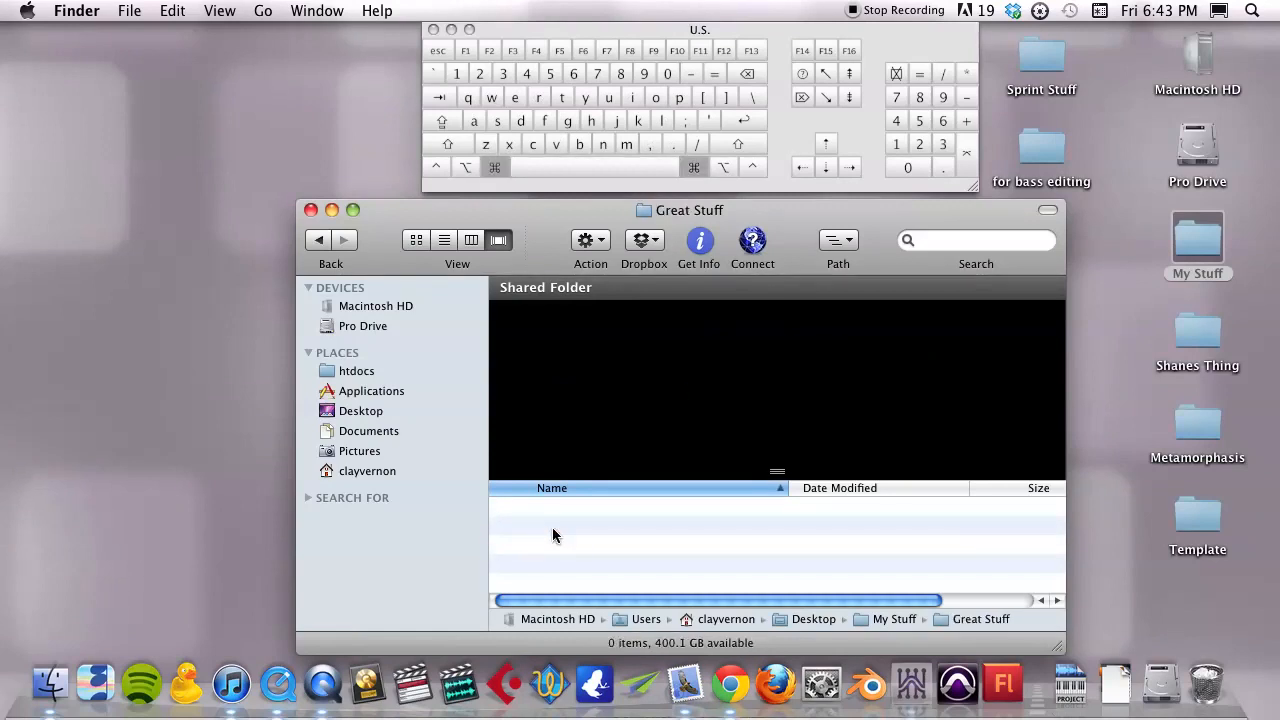
{"action": "key", "text": "super+shift+n"}
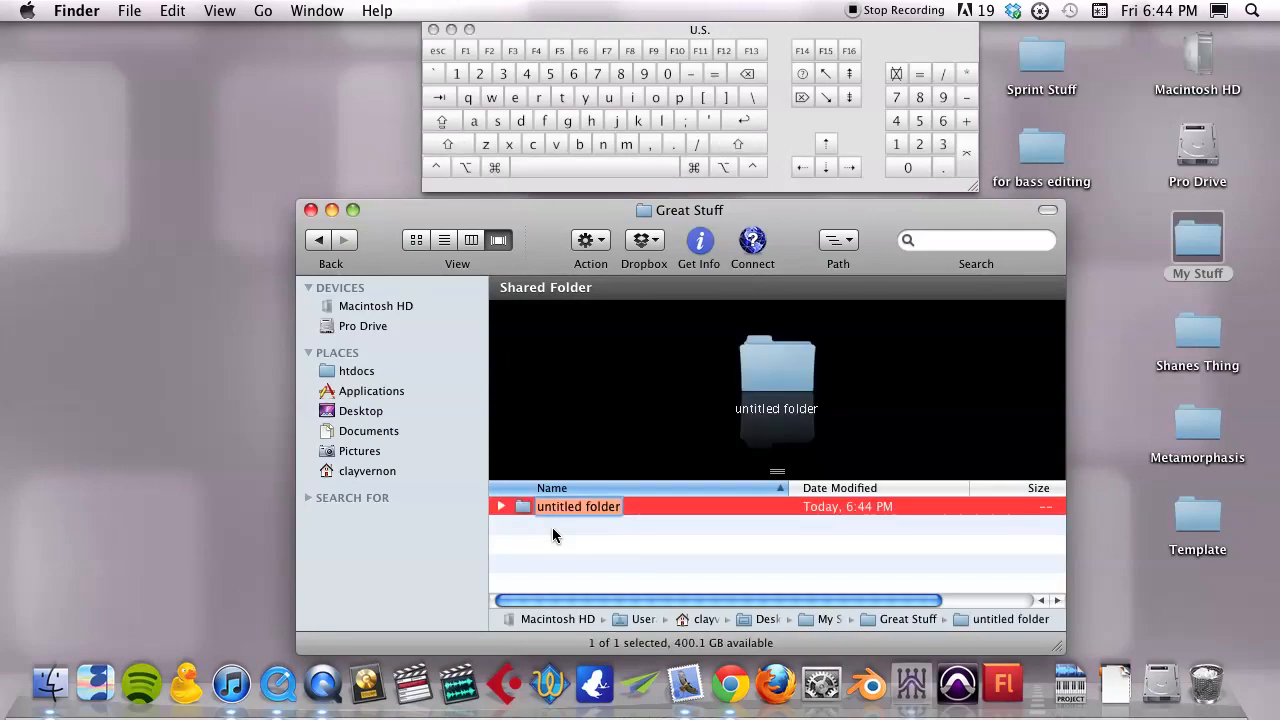
{"action": "type", "text": "Sleep"}
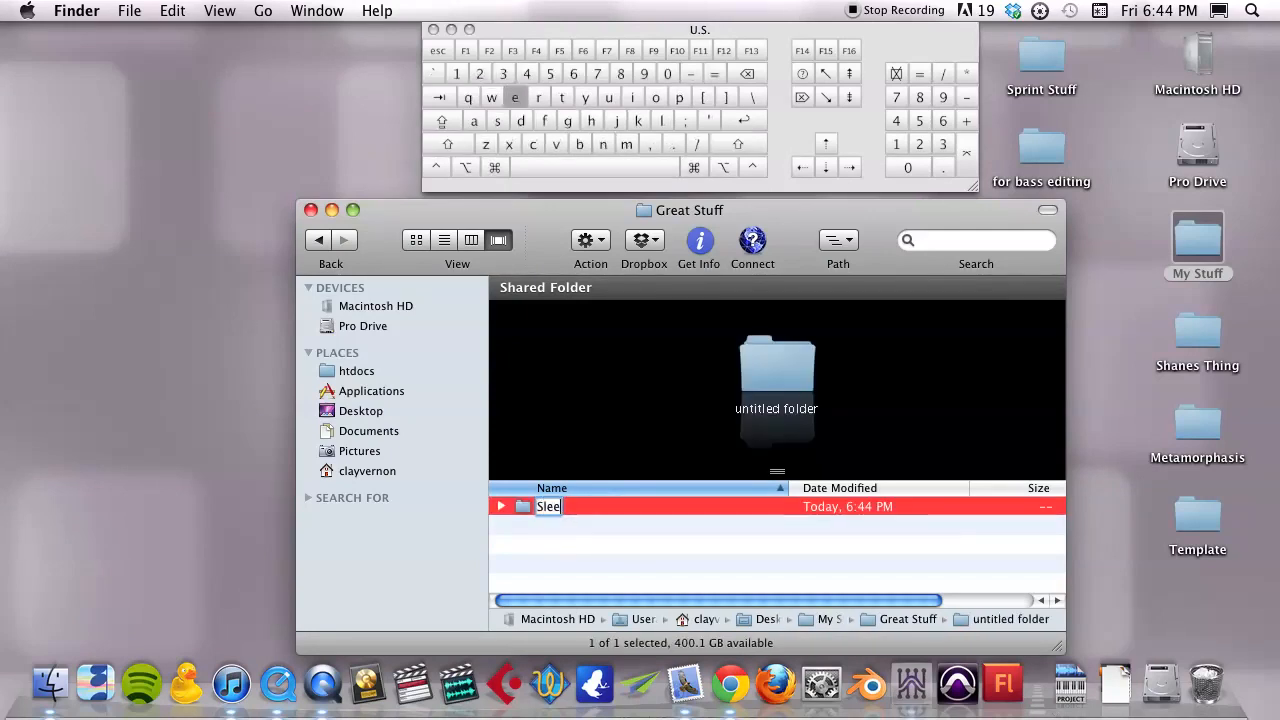
{"action": "key", "text": "Return"}
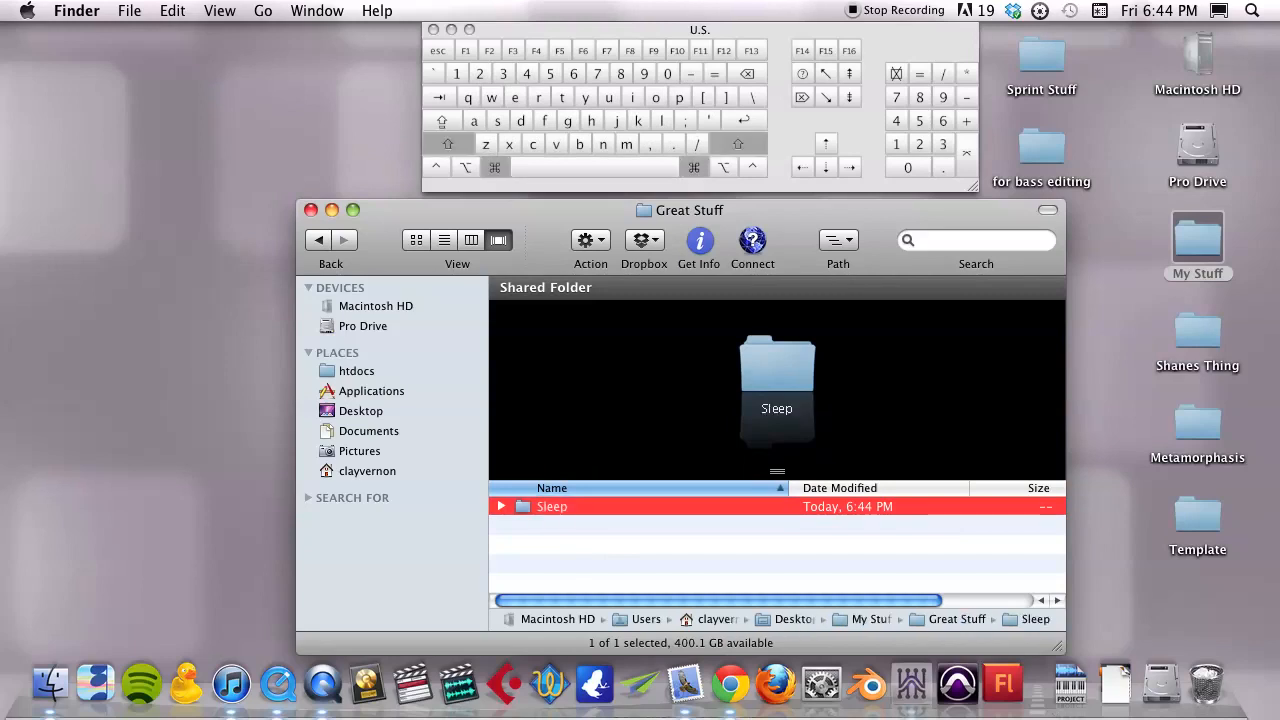
{"action": "key", "text": "super+shift+n"}
{"action": "type", "text": "Food"}
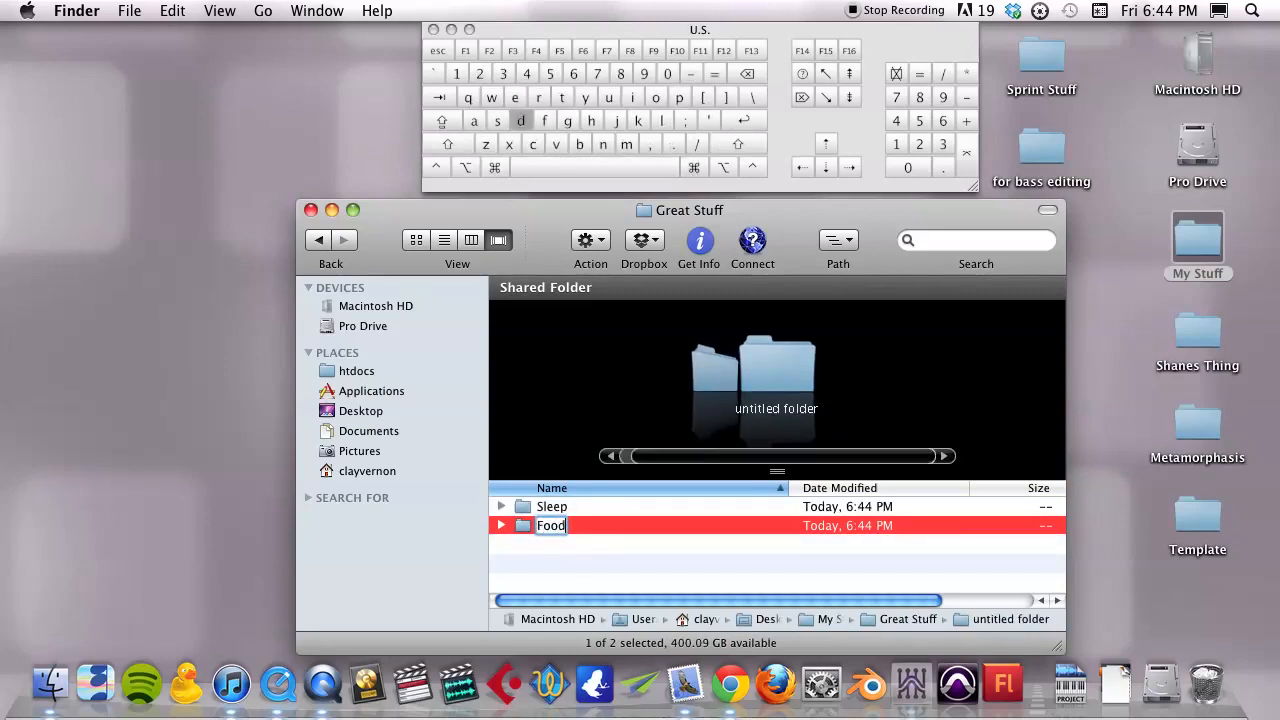
{"action": "key", "text": "Return"}
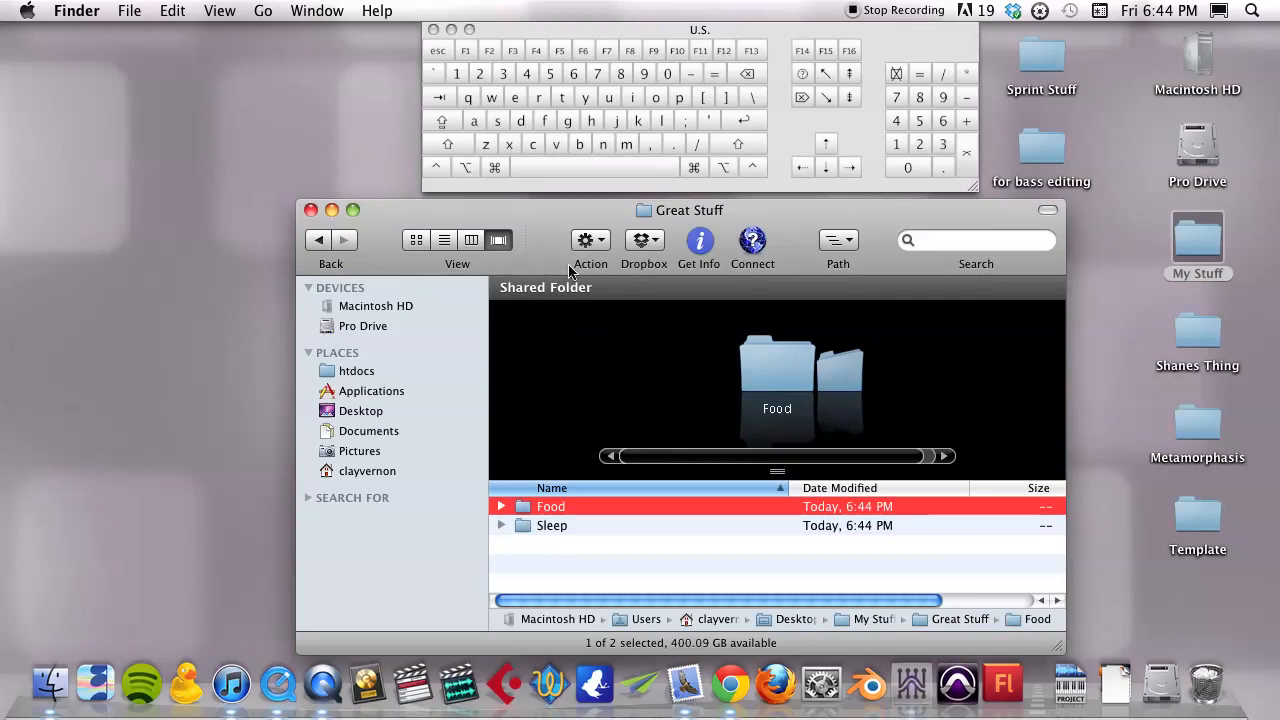
Close the Great Stuff window and reopen the My Stuff folder from the desktop
{"action": "left_click_drag", "start_coordinate": [539, 211], "coordinate": [539, 210]}
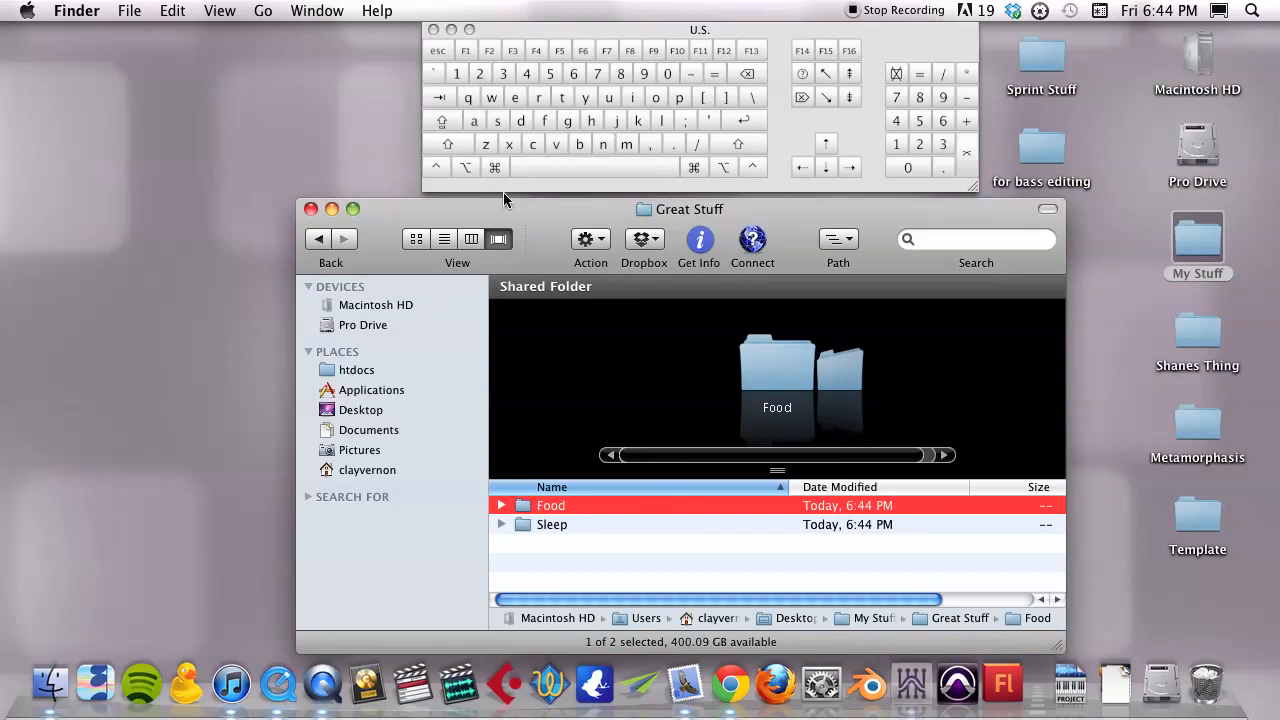
{"action": "key", "text": "super"}
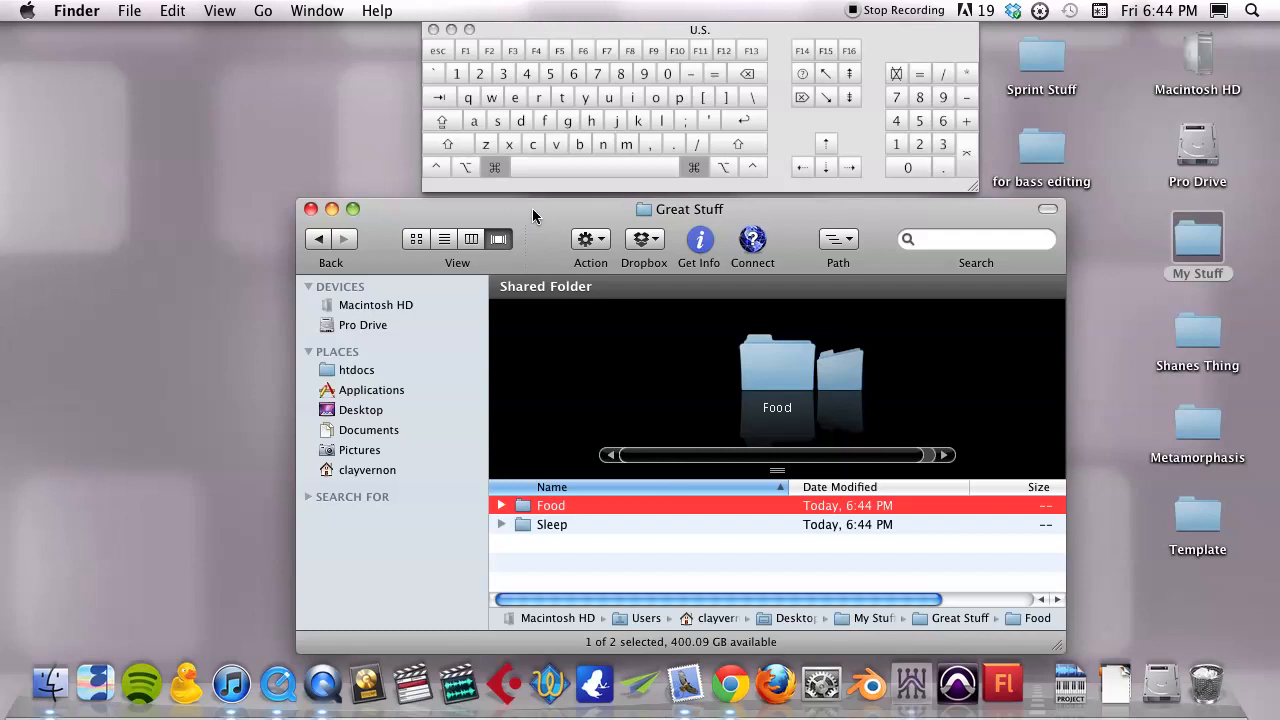
{"action": "key", "text": "super+w"}
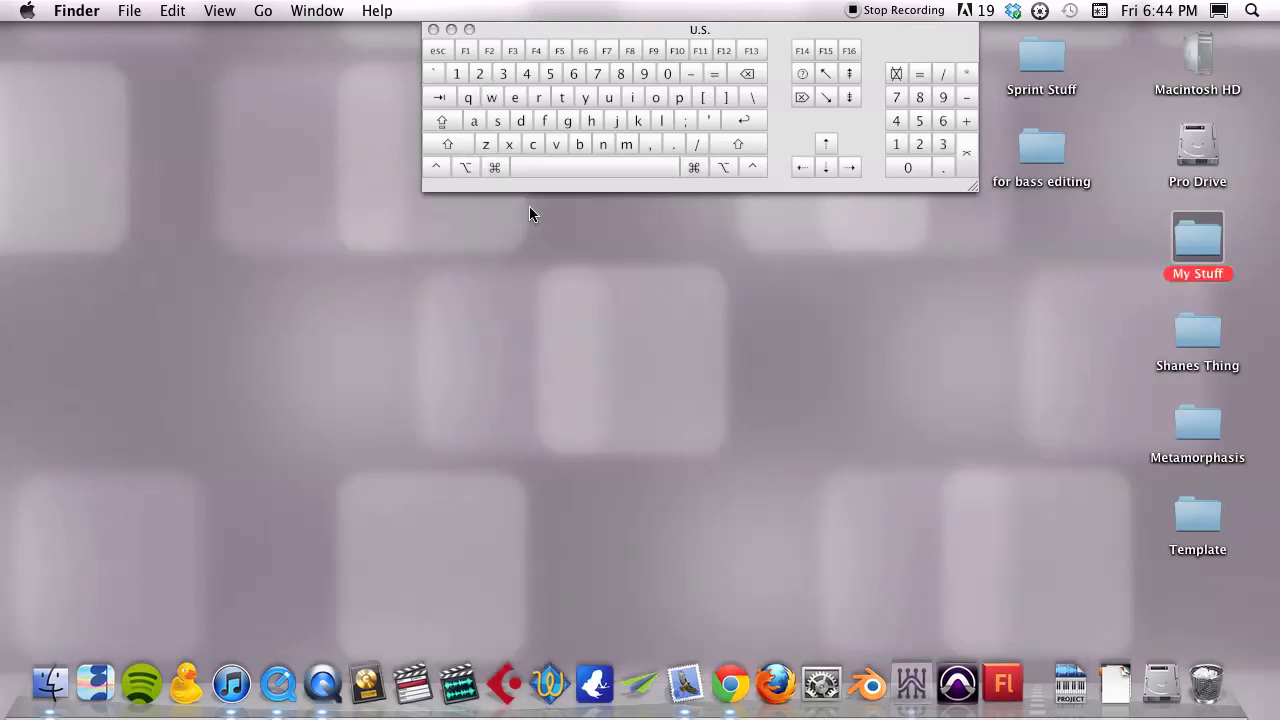
{"action": "left_click", "coordinate": [1112, 246]}
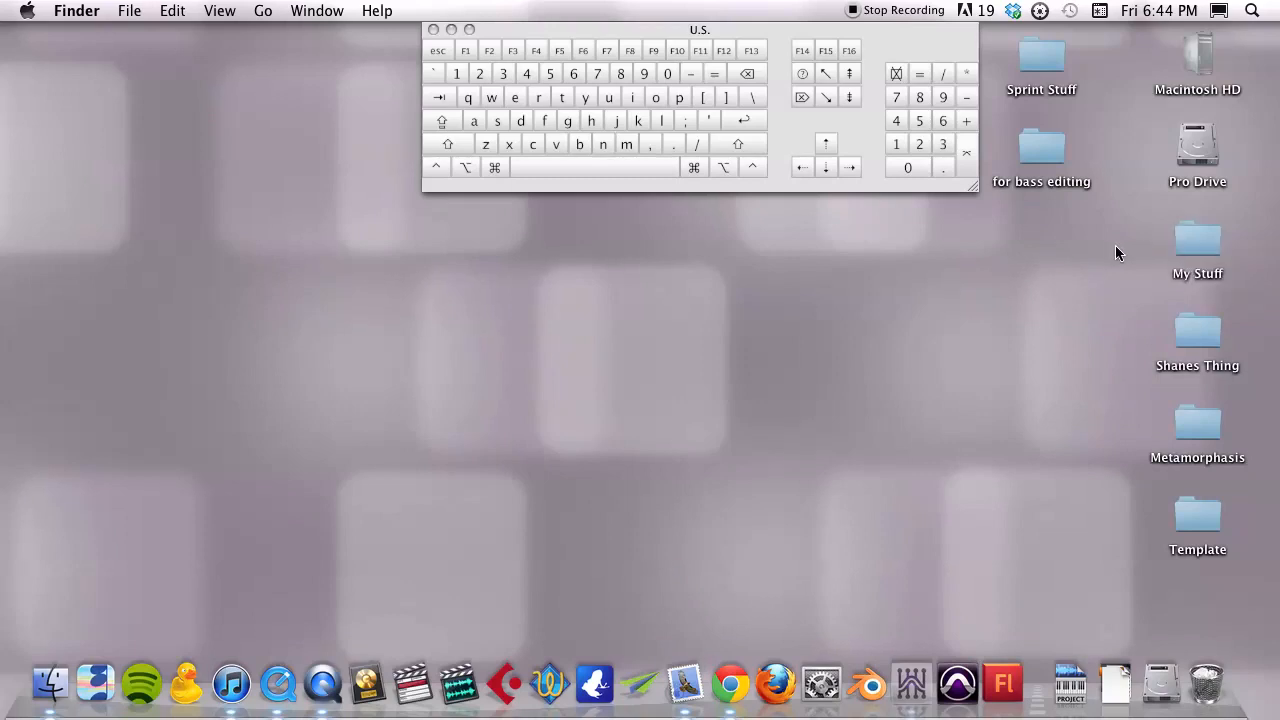
{"action": "double_click", "coordinate": [1196, 241]}
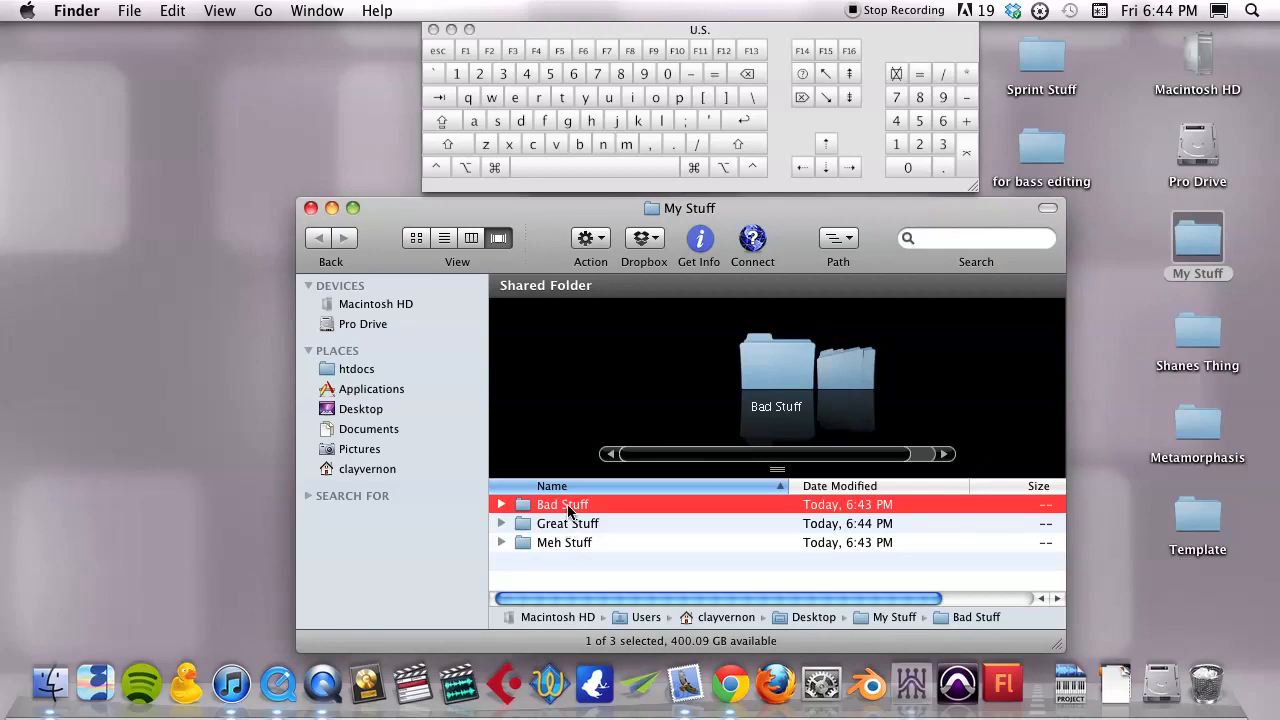
Open the Bad Stuff folder and create a subfolder in it named "Cancer"
{"action": "double_click", "coordinate": [568, 508]}
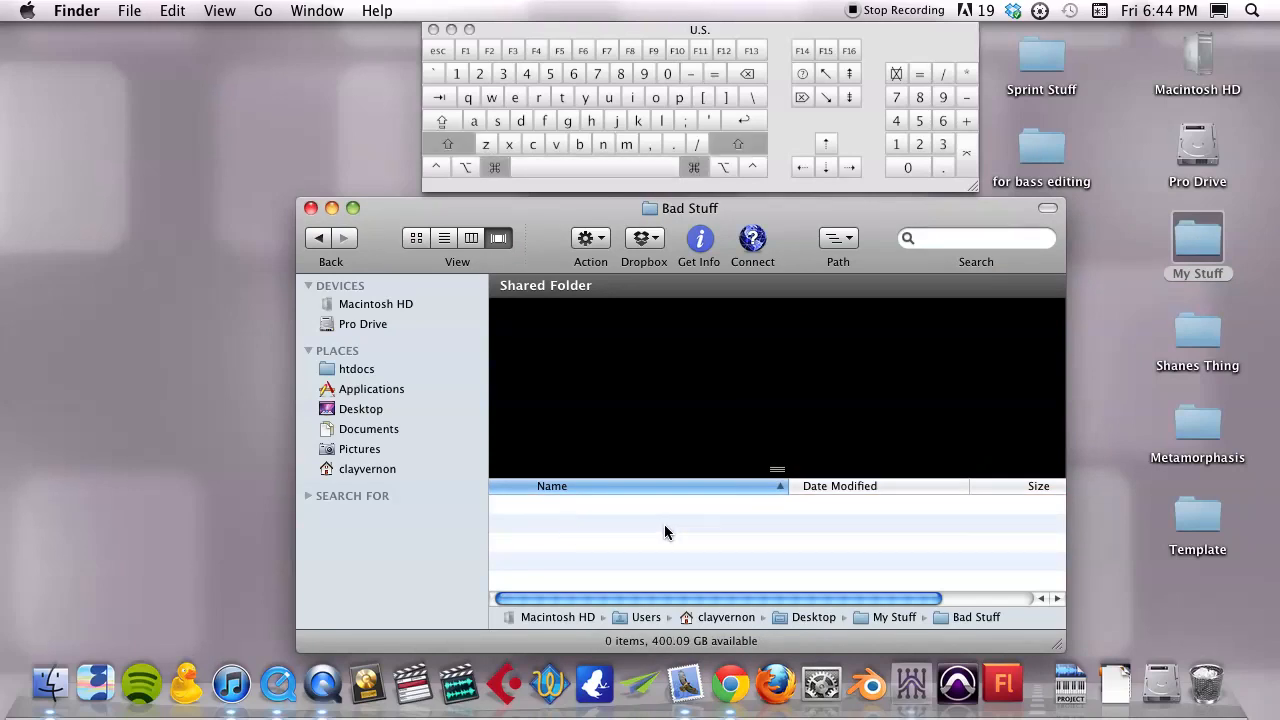
{"action": "key", "text": "super+shift+n"}
{"action": "type", "text": "Cancer"}
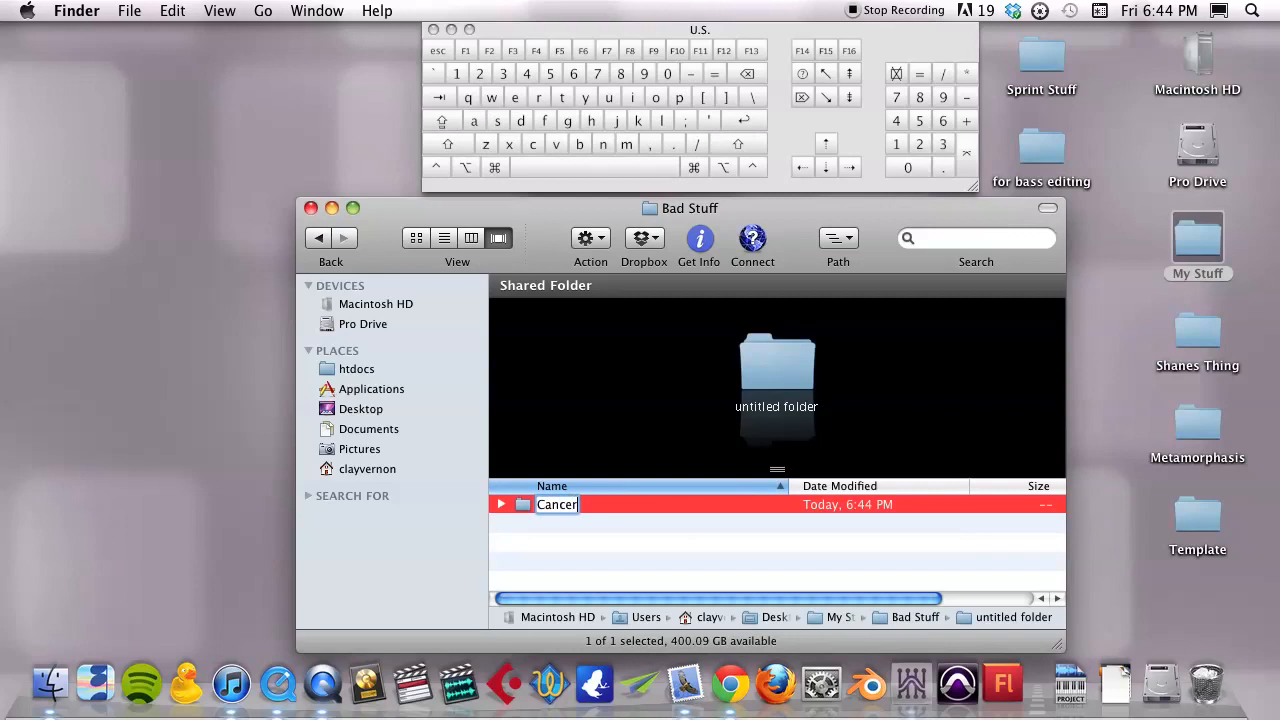
{"action": "key", "text": "Return"}
Add two more subfolders to Bad Stuff, named "Death" and "Traffic"
{"action": "key", "text": "super+shift+n"}
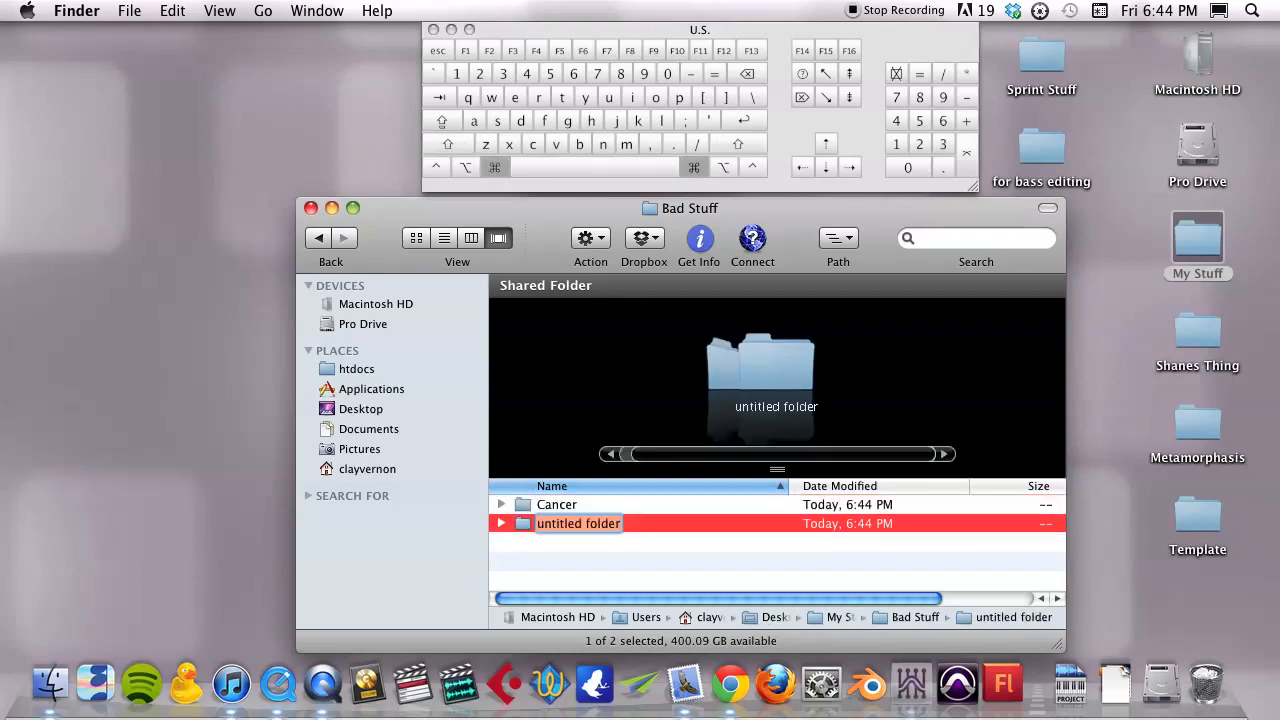
{"action": "type", "text": "Death"}
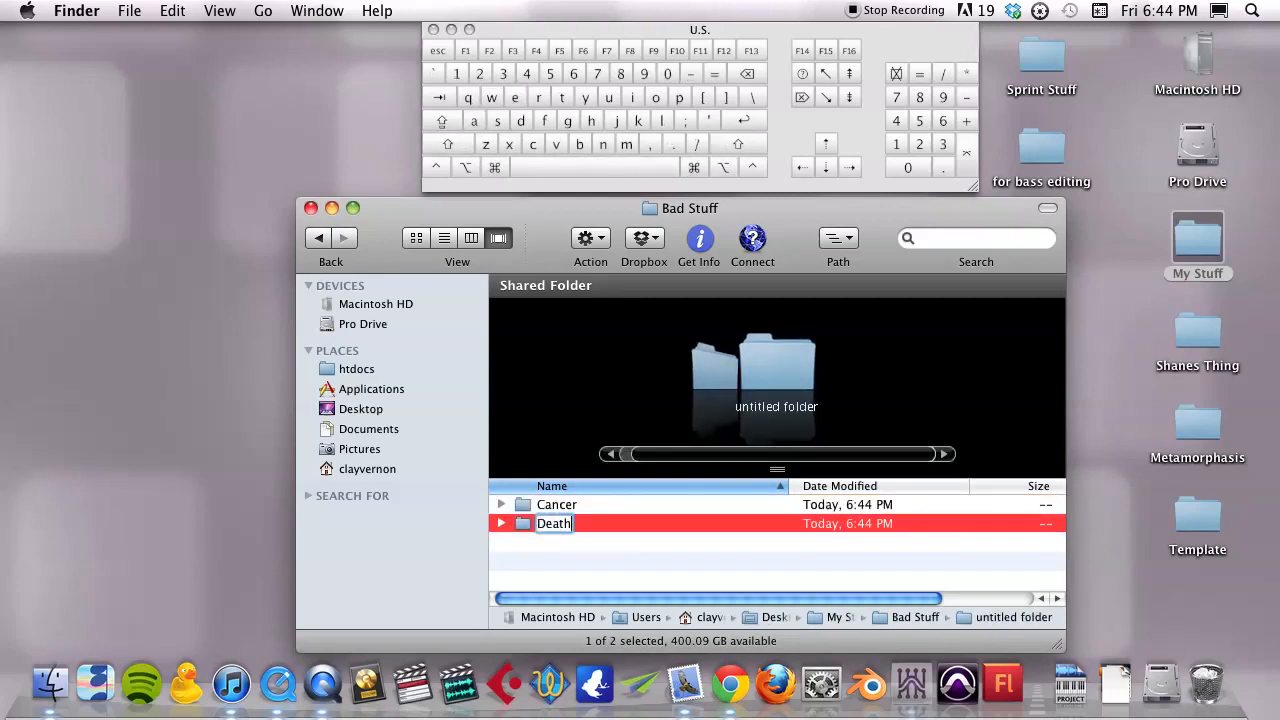
{"action": "key", "text": "Return"}
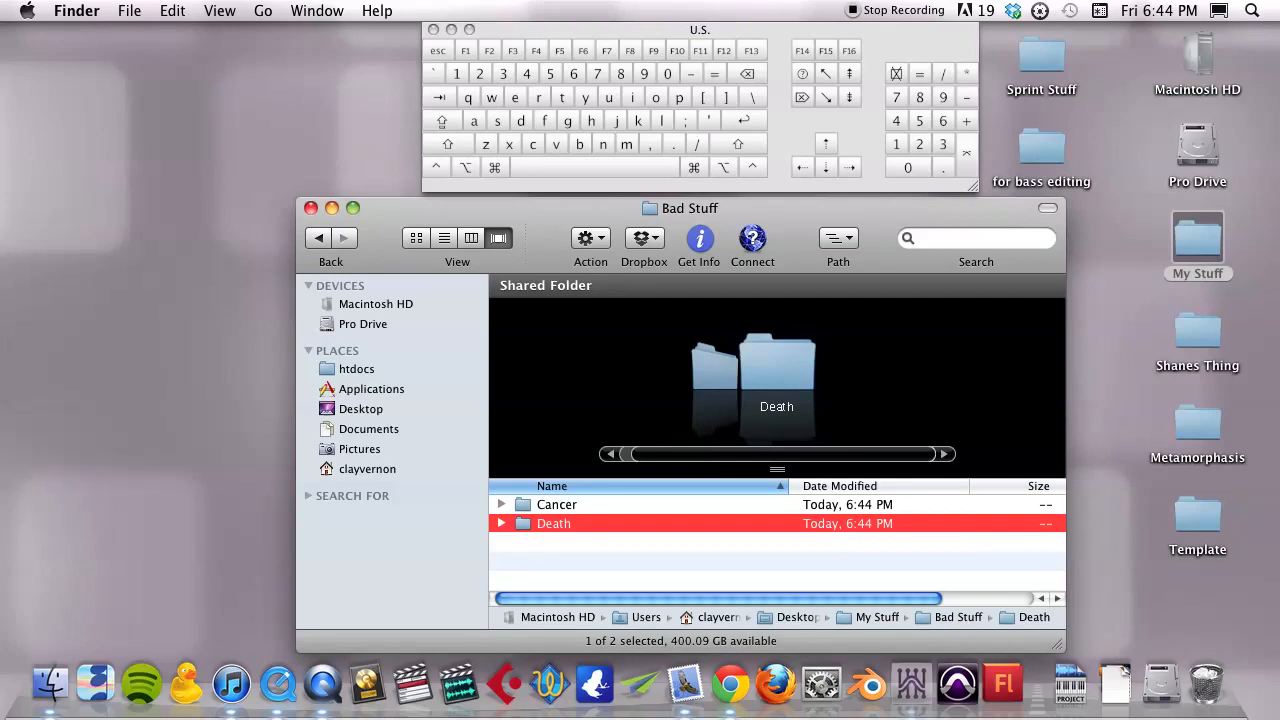
{"action": "key", "text": "super+shift+n"}
{"action": "type", "text": "Traffic"}
{"action": "key", "text": "Return"}
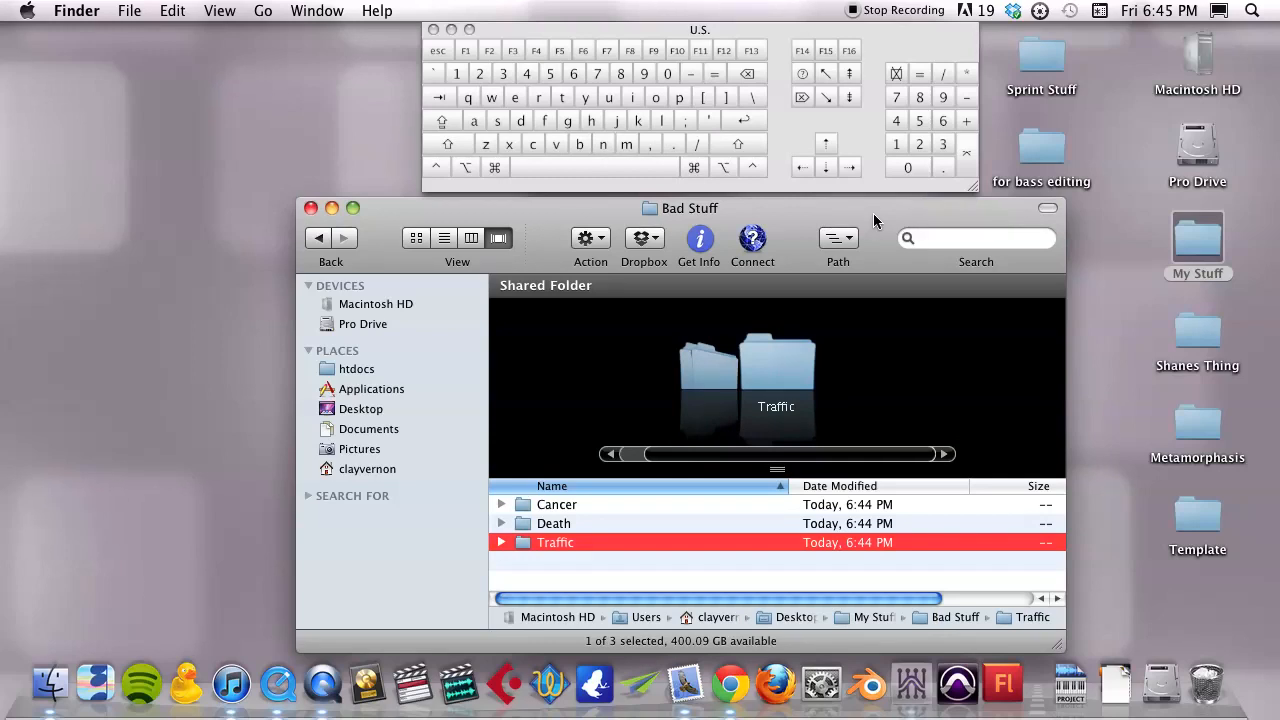
Close the Bad Stuff window and reopen the My Stuff folder from the desktop
{"action": "key", "text": "super"}
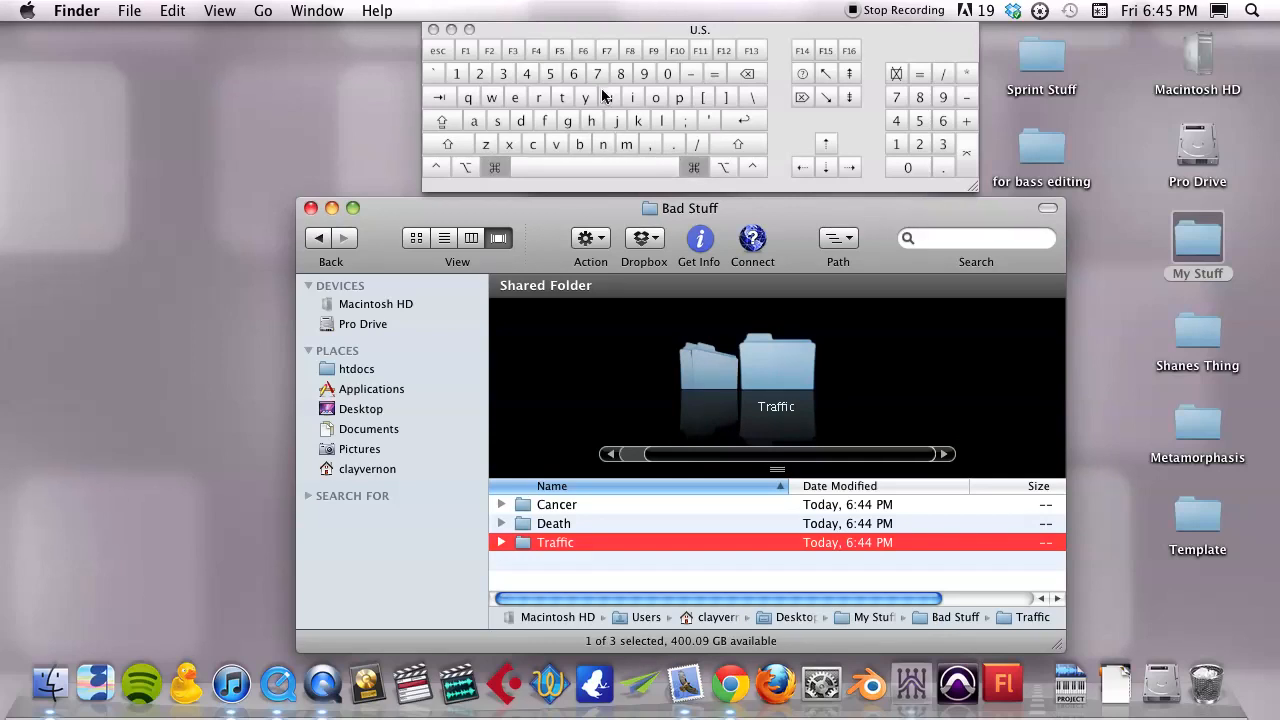
{"action": "key", "text": "super+w"}
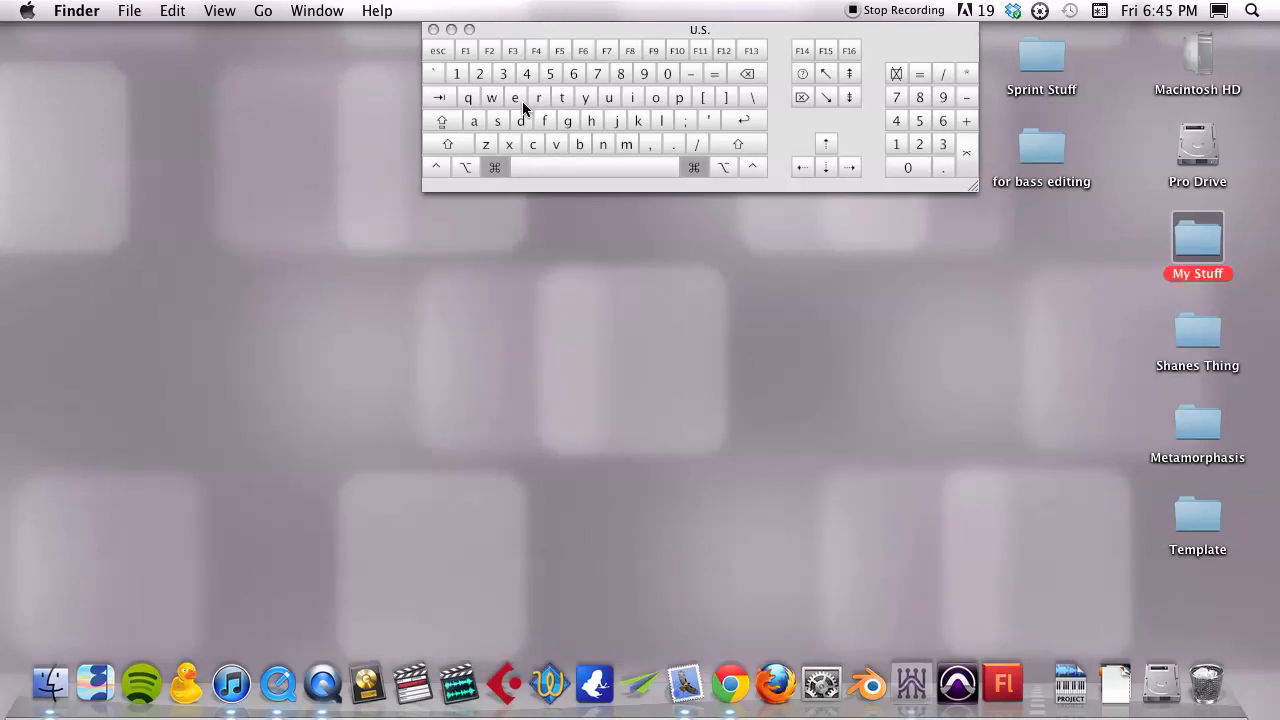
{"action": "left_click", "coordinate": [1158, 242]}
{"action": "double_click", "coordinate": [1215, 234]}
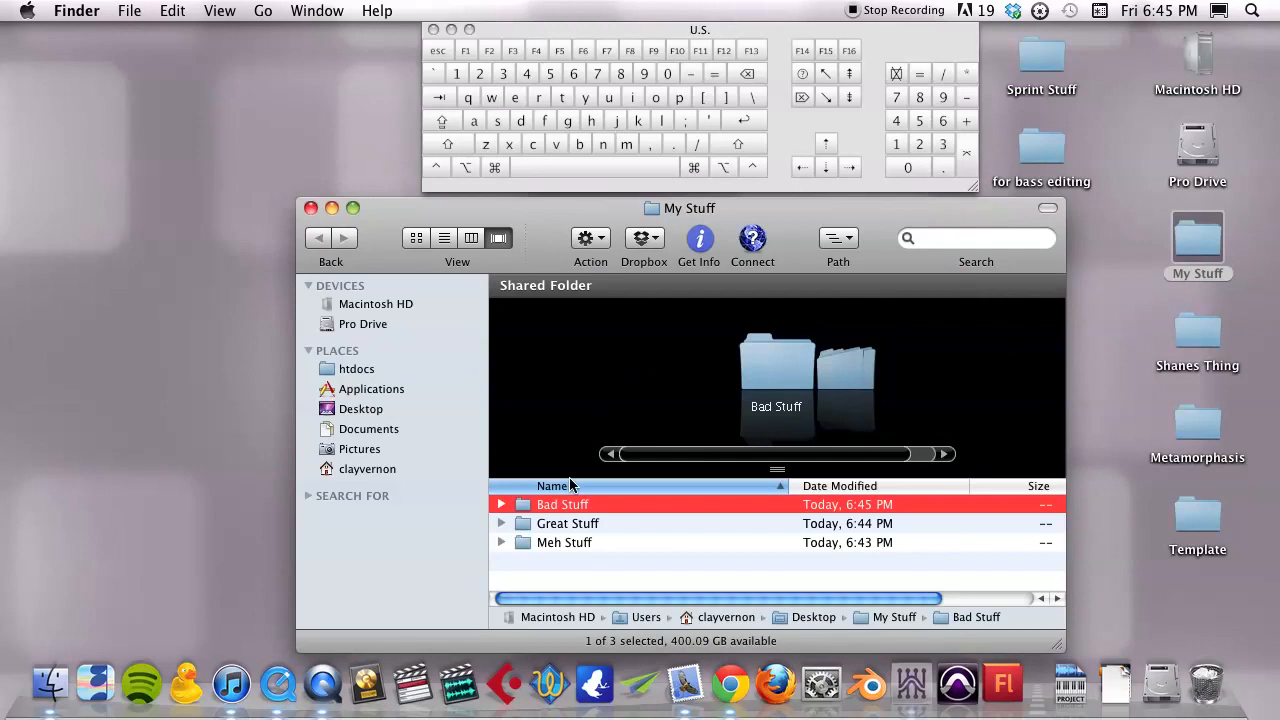
Open the Meh Stuff folder and create a subfolder in it named "Radio"
{"action": "double_click", "coordinate": [563, 543]}
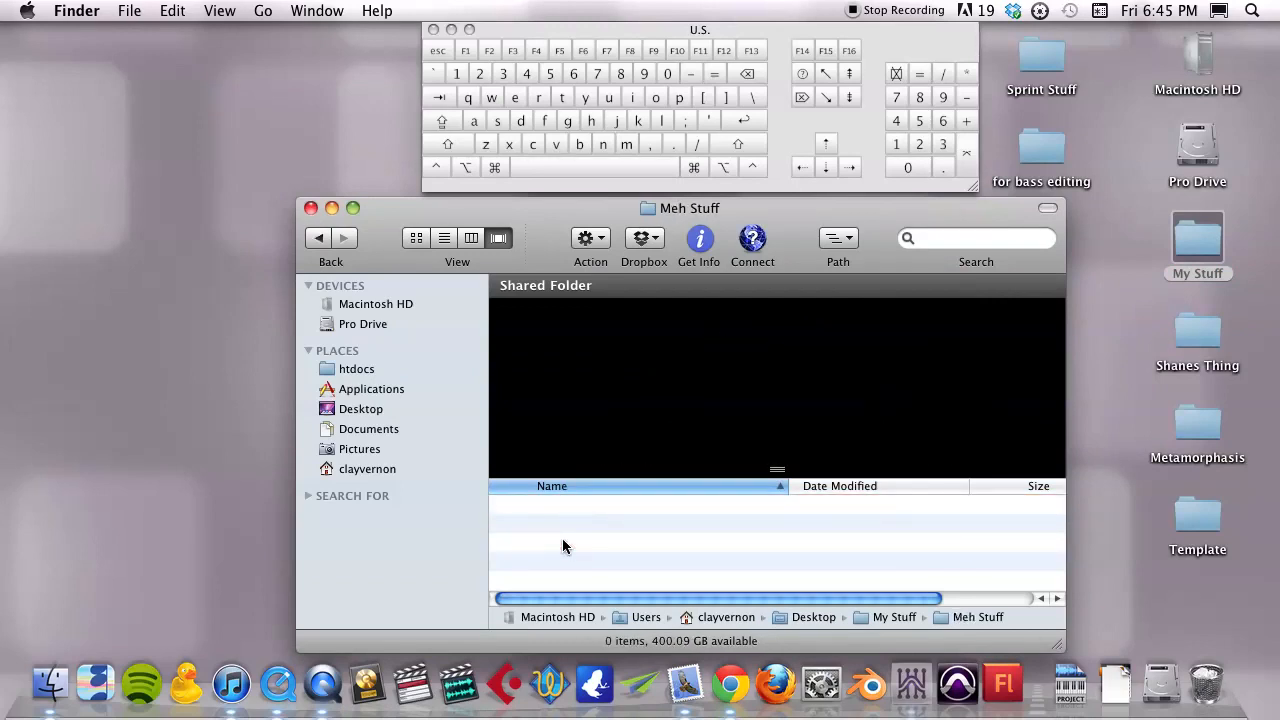
{"action": "key", "text": "super"}
{"action": "key", "text": "shift"}
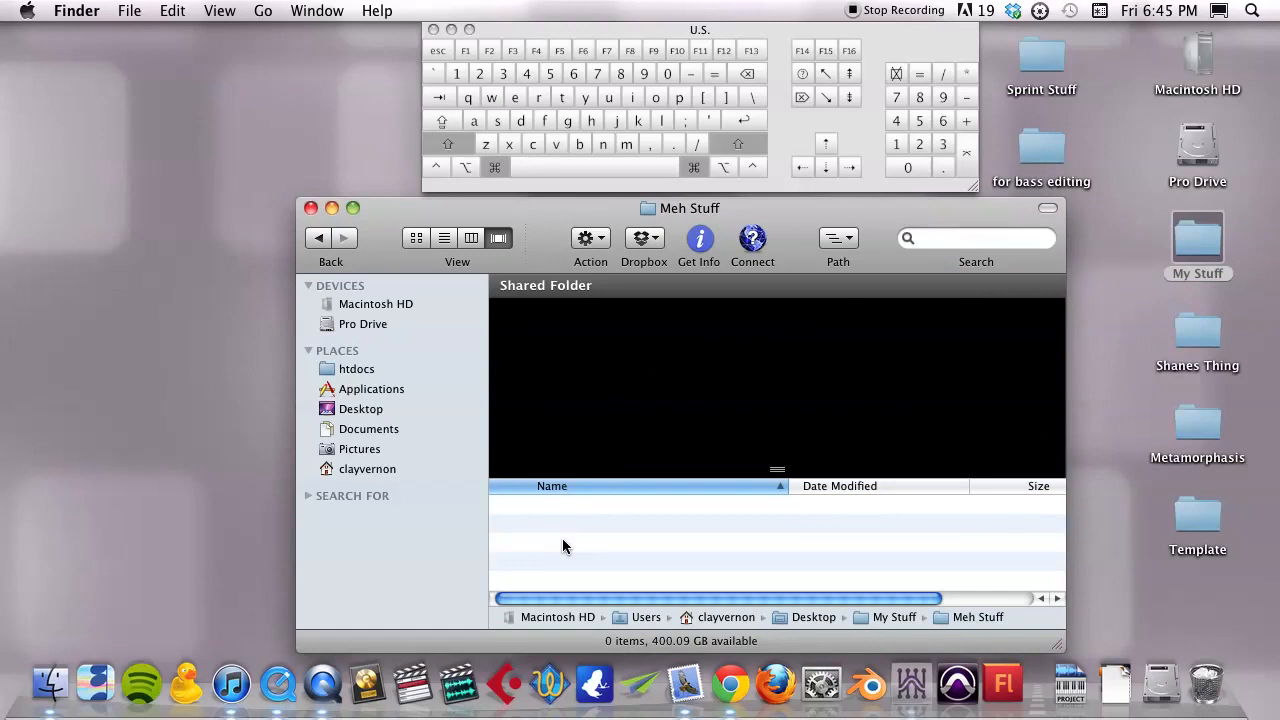
{"action": "key", "text": "super+shift+n"}
{"action": "type", "text": "Radio"}
{"action": "key", "text": "Return"}
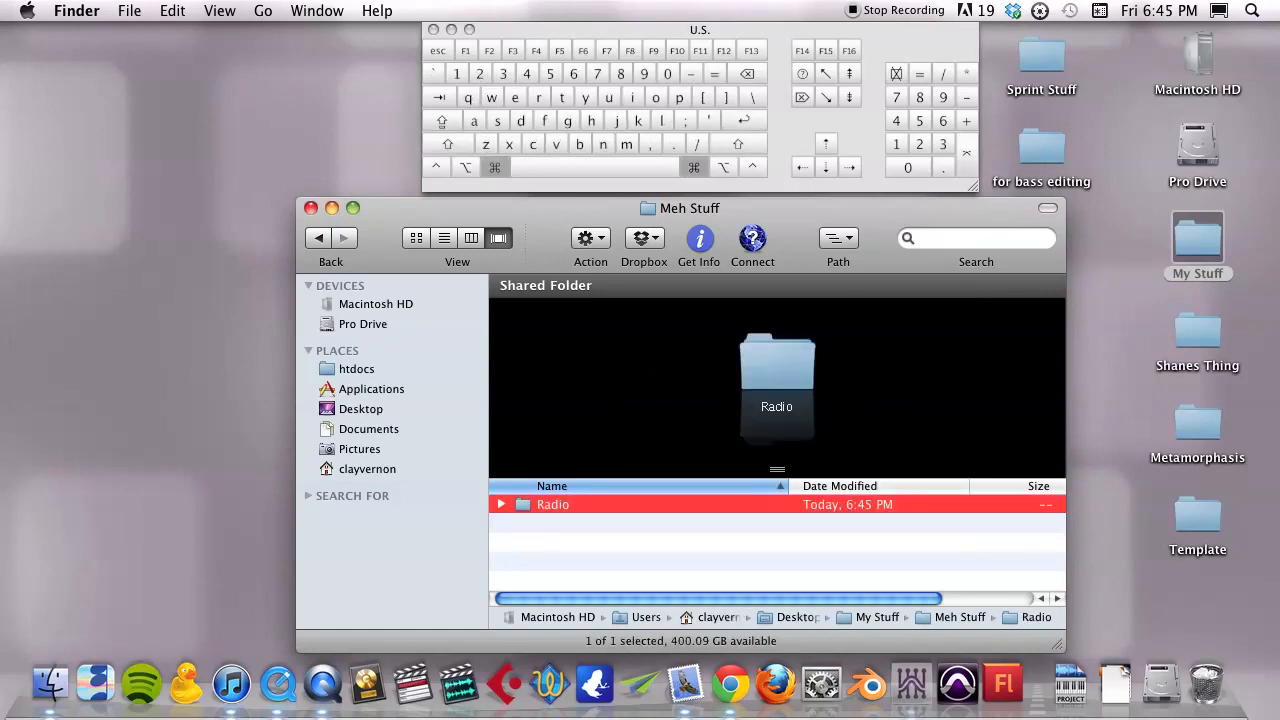
Add subfolders named "Politics" and "Cars" to Meh Stuff, and close its window
{"action": "key", "text": "super+shift+n"}
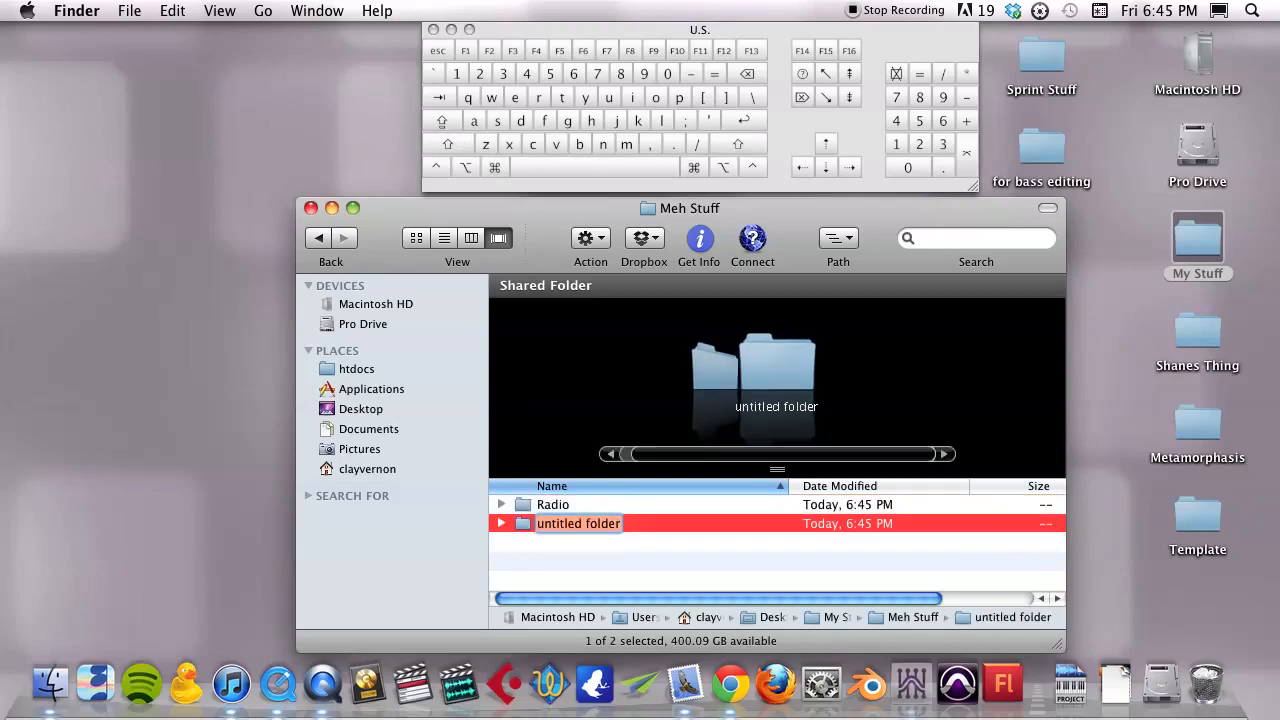
{"action": "type", "text": "Politics"}
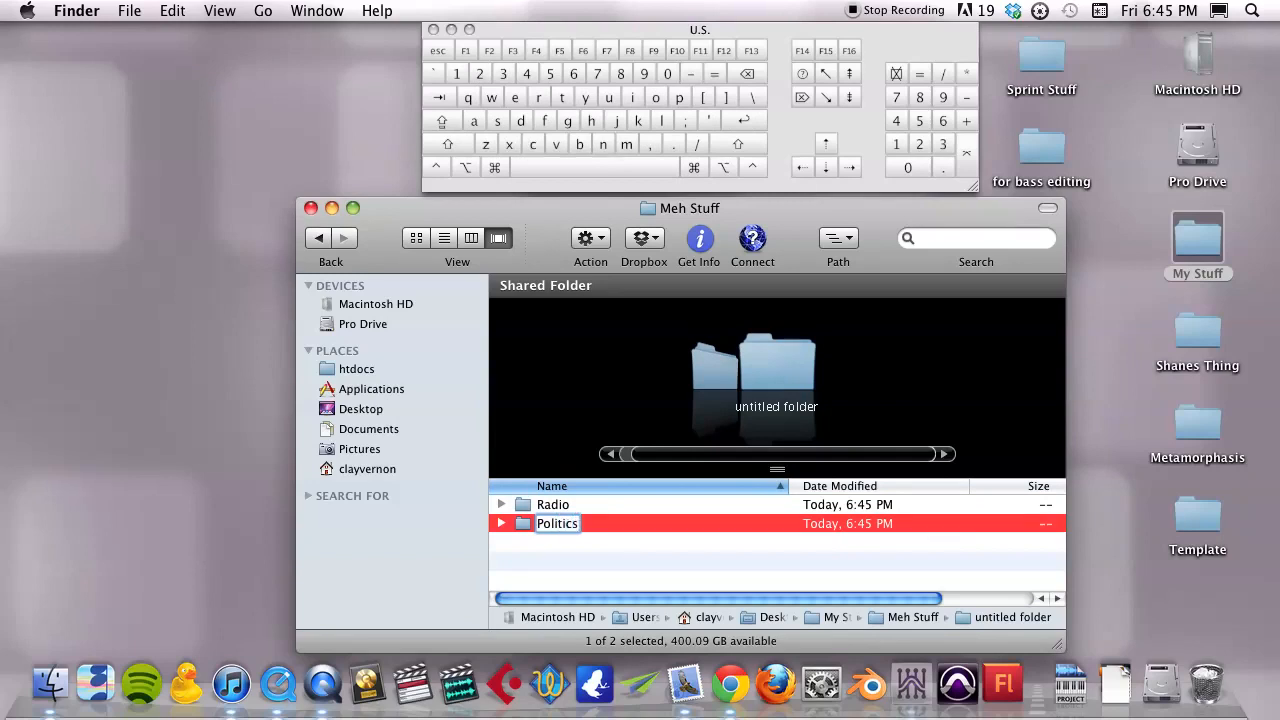
{"action": "key", "text": "Return"}
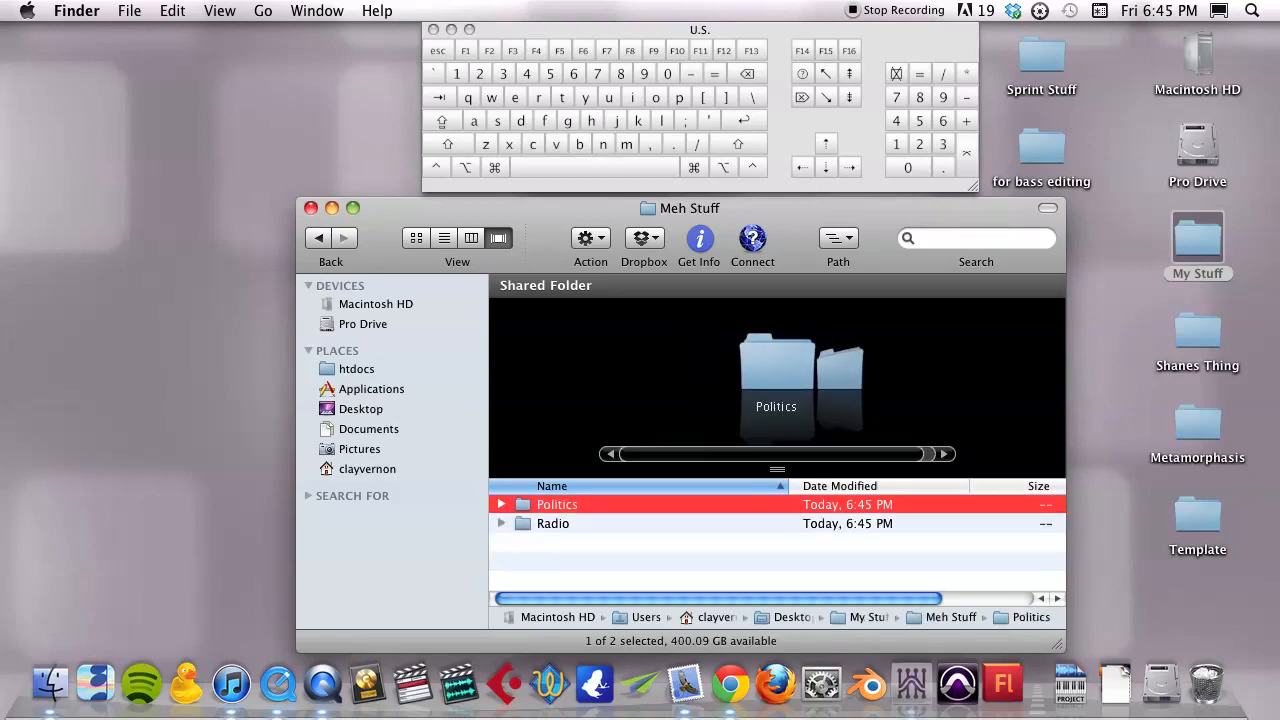
{"action": "key", "text": "ctrl+shift+n"}
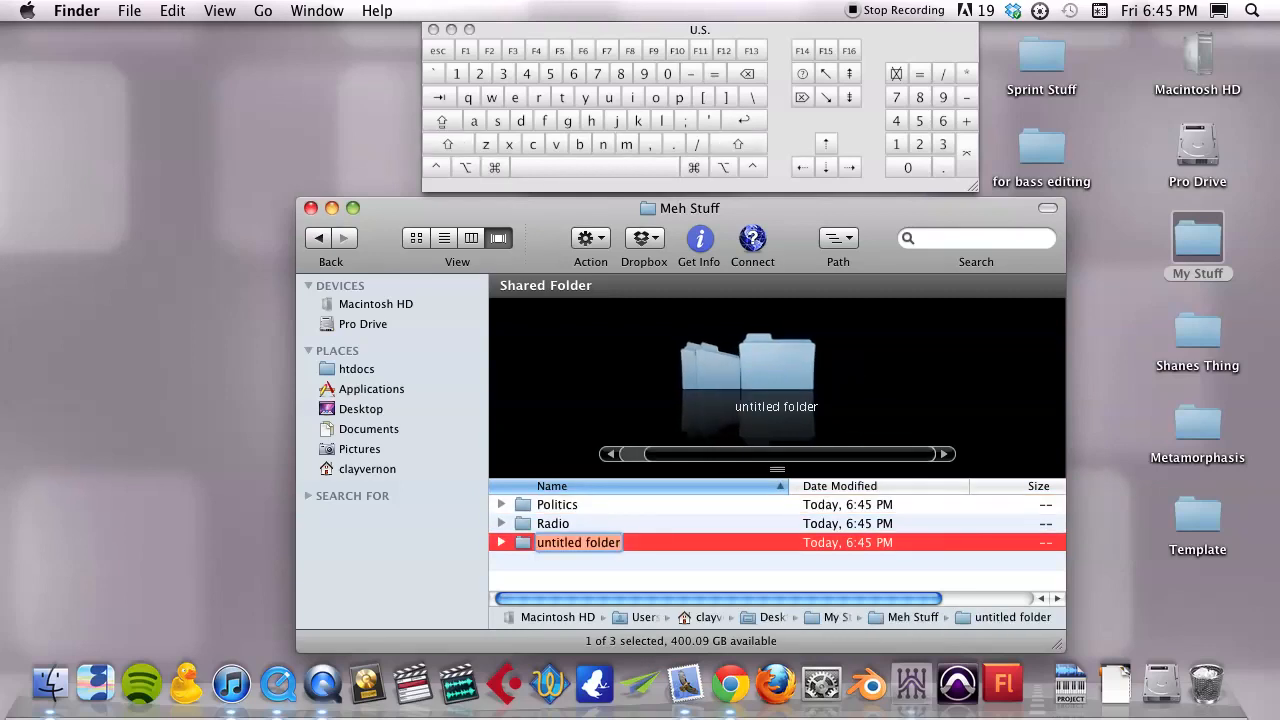
{"action": "type", "text": "Cars"}
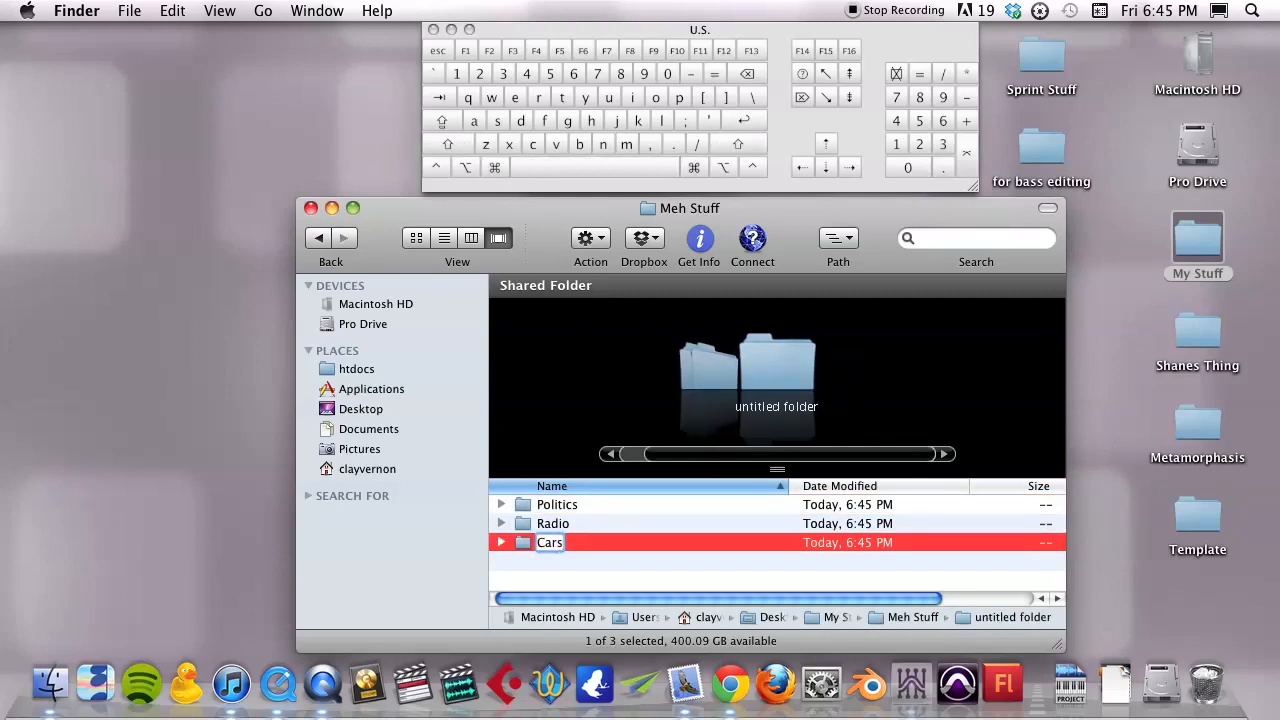
{"action": "key", "text": "Return"}
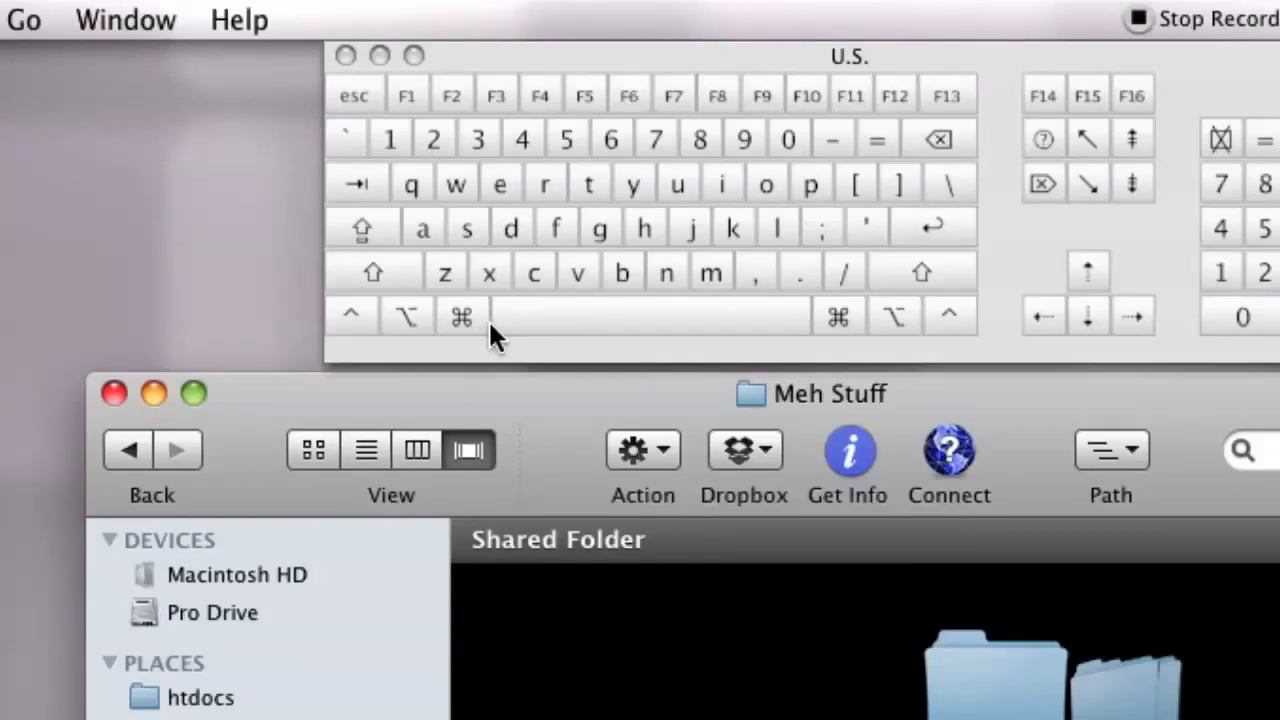
{"action": "key", "text": "super+w"}
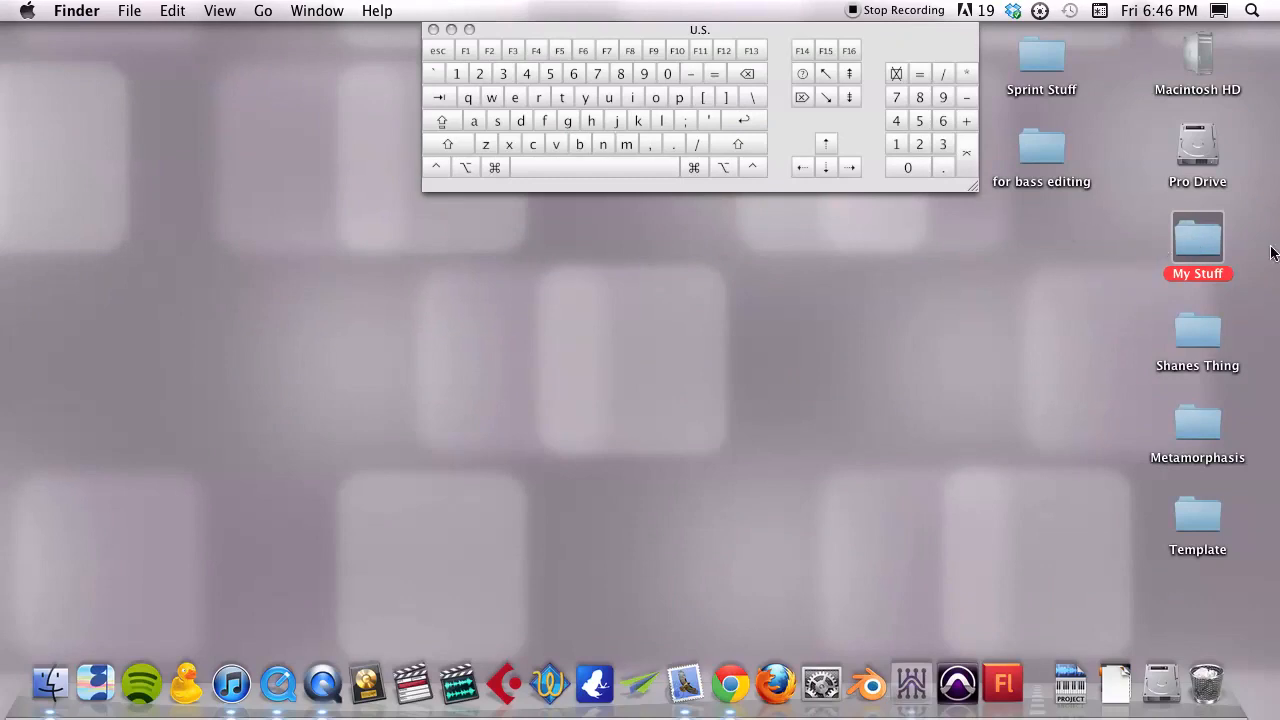
Reopen the selected My Stuff folder from the desktop and make its window taller and slightly wider
{"action": "key", "text": "k"}
{"action": "key", "text": "super"}
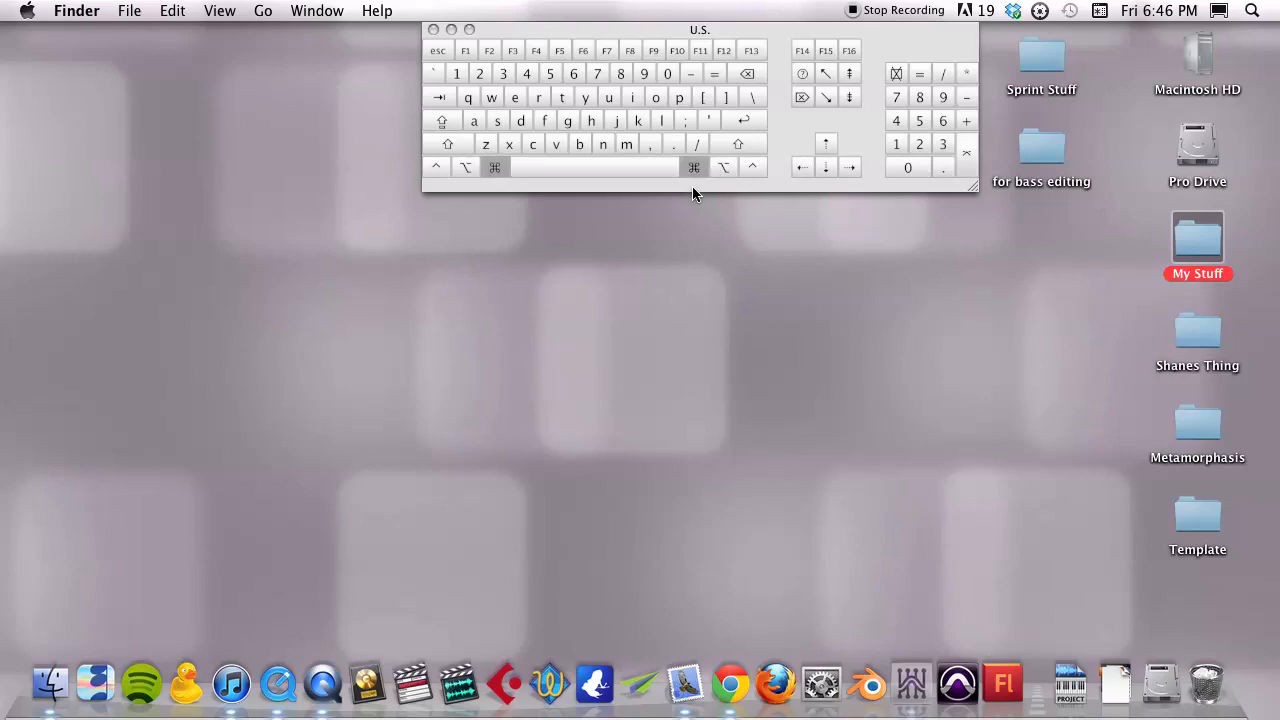
{"action": "key", "text": "super+o"}
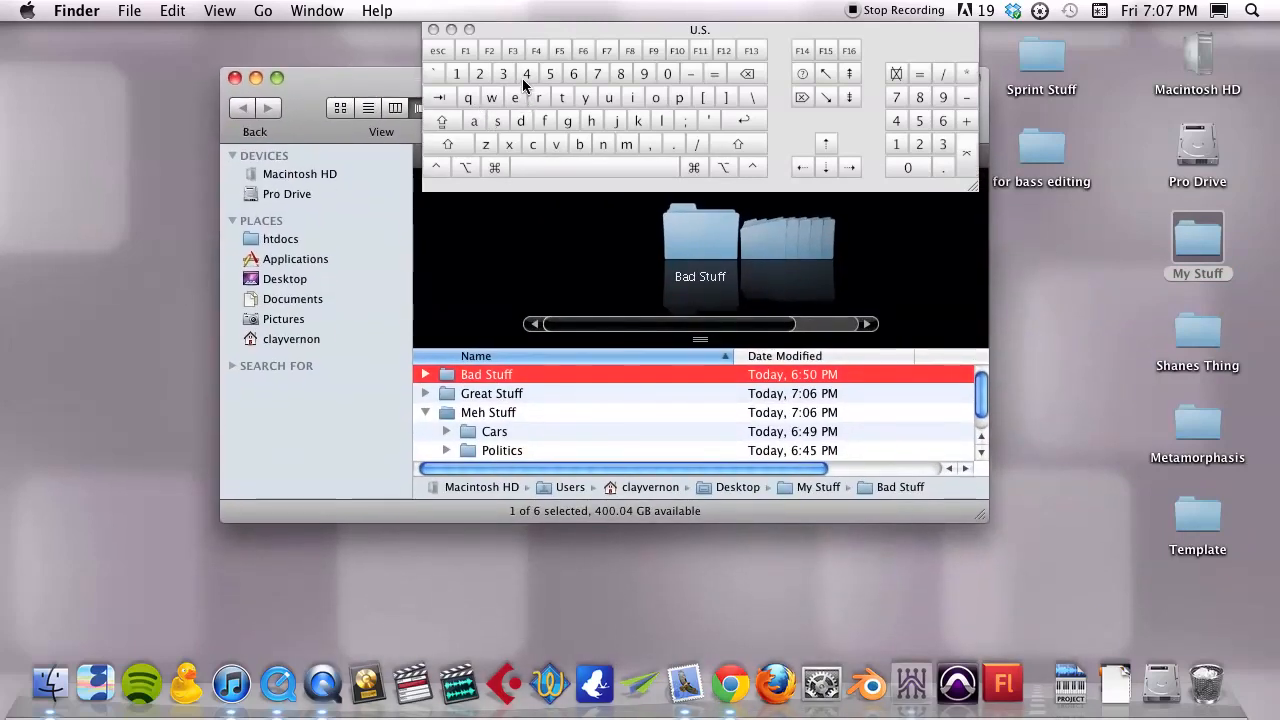
{"action": "left_click_drag", "start_coordinate": [975, 512], "coordinate": [993, 637]}
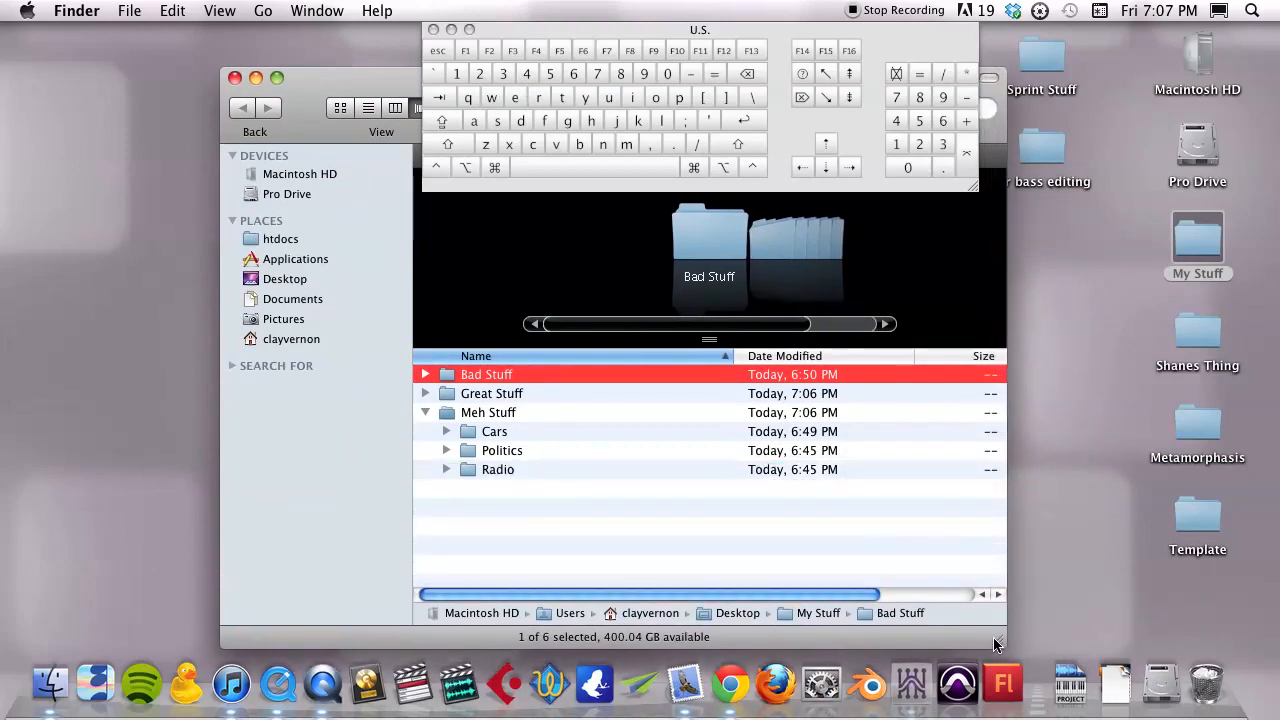
Collapse and re-expand the Meh Stuff folder in the file list to view its subfolders
{"action": "left_click", "coordinate": [425, 412]}
{"action": "left_click", "coordinate": [425, 412]}
{"action": "left_click", "coordinate": [425, 412]}
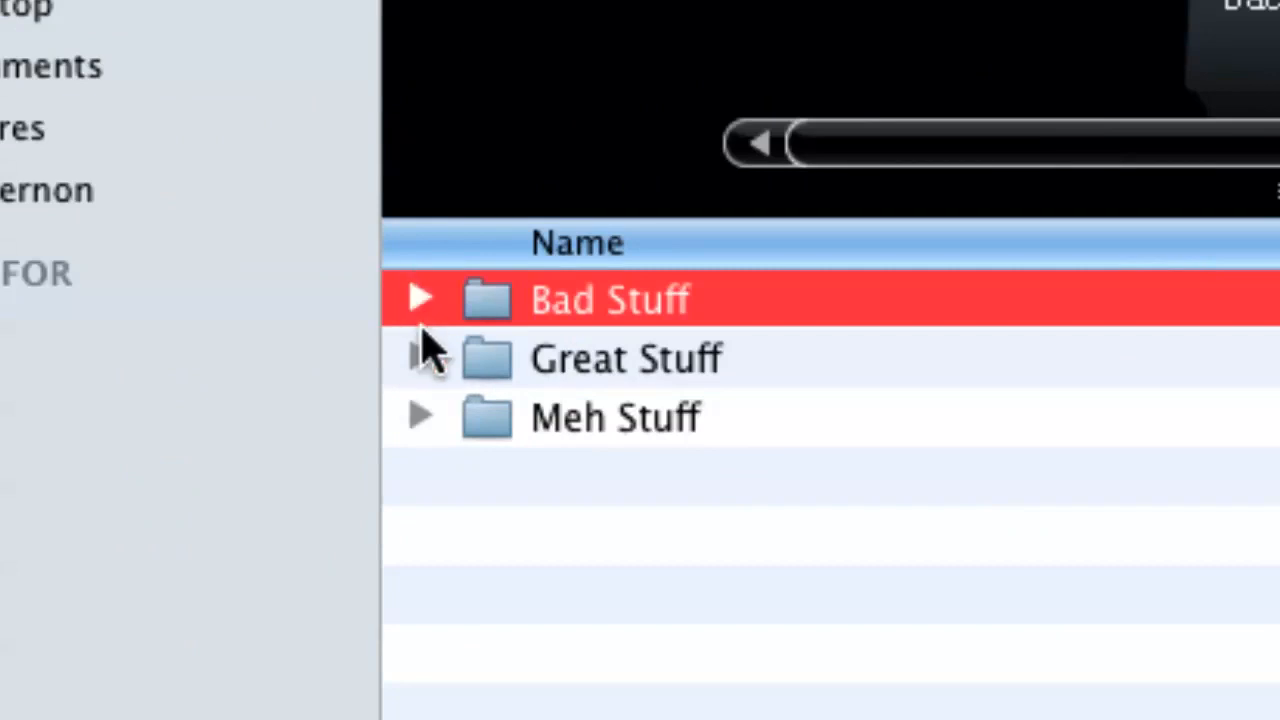
{"action": "left_click", "coordinate": [418, 418]}
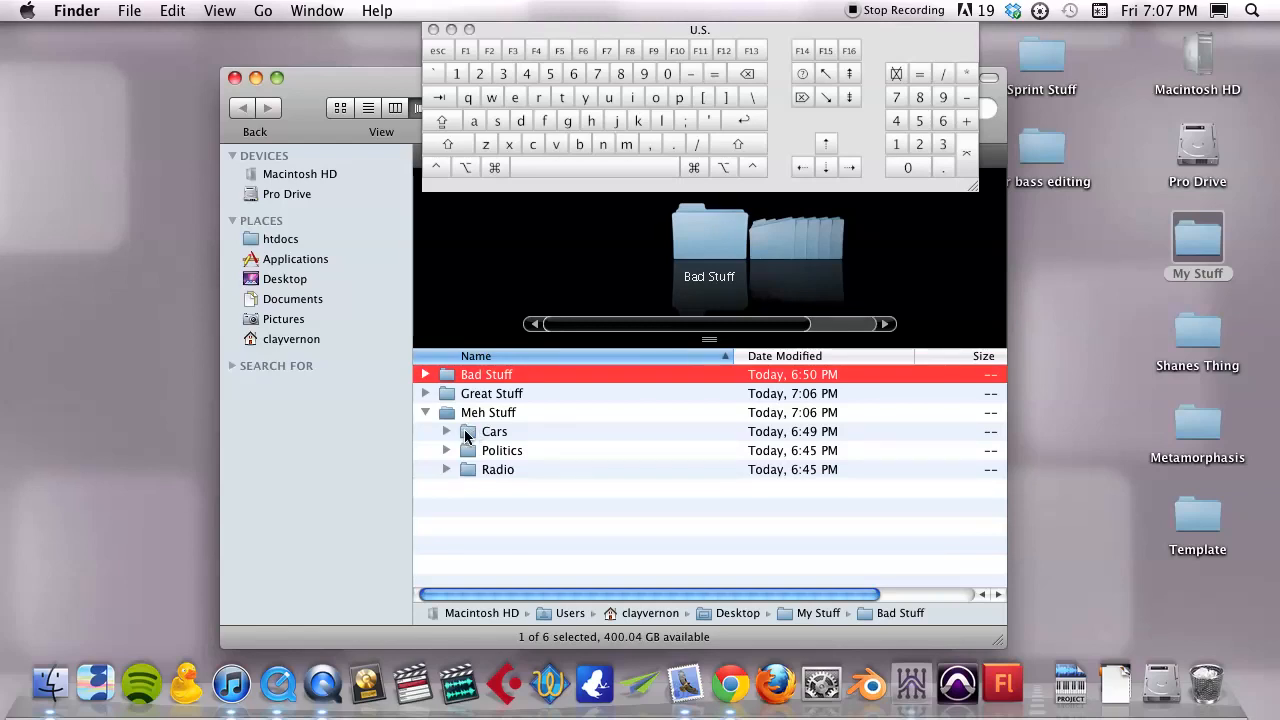
Move the Cars folder from Meh Stuff into Great Stuff and close the Great Stuff window
{"action": "left_click_drag", "start_coordinate": [464, 429], "coordinate": [469, 549]}
{"action": "left_click_drag", "start_coordinate": [462, 538], "coordinate": [375, 535]}
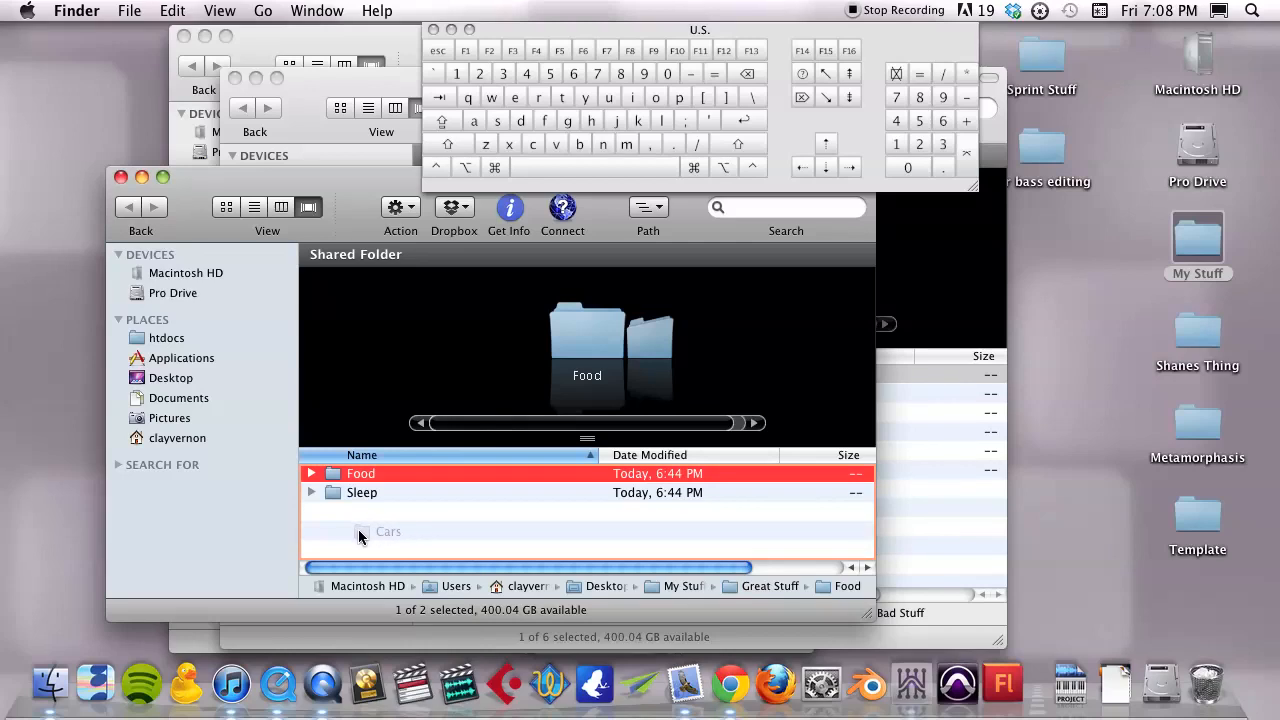
{"action": "left_click_drag", "start_coordinate": [358, 529], "coordinate": [358, 529]}
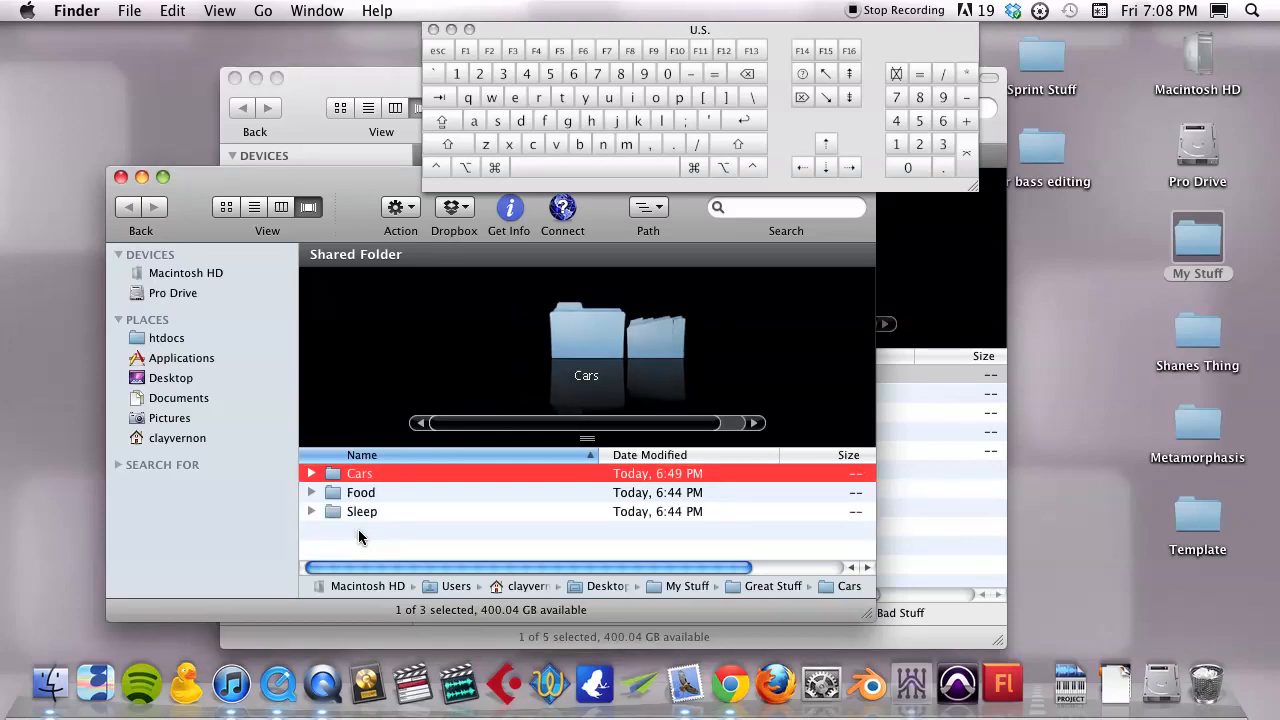
{"action": "left_click", "coordinate": [120, 177]}
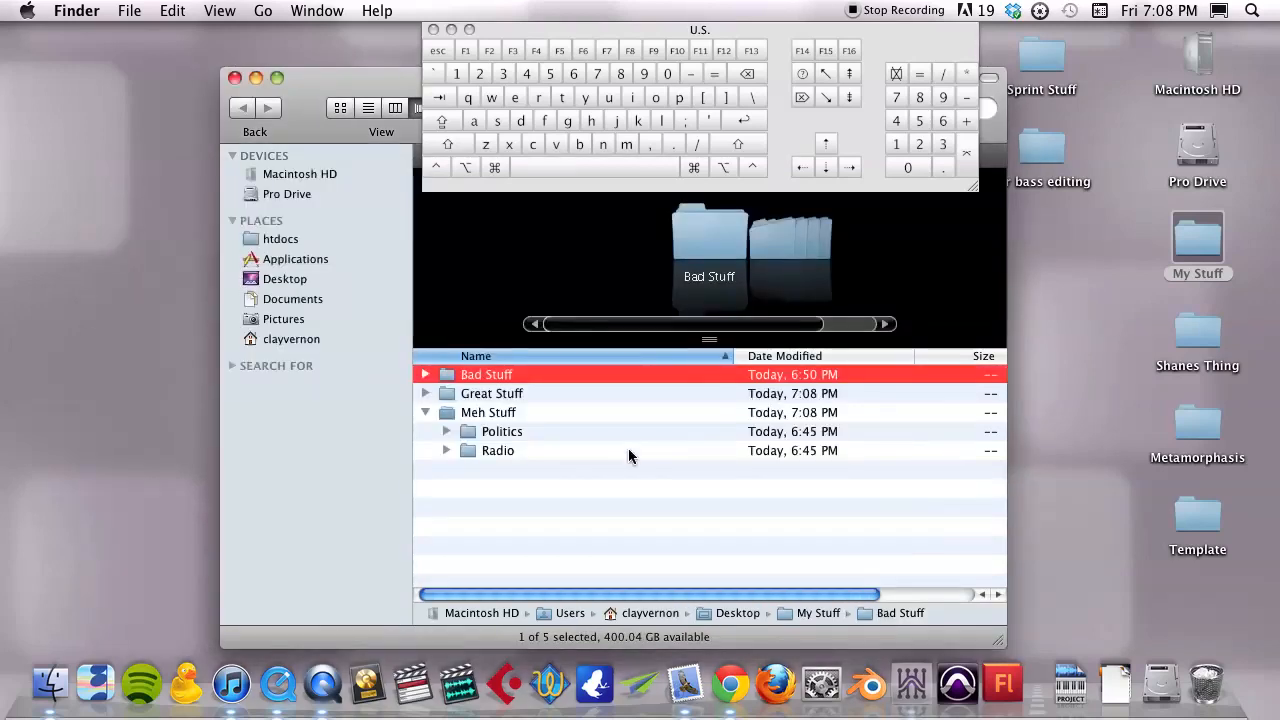
Move the Politics folder from Meh Stuff into Bad Stuff and shift the Bad Stuff window aside to uncover the My Stuff list
{"action": "left_click", "coordinate": [556, 490]}
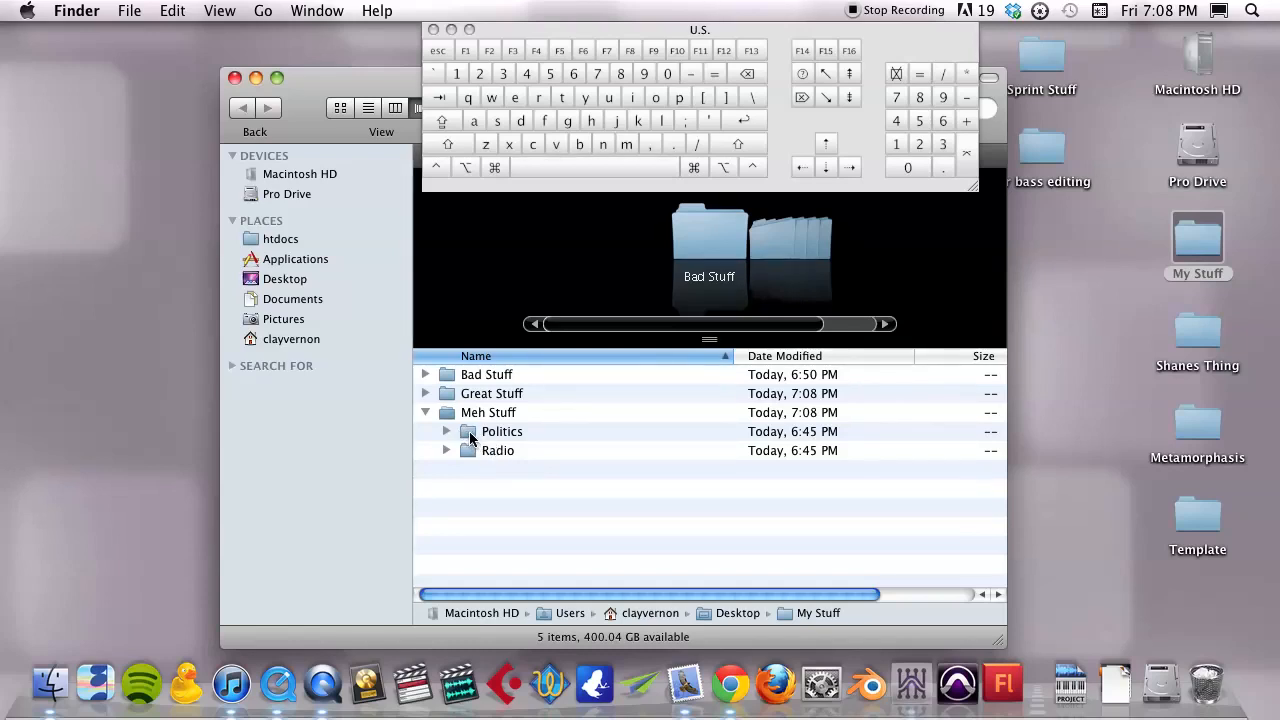
{"action": "left_click_drag", "start_coordinate": [467, 433], "coordinate": [480, 526]}
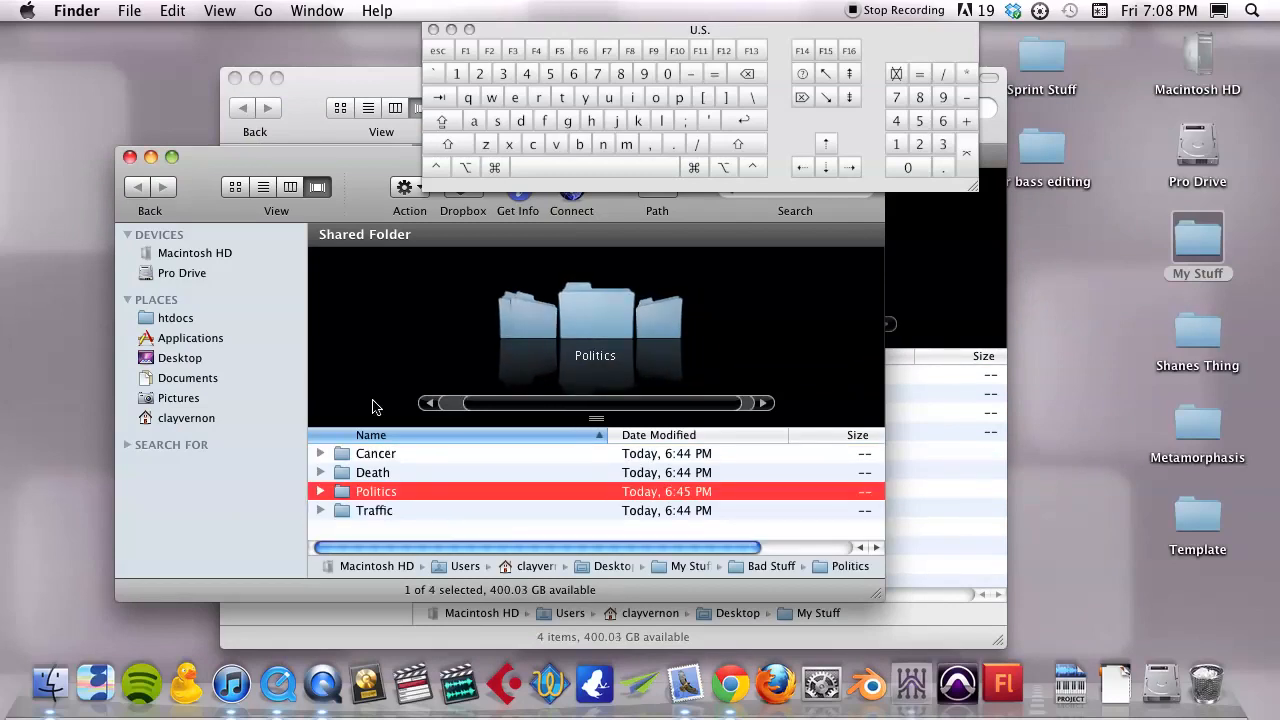
{"action": "left_click_drag", "start_coordinate": [347, 160], "coordinate": [803, 97]}
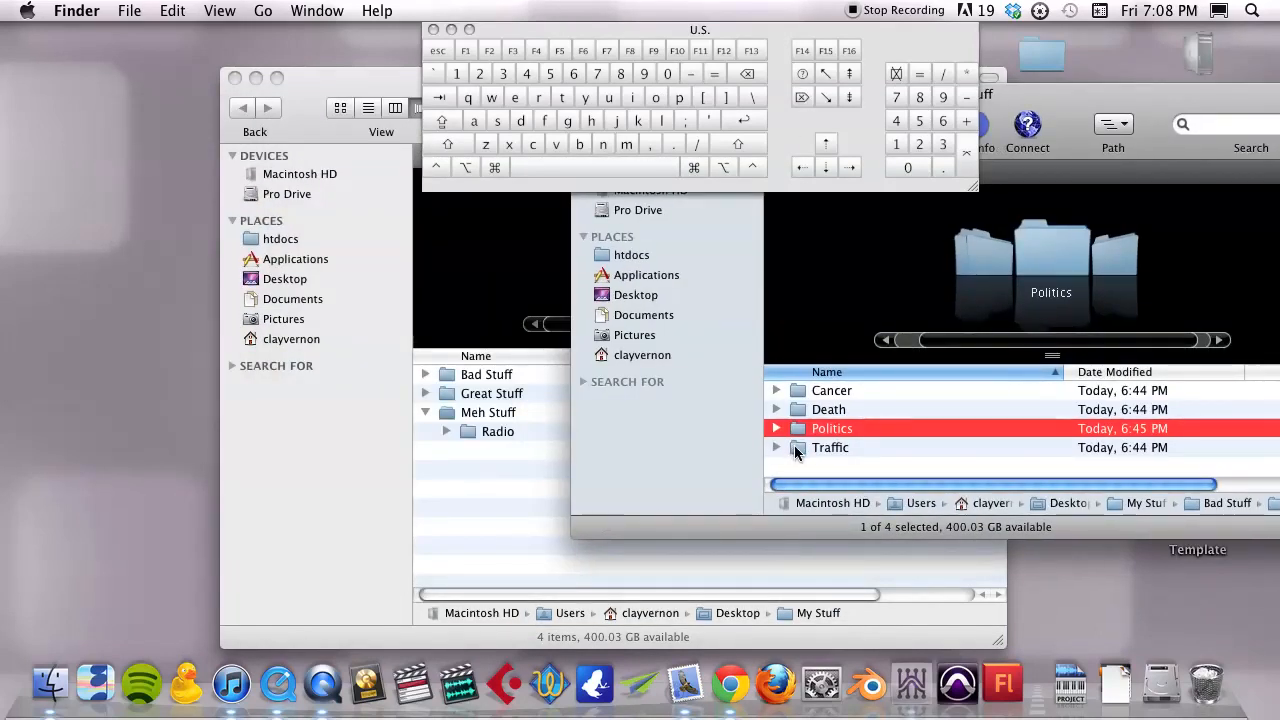
Move the Traffic folder from Bad Stuff into Meh Stuff, and close the Meh Stuff and Bad Stuff windows
{"action": "left_click_drag", "start_coordinate": [797, 452], "coordinate": [434, 551]}
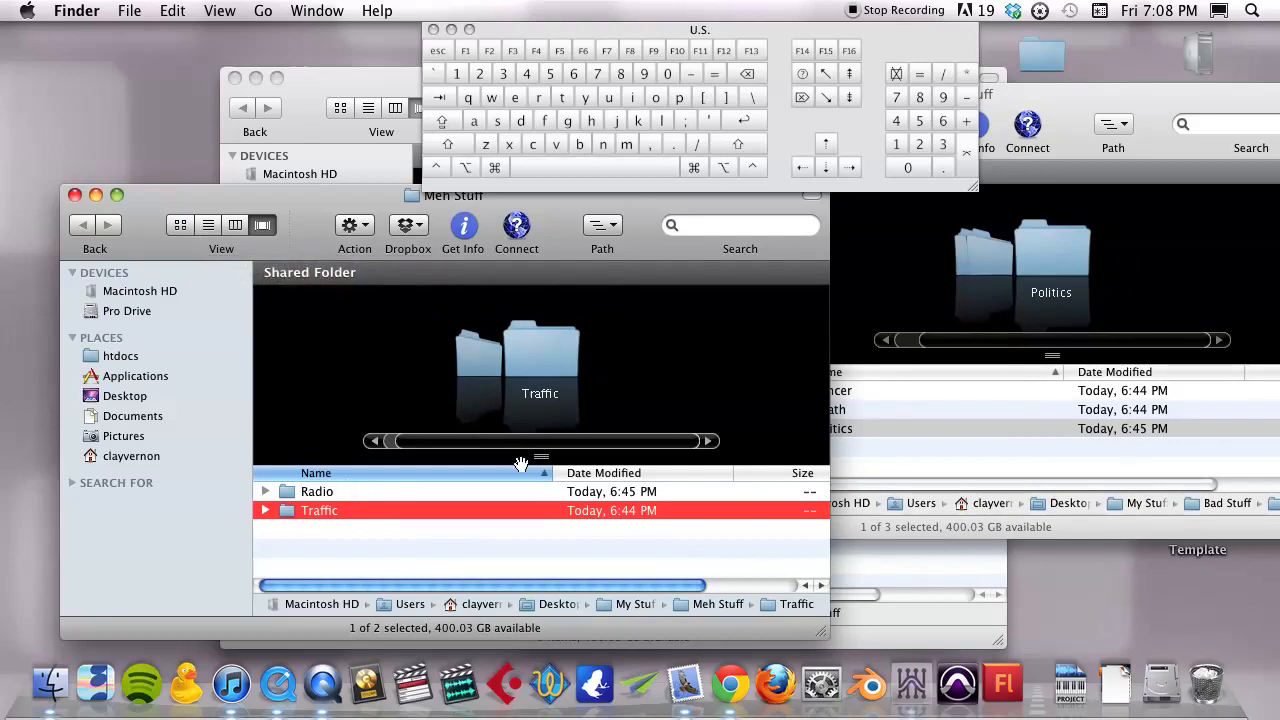
{"action": "key", "text": "super+w"}
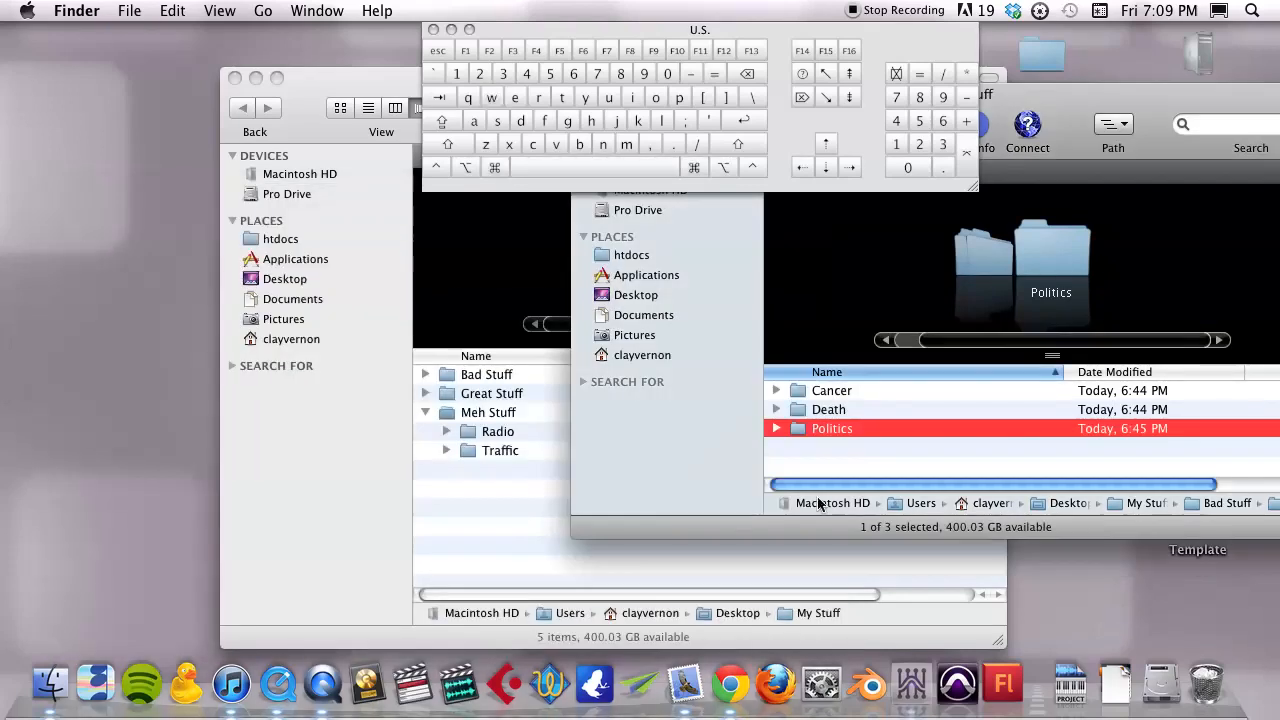
{"action": "key", "text": "super+w"}
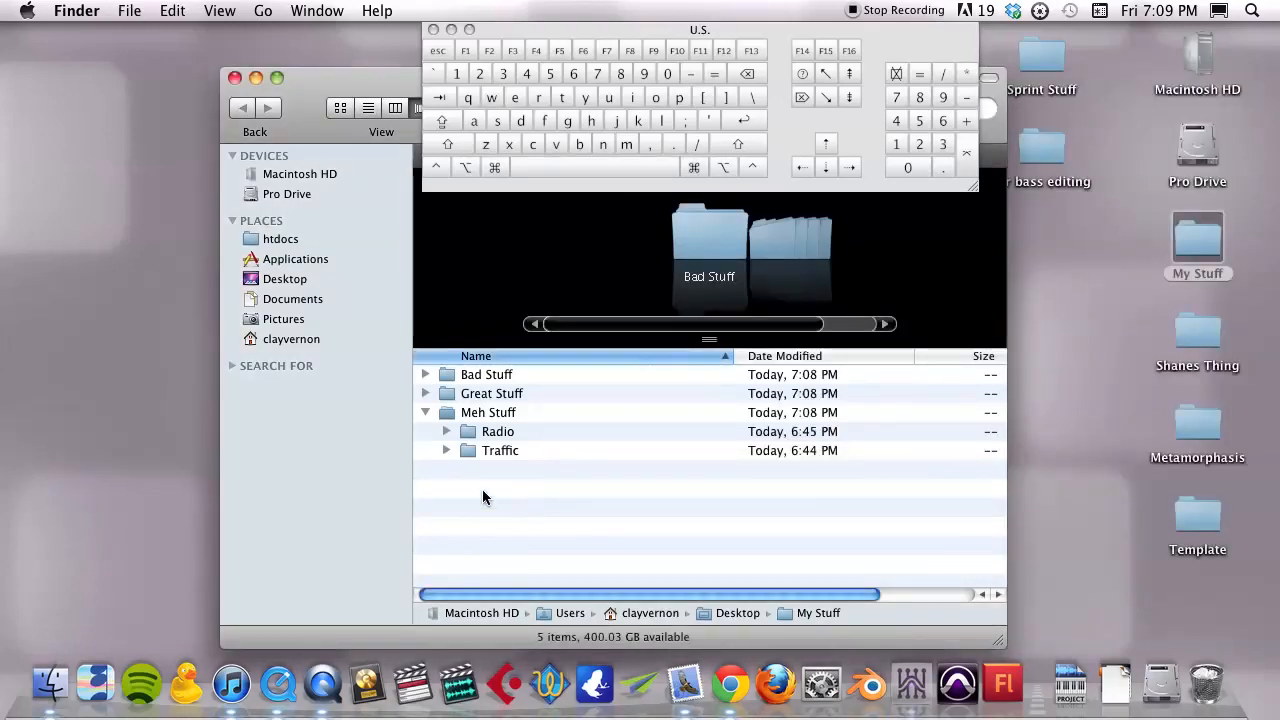
Expand Great Stuff and Bad Stuff in the My Stuff list to check their subfolders, and collapse Bad Stuff again
{"action": "left_click", "coordinate": [425, 393]}
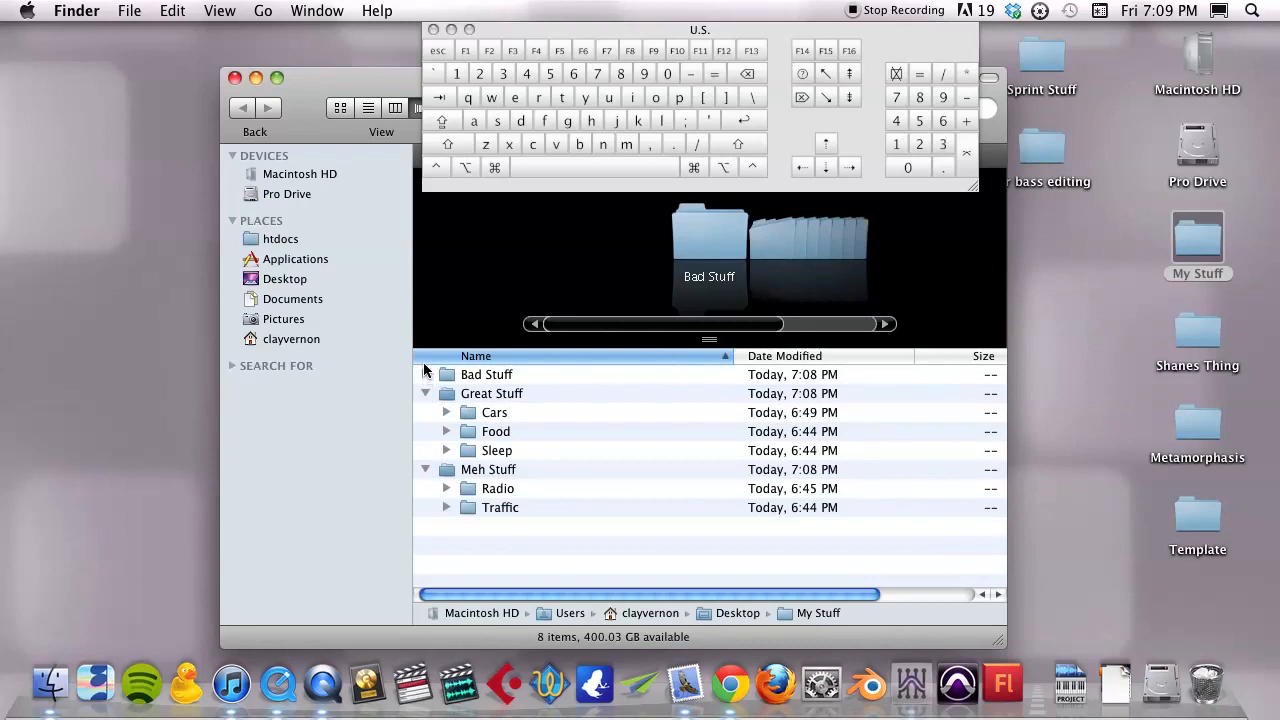
{"action": "left_click", "coordinate": [425, 374]}
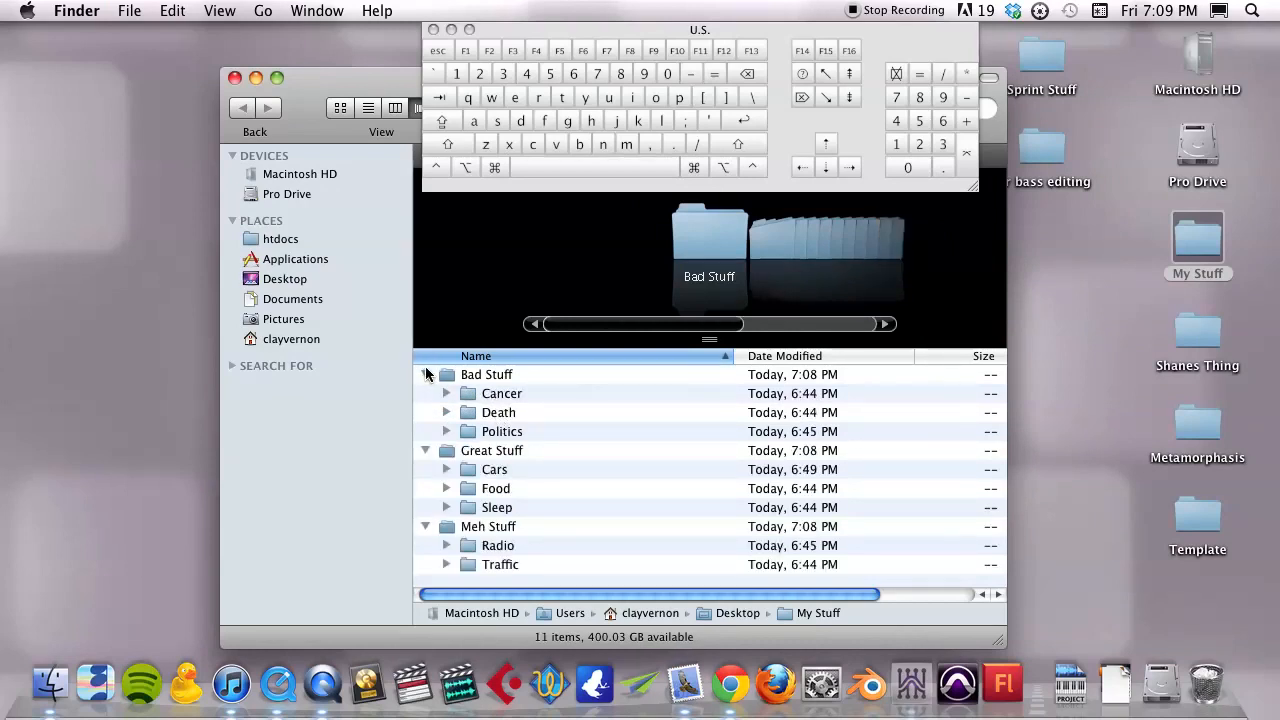
{"action": "left_click", "coordinate": [425, 374]}
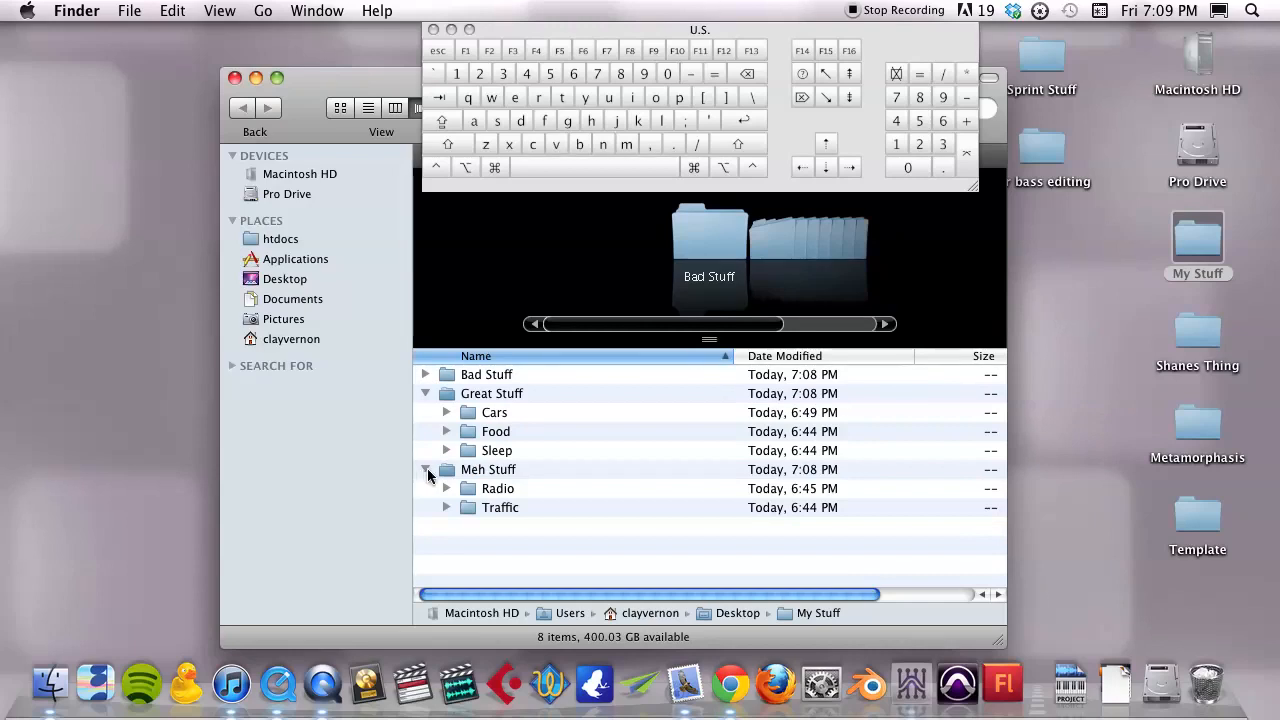
Rename the Cars folder inside Great Stuff as "Autos"
{"action": "left_click", "coordinate": [468, 412]}
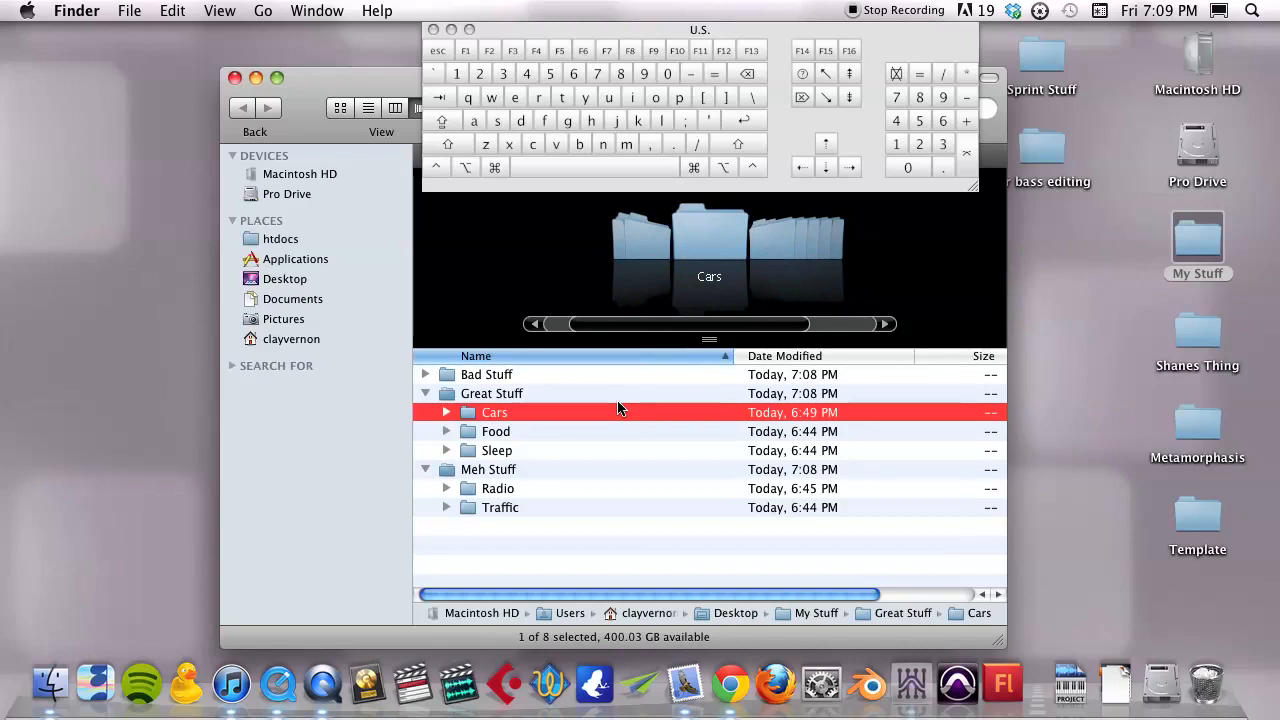
{"action": "key", "text": "Return"}
{"action": "key", "text": "Return"}
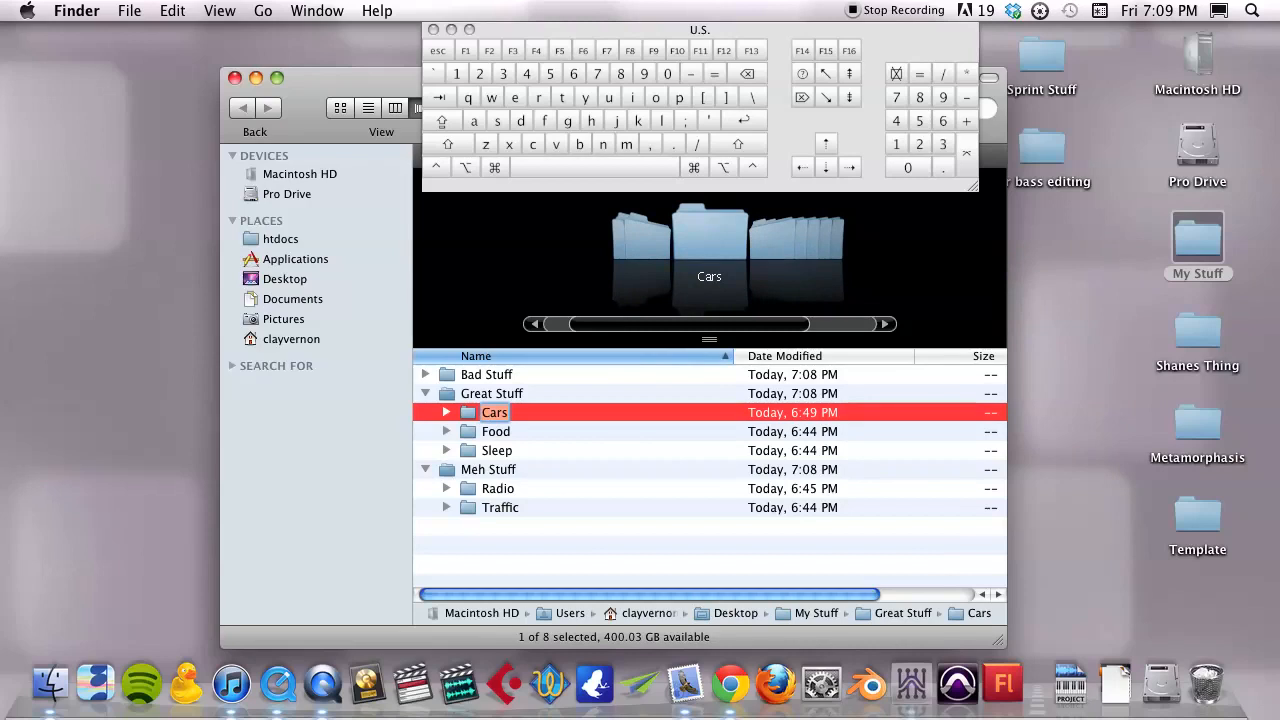
{"action": "type", "text": "Au"}
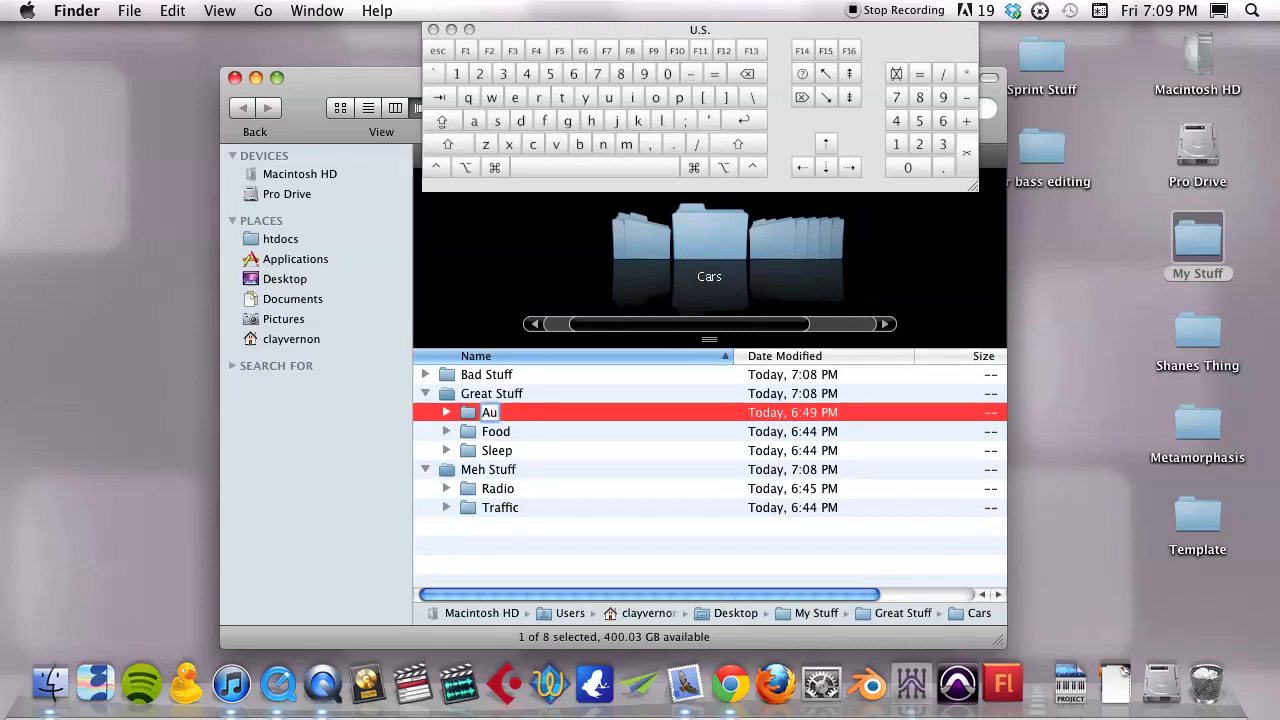
{"action": "type", "text": "tos"}
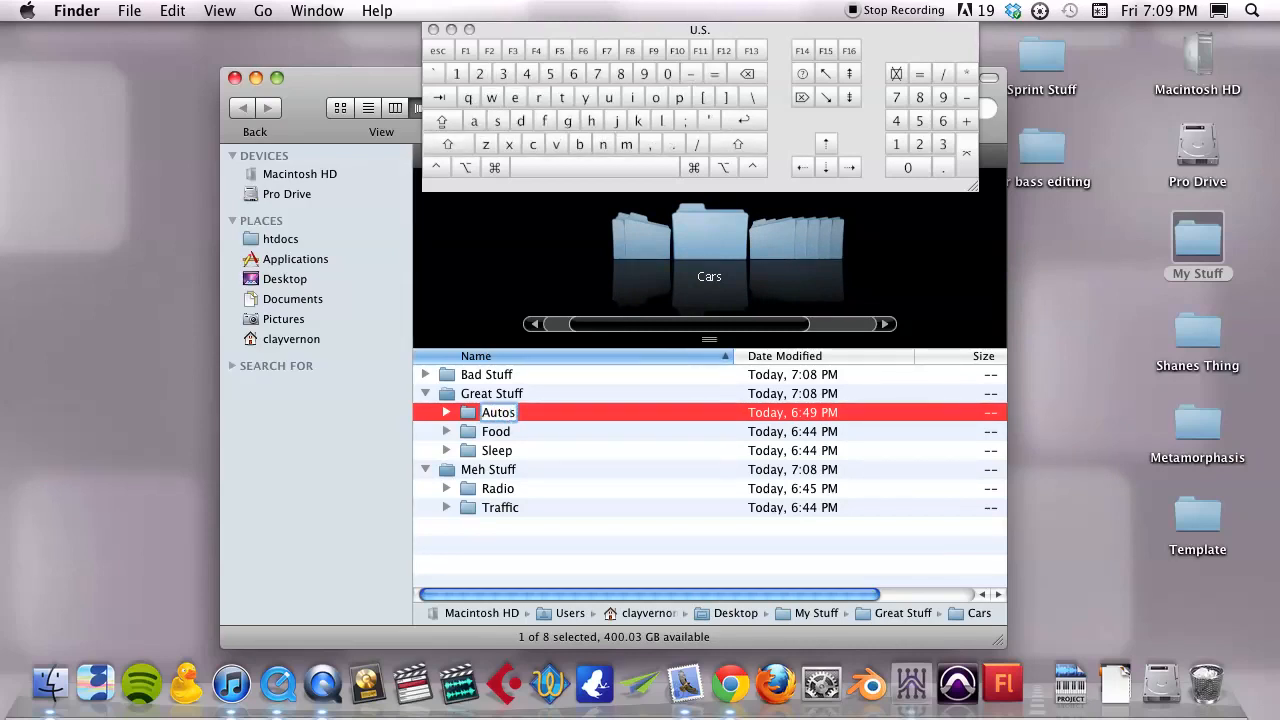
{"action": "key", "text": "Return"}
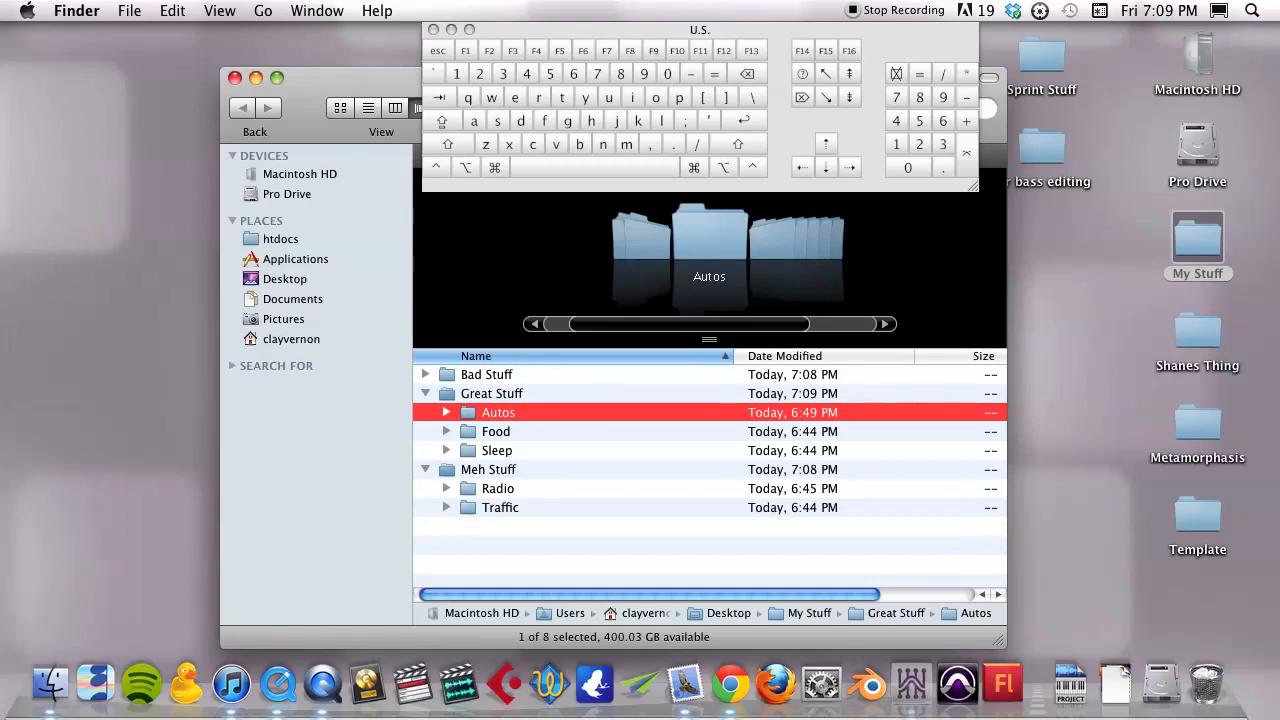
Step the selection up and down through the folders in the My Stuff list from the keyboard
{"action": "key", "text": "Down"}
{"action": "key", "text": "Down"}
{"action": "key", "text": "Down"}
{"action": "key", "text": "Down"}
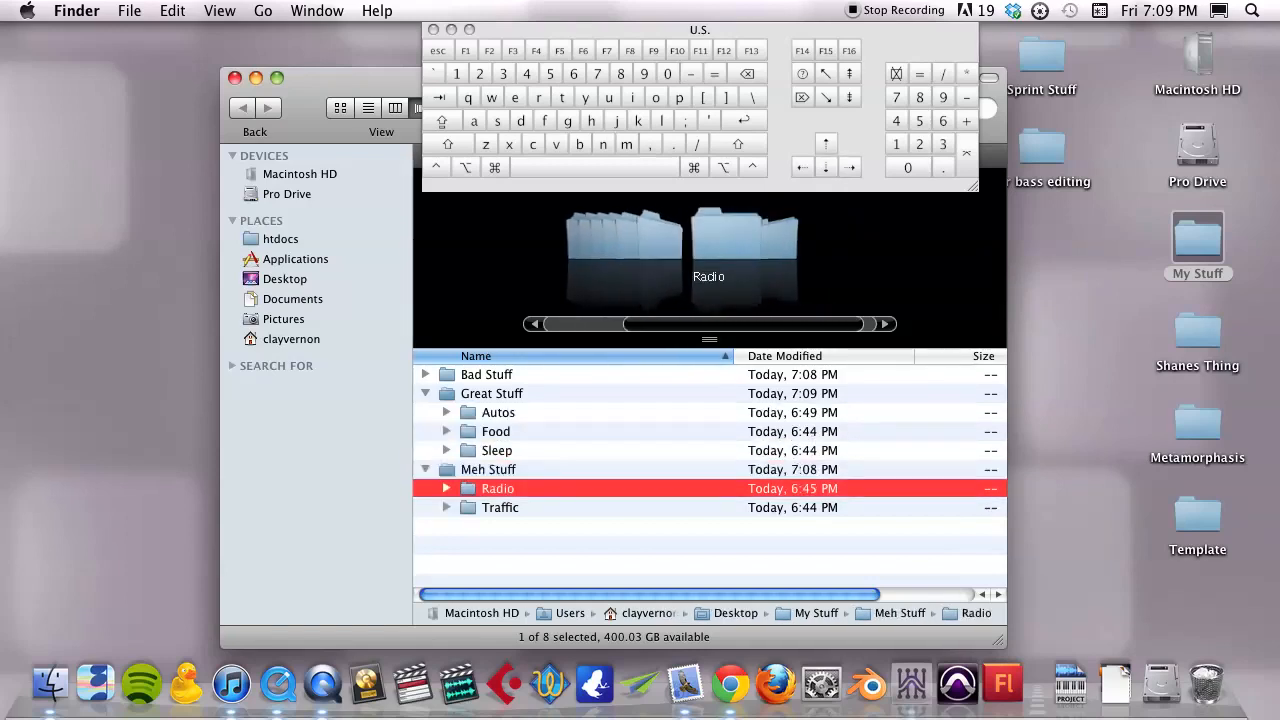
{"action": "key", "text": "Down"}
{"action": "key", "text": "Up"}
{"action": "key", "text": "Up"}
{"action": "key", "text": "Up"}
{"action": "key", "text": "Up"}
{"action": "key", "text": "Up"}
{"action": "key", "text": "Up"}
{"action": "key", "text": "Down"}
{"action": "key", "text": "Down"}
{"action": "key", "text": "Down"}
{"action": "key", "text": "Down"}
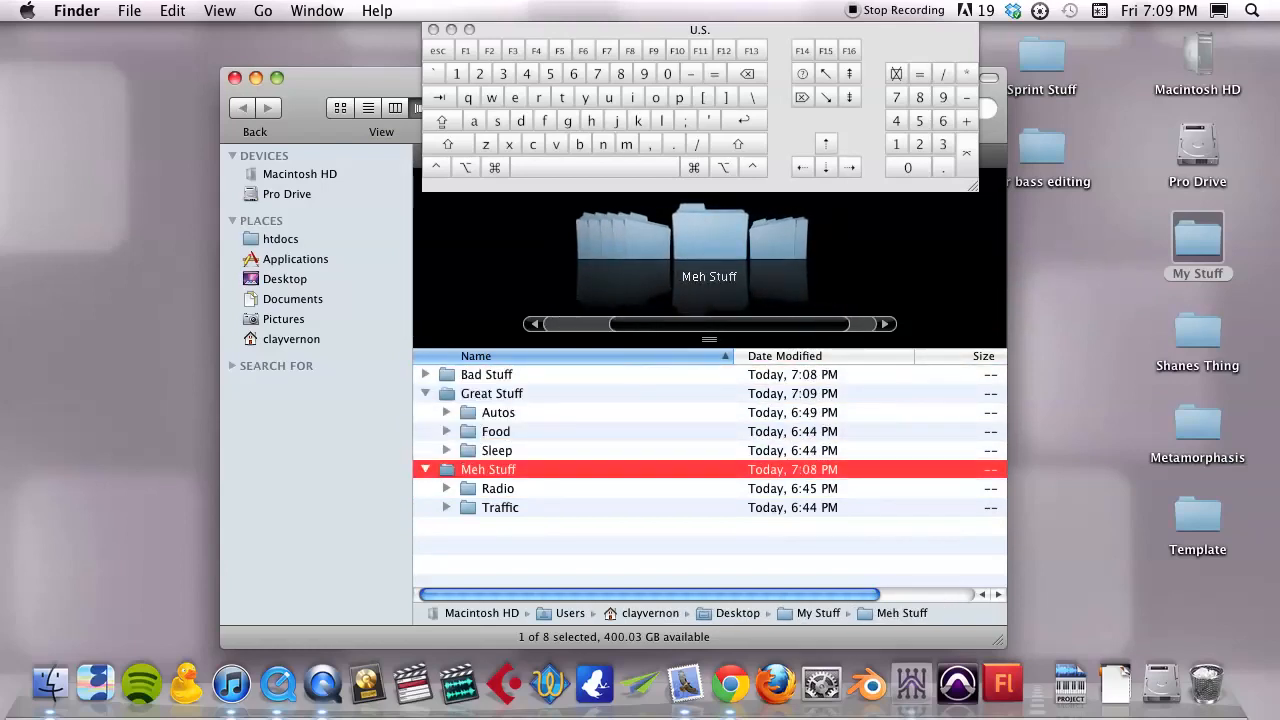
{"action": "key", "text": "Down"}
{"action": "key", "text": "Down"}
{"action": "key", "text": "Up"}
{"action": "key", "text": "Up"}
{"action": "key", "text": "Up"}
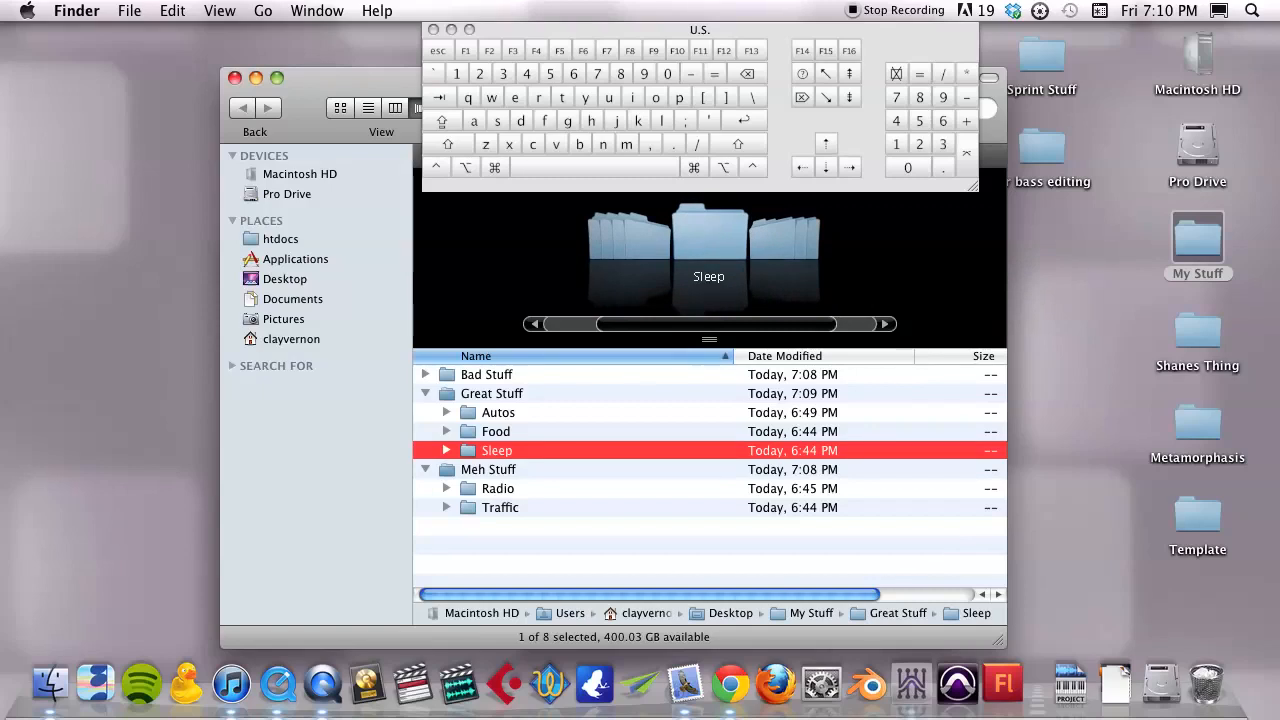
Rename the Traffic folder inside Meh Stuff as "Construction" and clear the selection
{"action": "key", "text": "Down"}
{"action": "key", "text": "Down"}
{"action": "key", "text": "Down"}
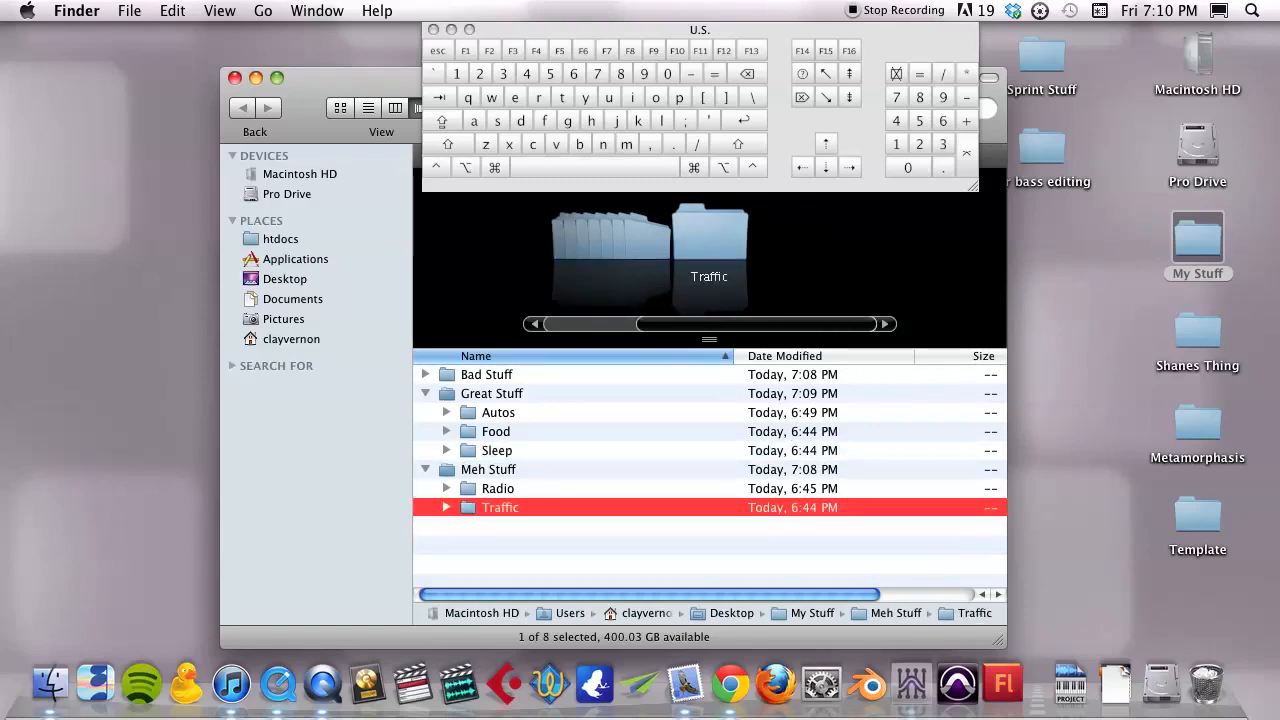
{"action": "key", "text": "Return"}
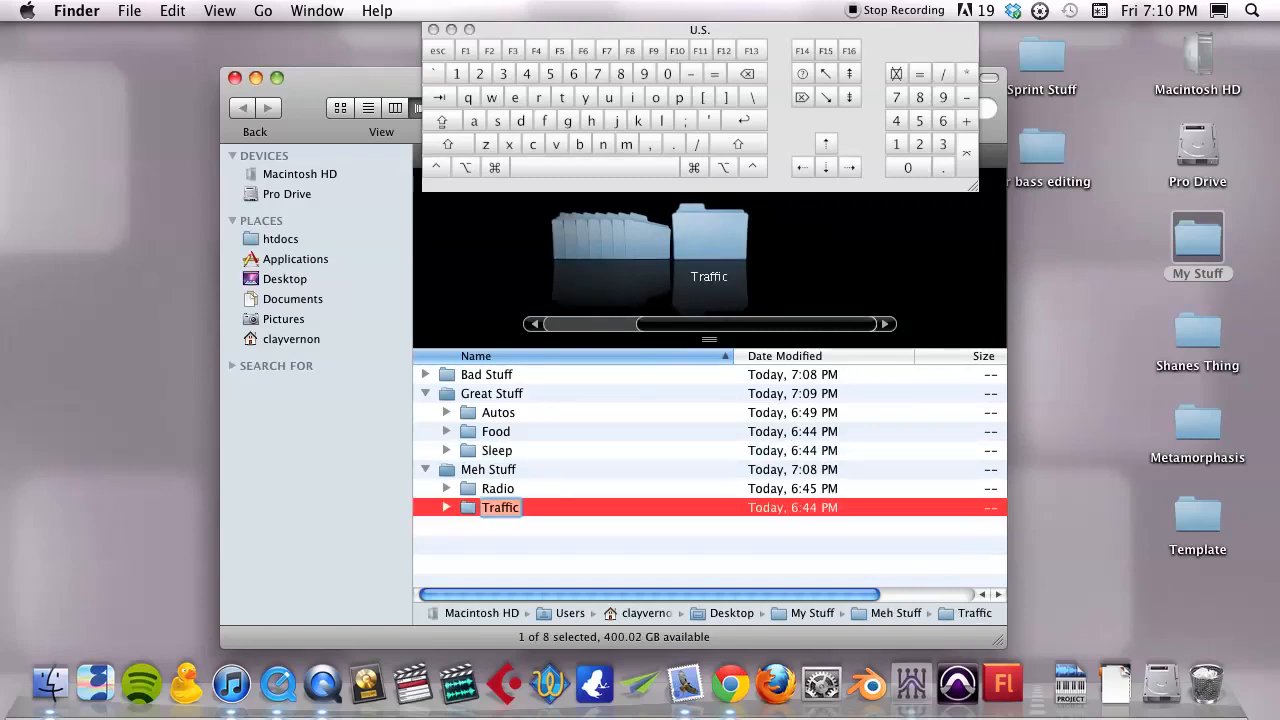
{"action": "type", "text": "Con"}
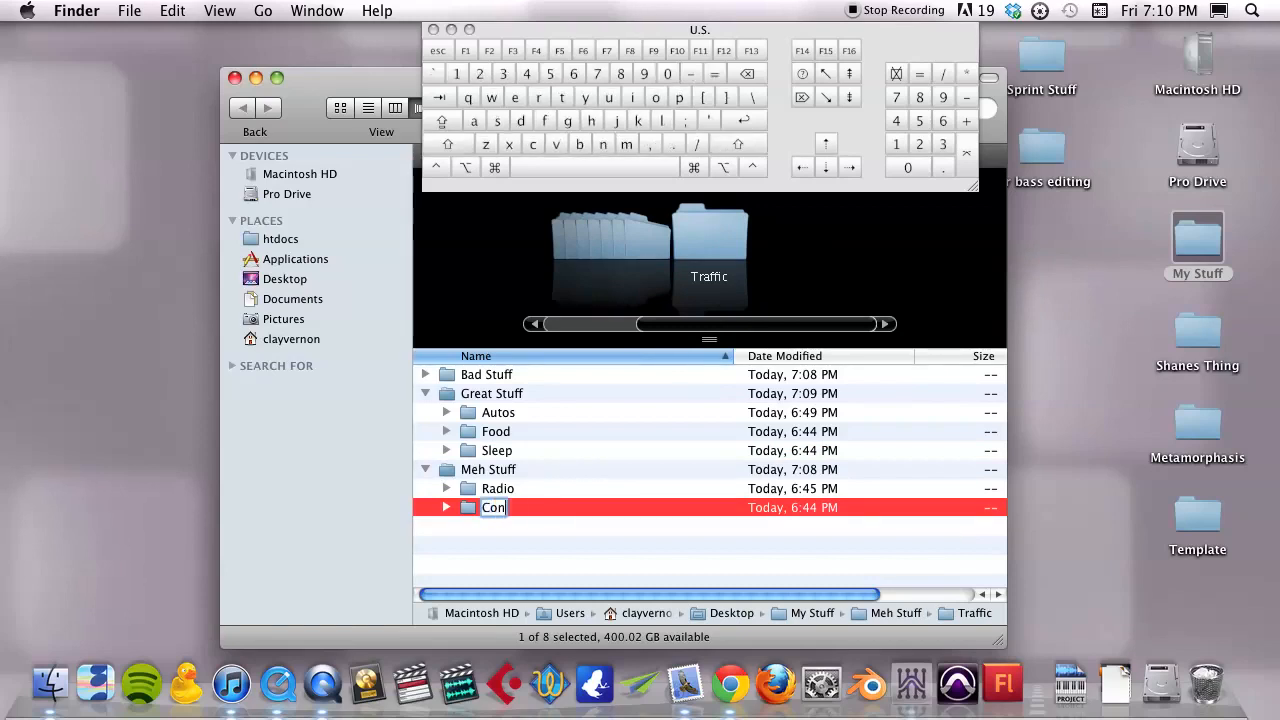
{"action": "type", "text": "struction"}
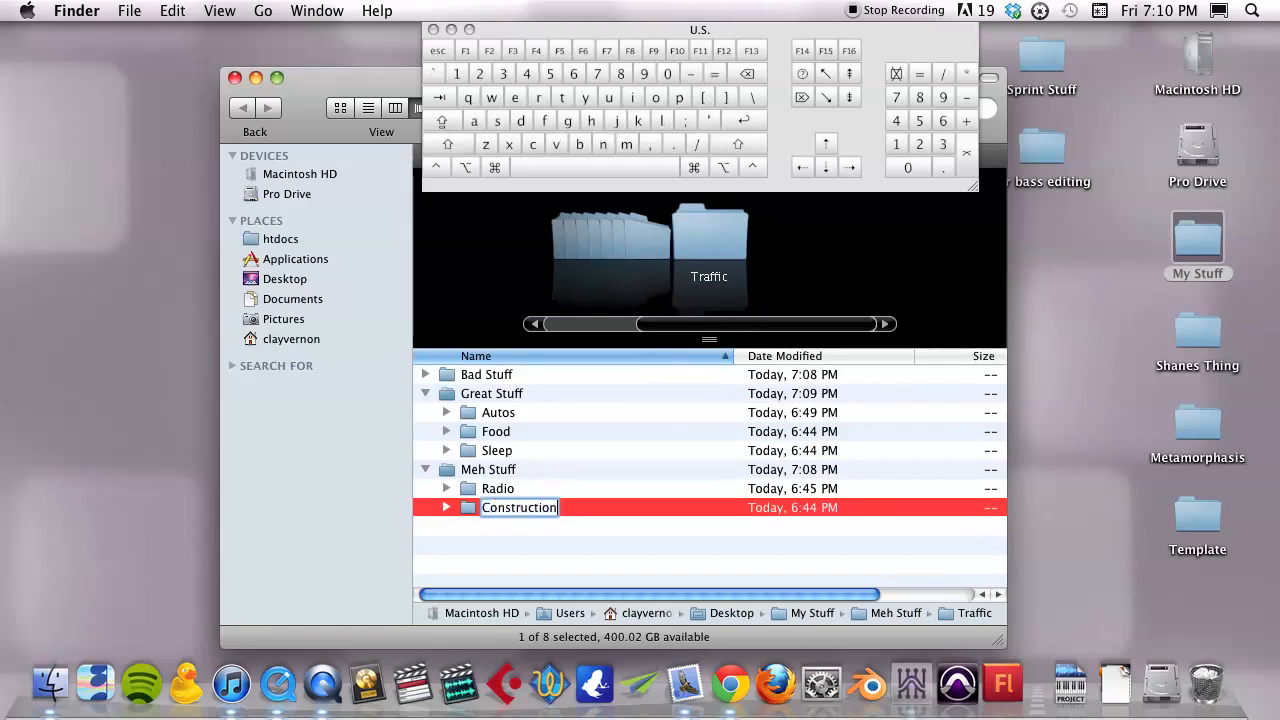
{"action": "key", "text": "Return"}
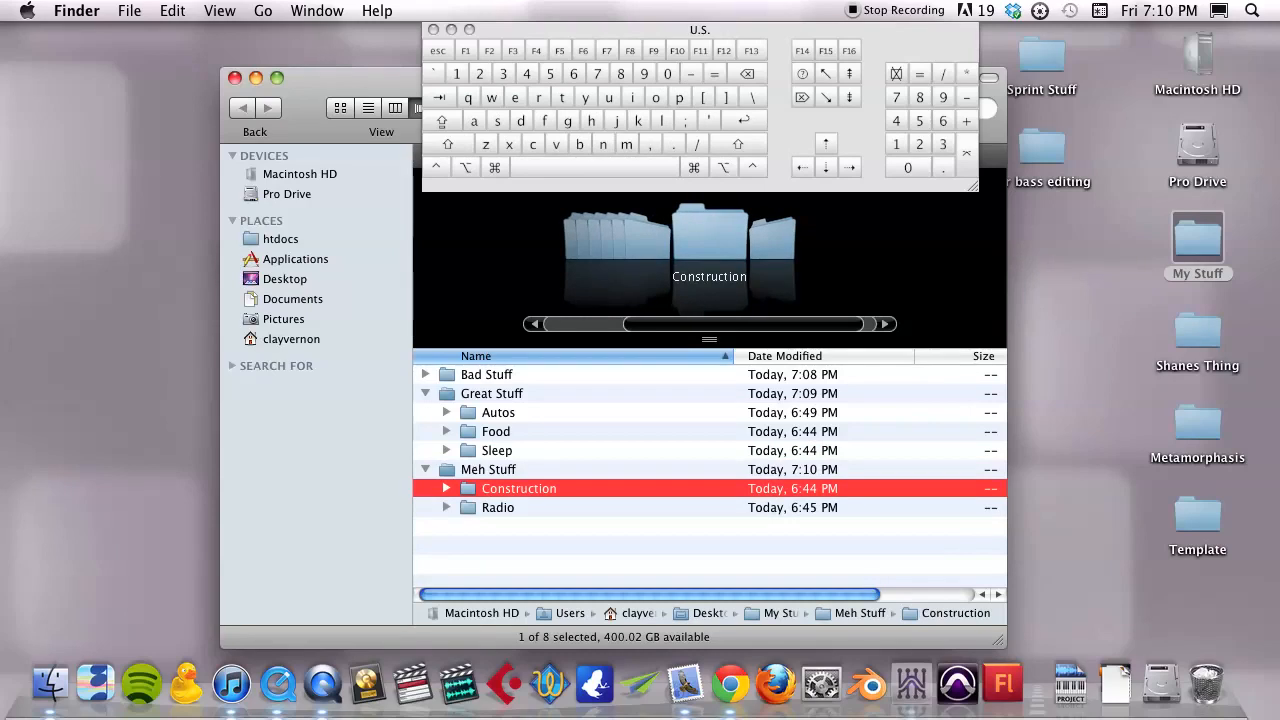
{"action": "left_click", "coordinate": [595, 532]}
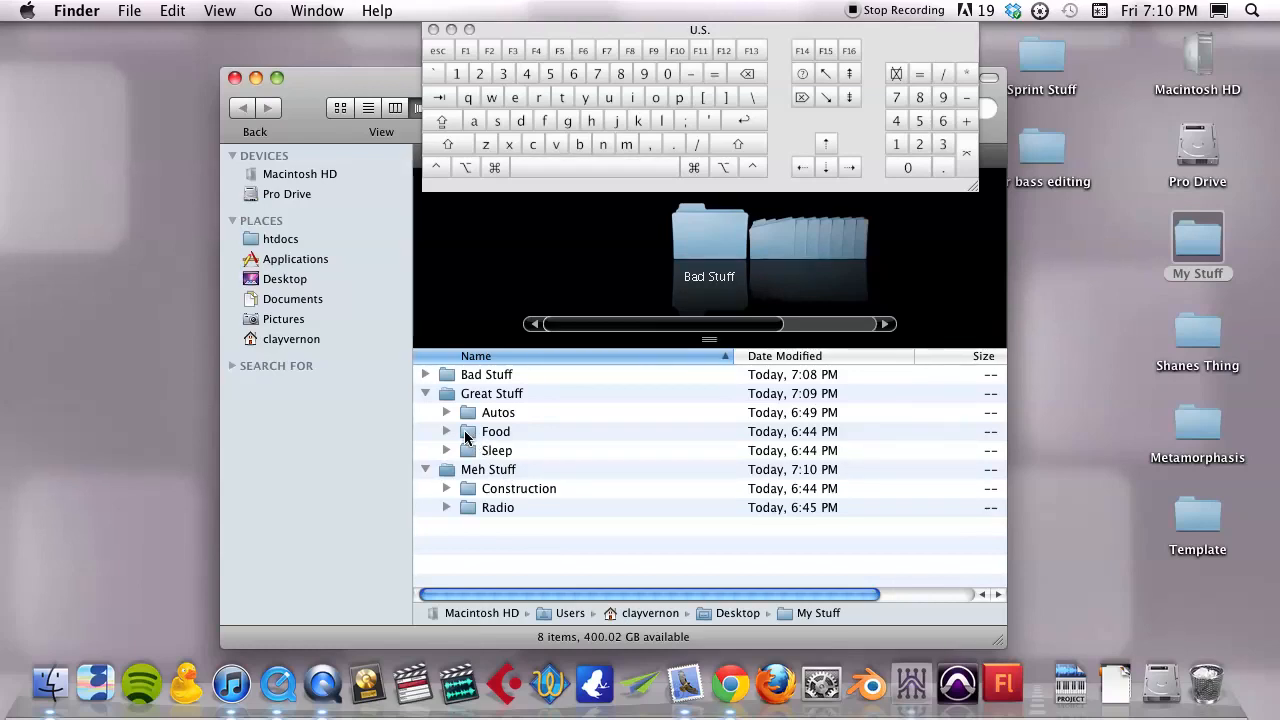
Copy the Food folder from Great Stuff into Meh Stuff, keeping the original, and close the Meh Stuff window
{"action": "key", "text": "alt"}
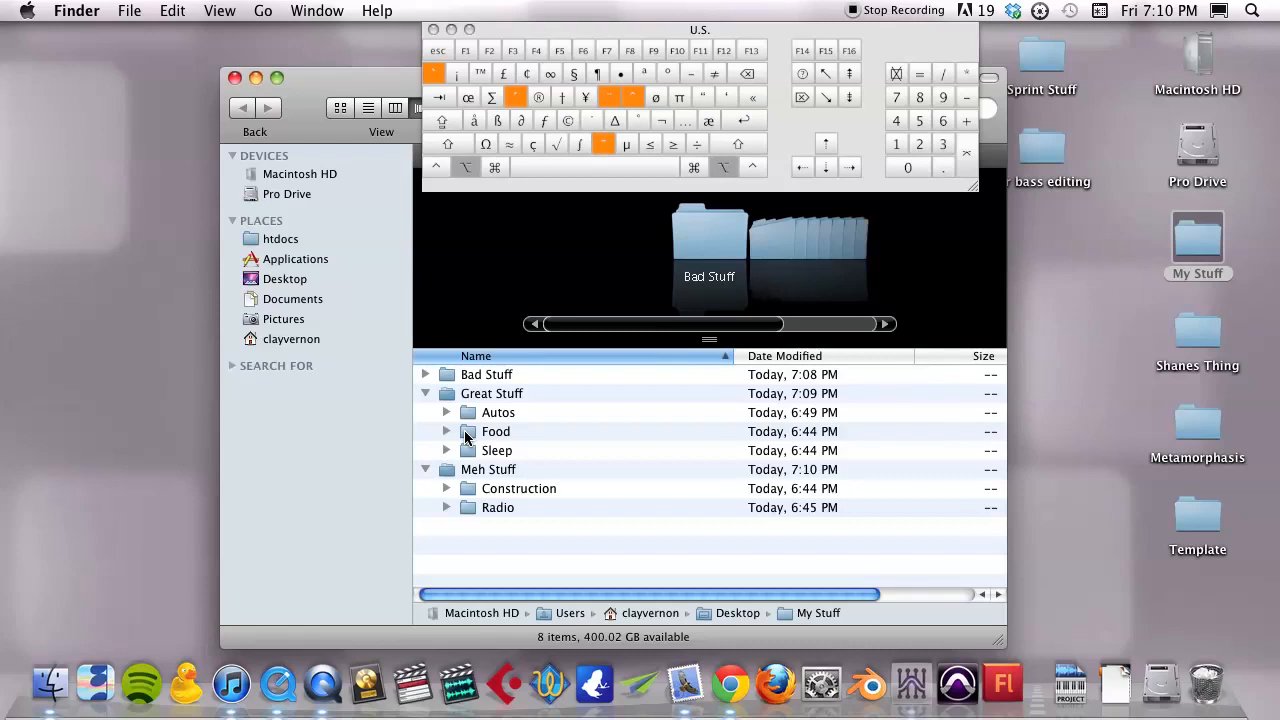
{"action": "left_click_drag", "start_coordinate": [465, 431], "coordinate": [498, 573]}
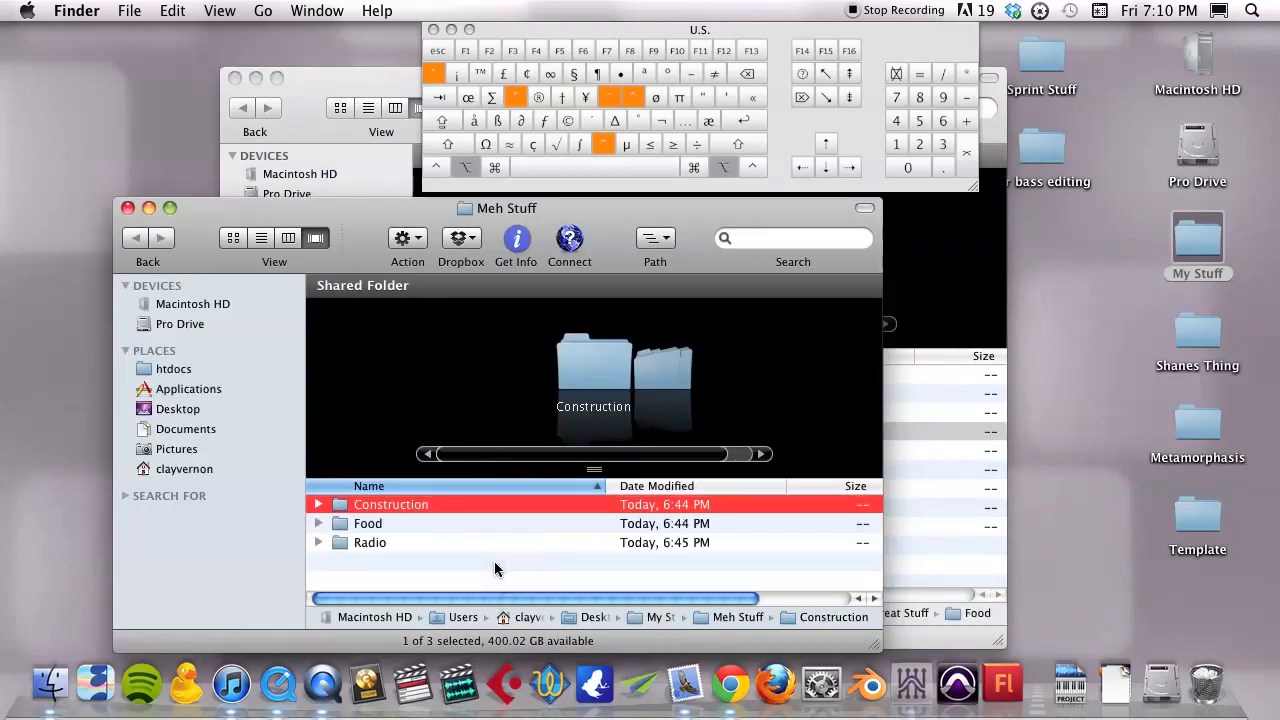
{"action": "left_click", "coordinate": [126, 209]}
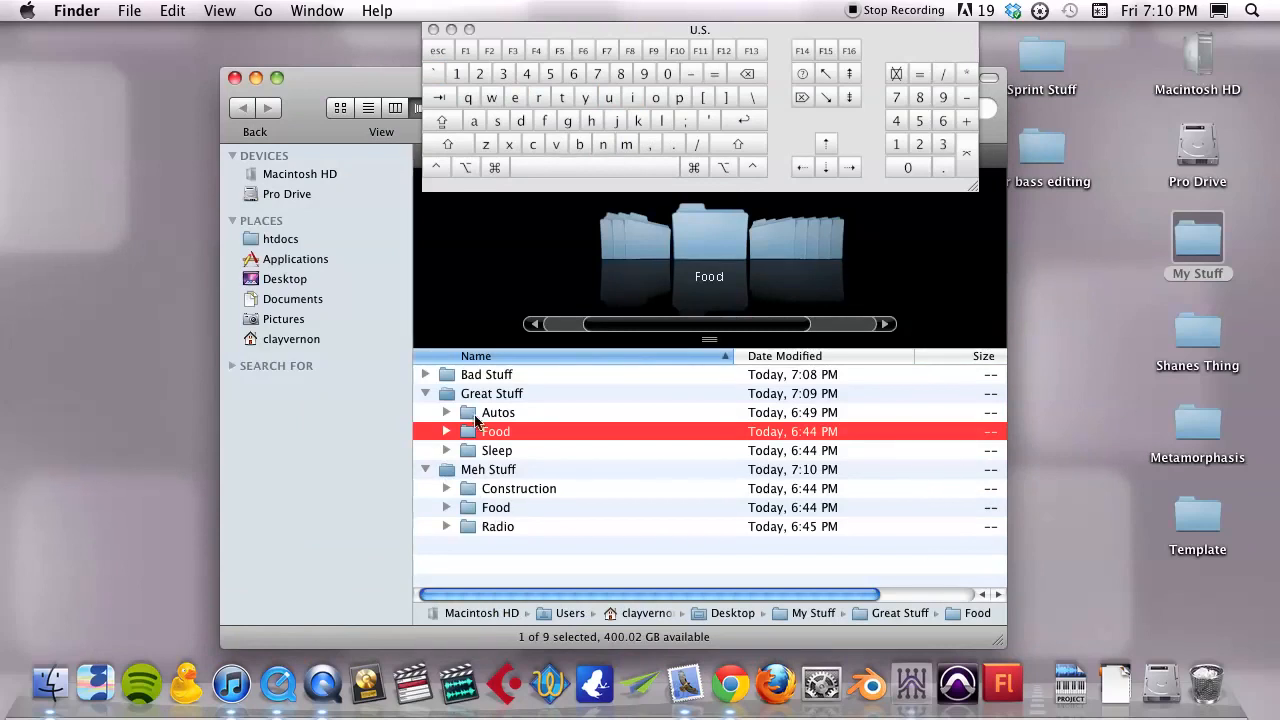
Copy the Autos and Sleep folders from Great Stuff and the Radio folder from Meh Stuff together into Bad Stuff, keeping the originals
{"action": "left_click", "coordinate": [464, 415]}
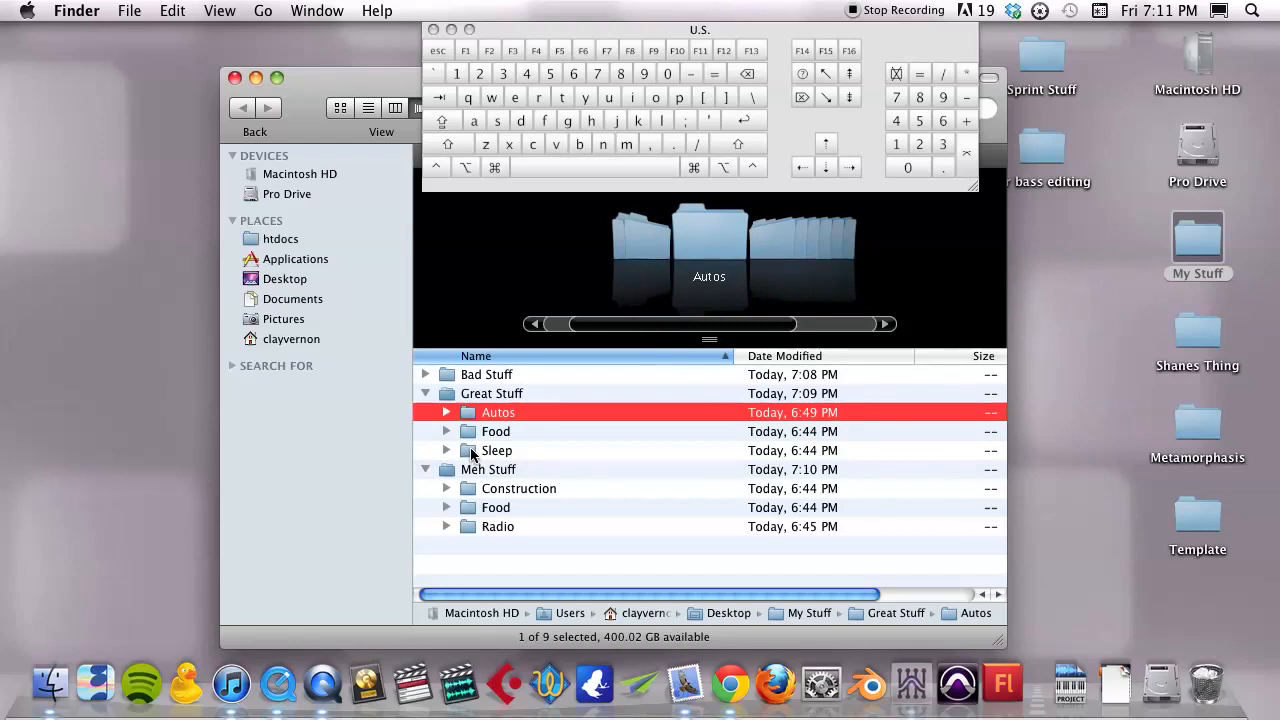
{"action": "key", "text": "super"}
{"action": "left_click", "coordinate": [472, 453], "text": "super"}
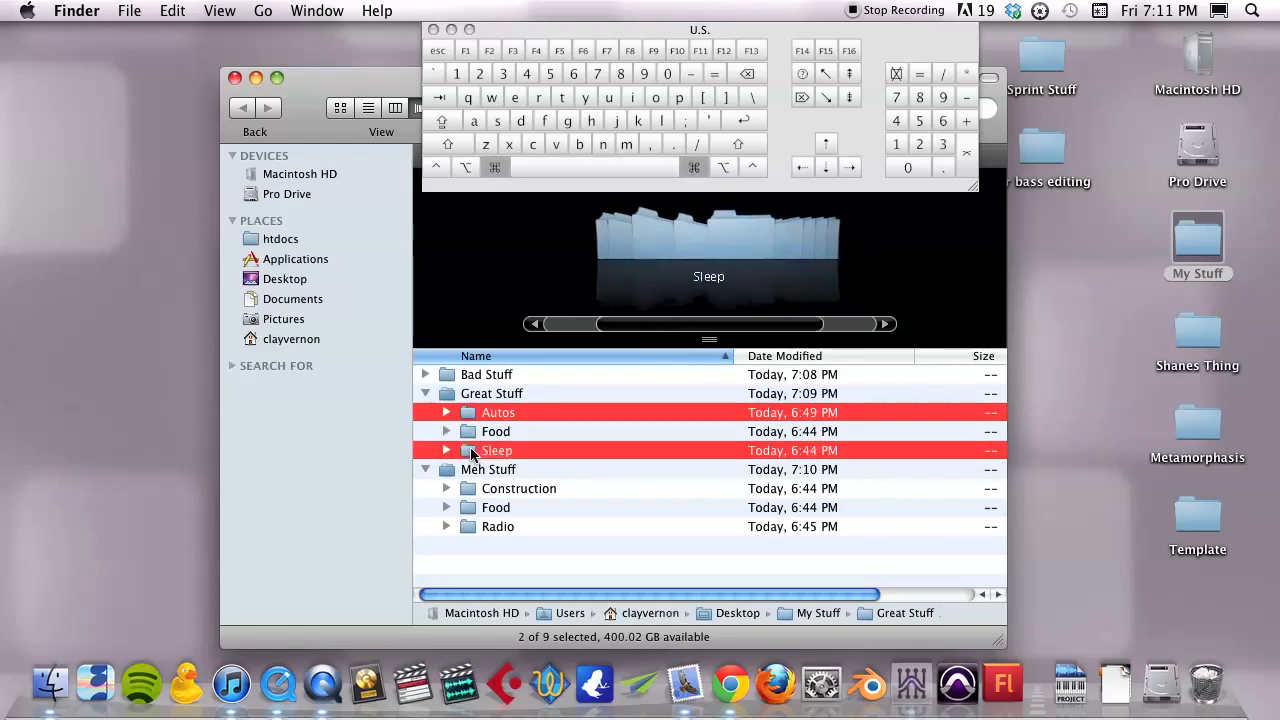
{"action": "left_click", "coordinate": [470, 525], "text": "super"}
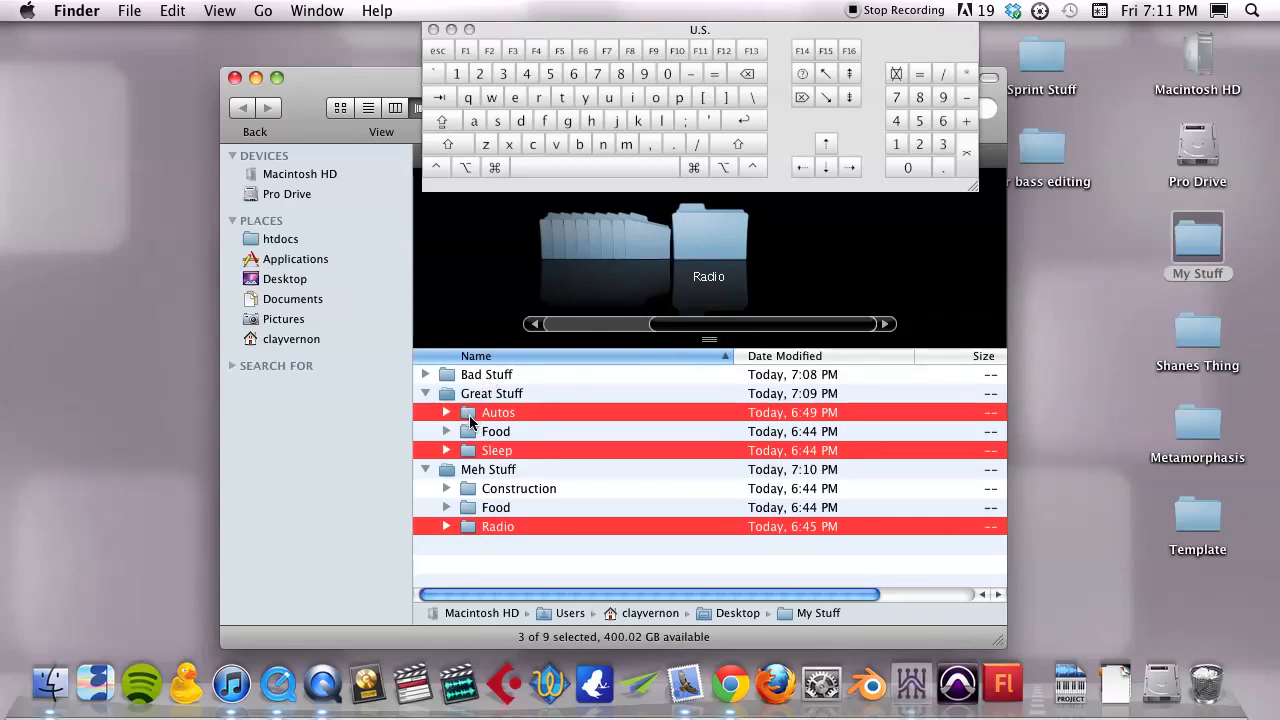
{"action": "key", "text": "alt"}
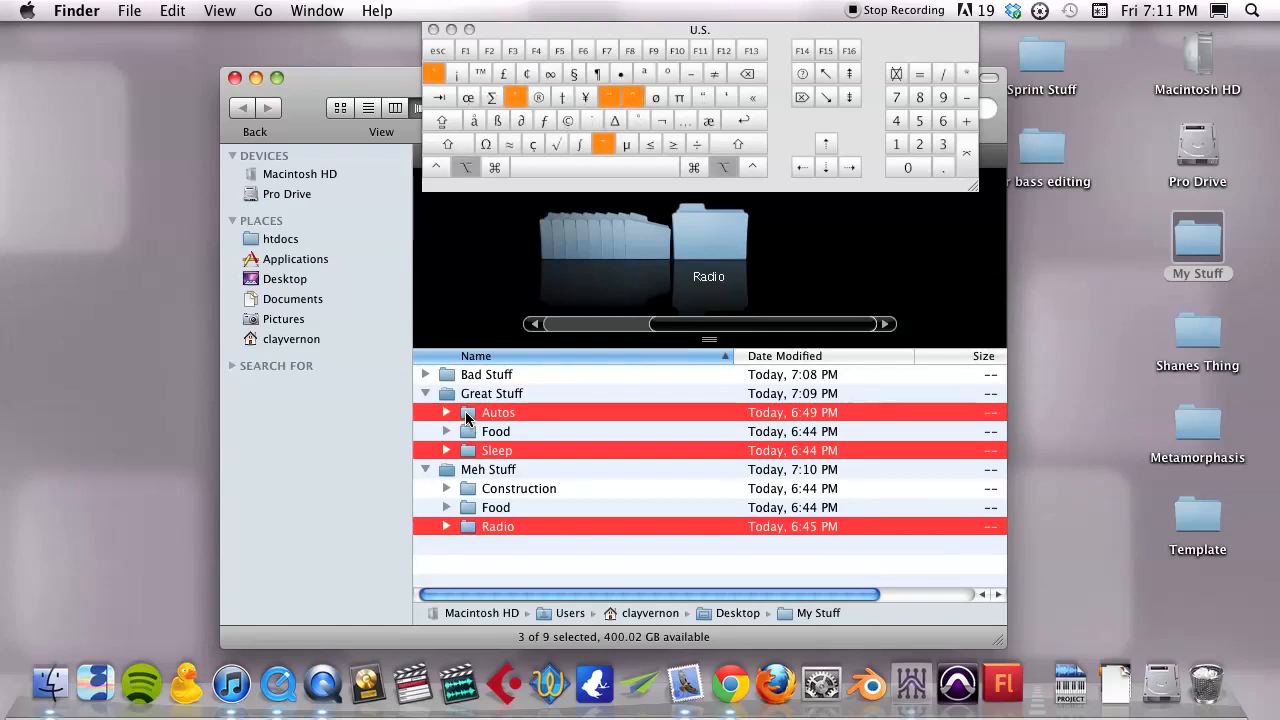
{"action": "left_click_drag", "start_coordinate": [465, 411], "coordinate": [443, 378]}
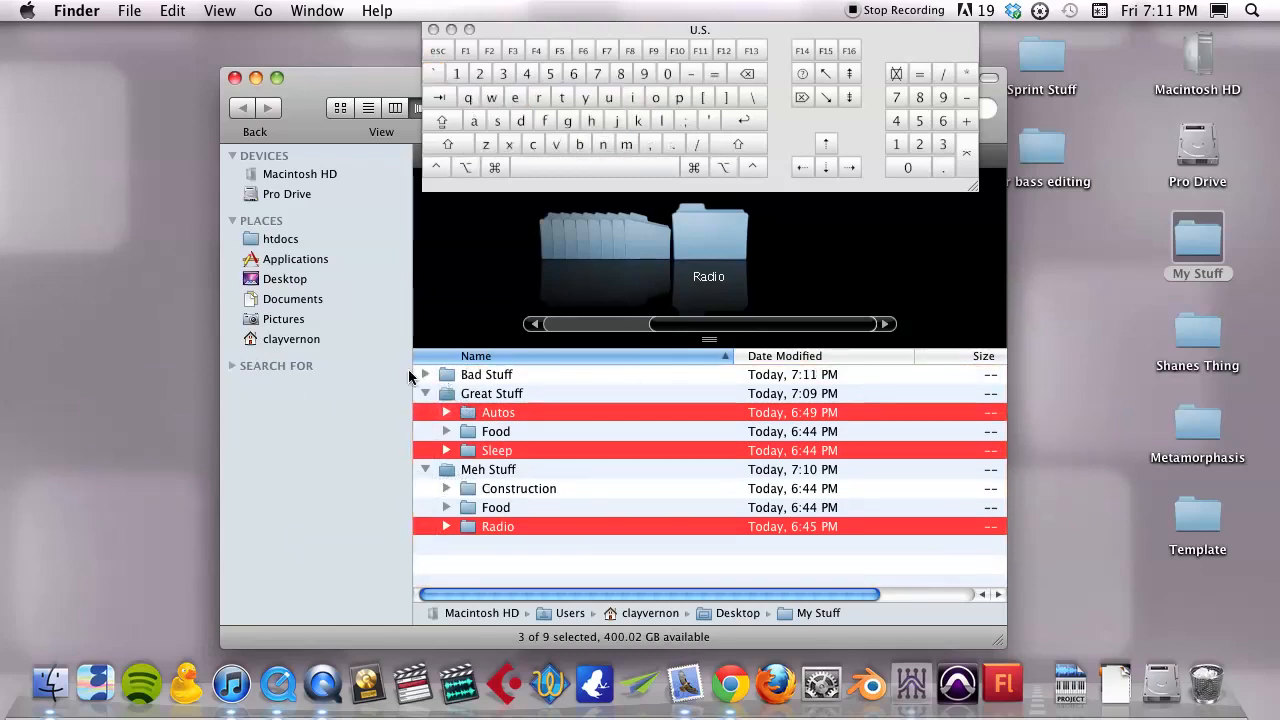
Expand Bad Stuff in the My Stuff list to check its contents, and collapse Great Stuff and Meh Stuff
{"action": "left_click", "coordinate": [424, 374]}
{"action": "scroll", "coordinate": [424, 378], "scroll_direction": "down", "scroll_amount": 3}
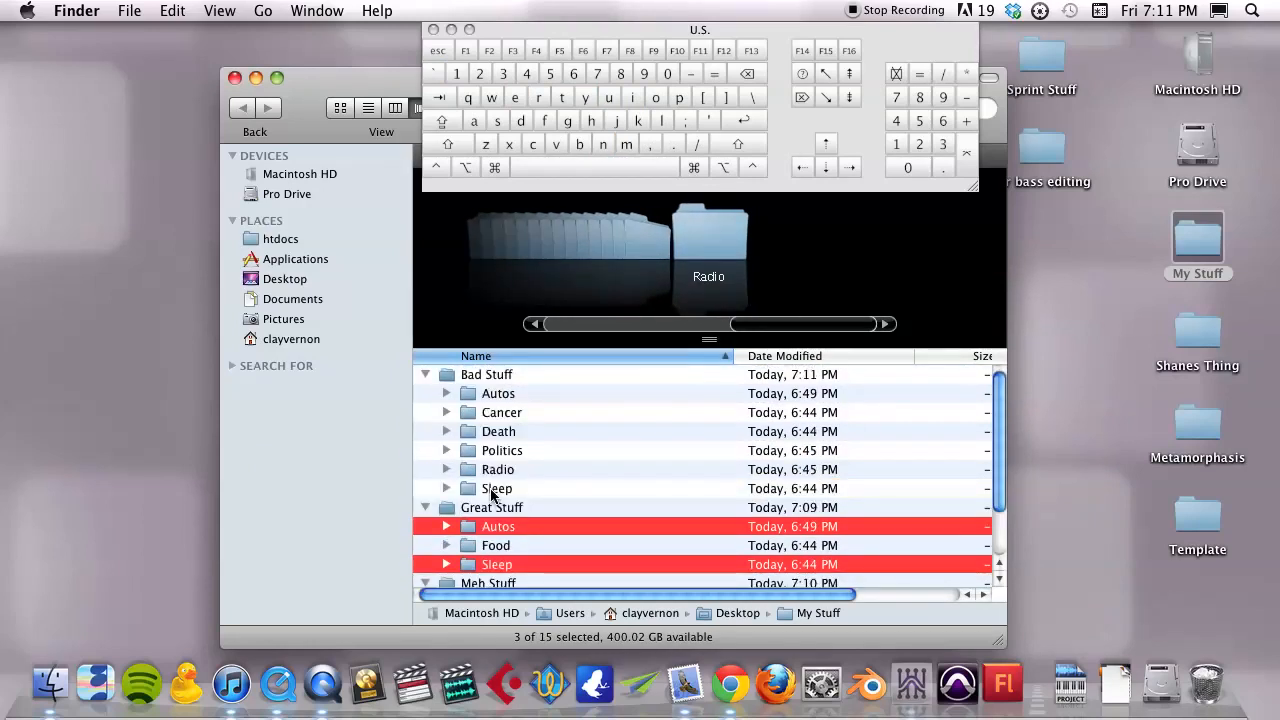
{"action": "left_click", "coordinate": [425, 508]}
{"action": "left_click", "coordinate": [425, 526]}
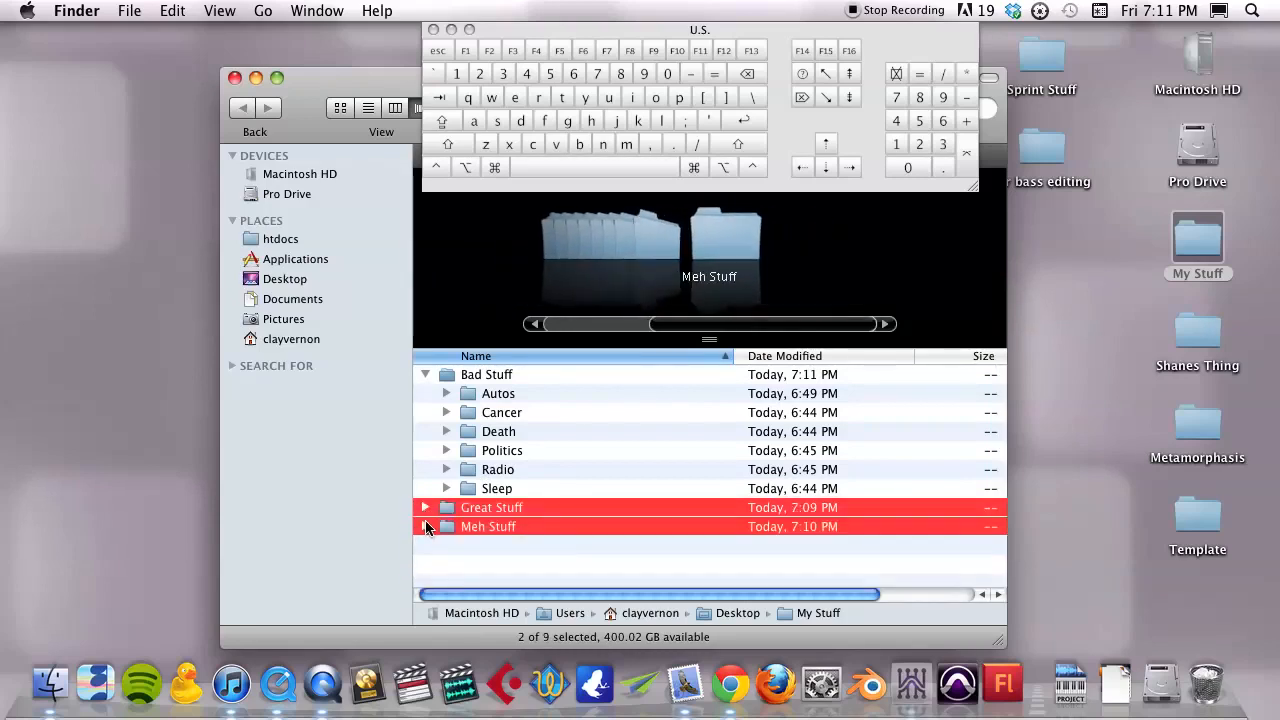
Open the Bad Stuff folder on its own and sort its contents by date modified, newest first
{"action": "double_click", "coordinate": [447, 377]}
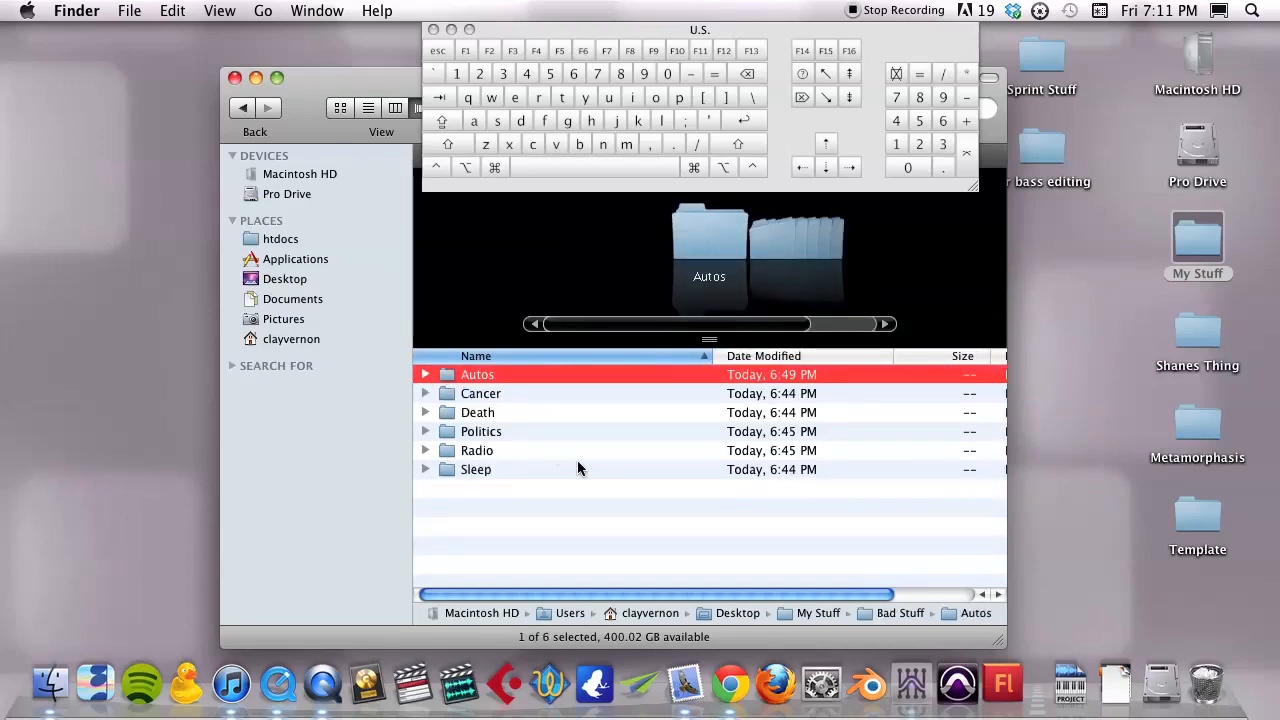
{"action": "left_click", "coordinate": [608, 492]}
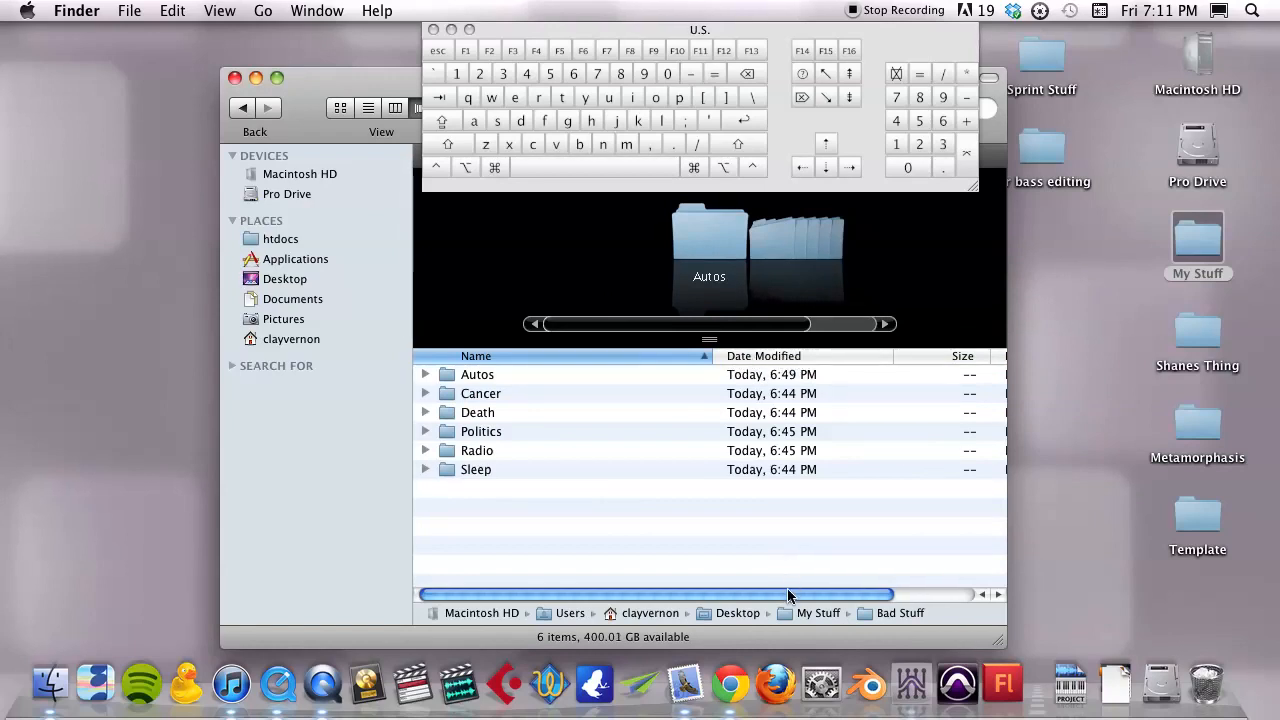
{"action": "left_click_drag", "start_coordinate": [789, 598], "coordinate": [1027, 606]}
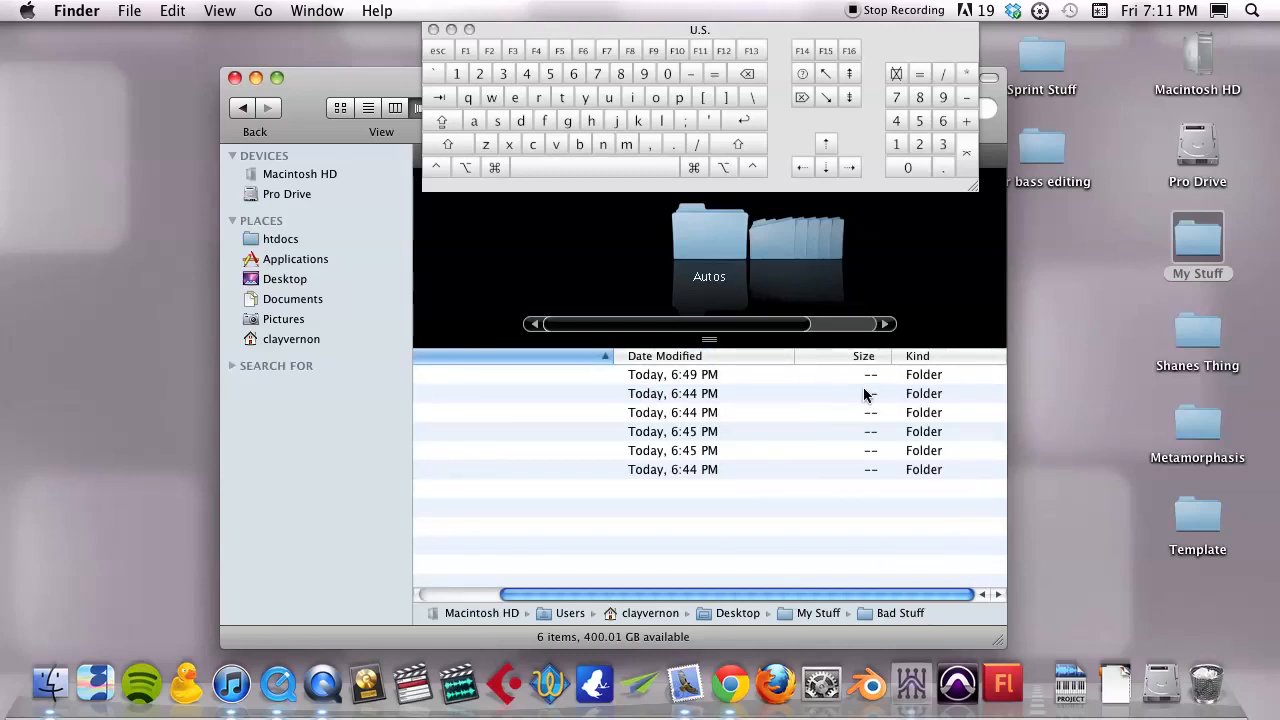
{"action": "left_click_drag", "start_coordinate": [727, 595], "coordinate": [495, 593]}
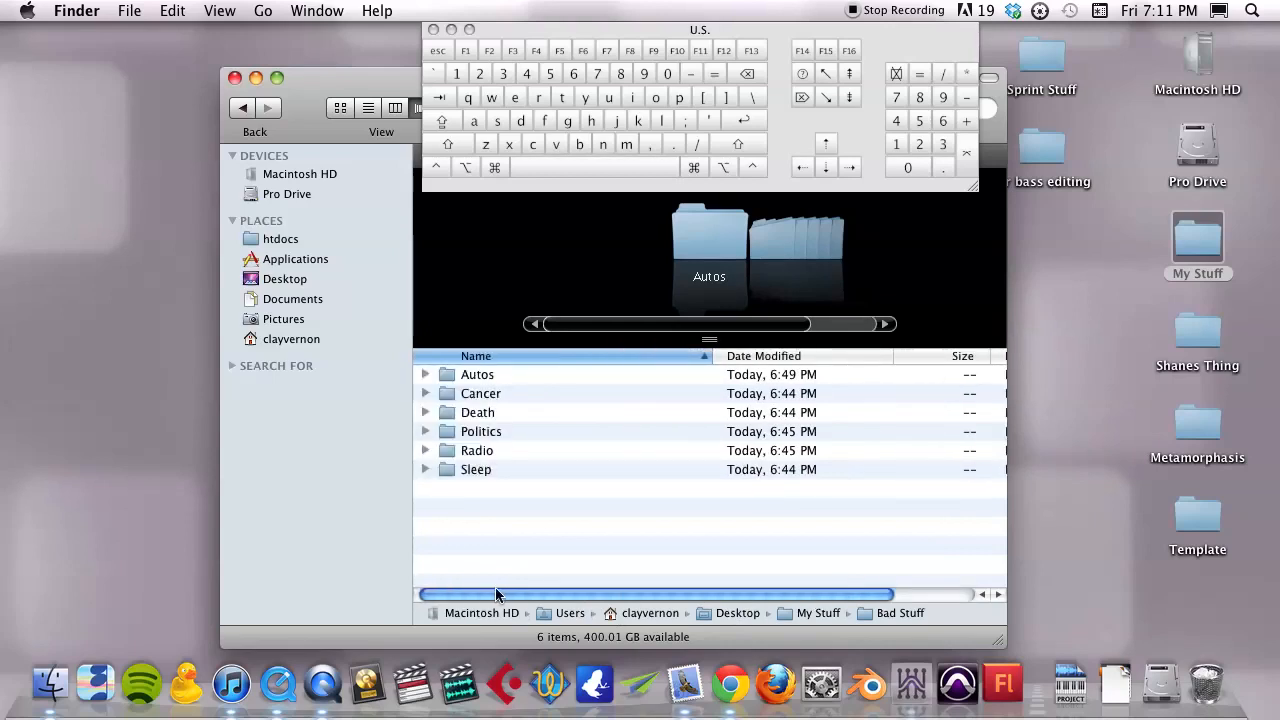
{"action": "left_click", "coordinate": [769, 358]}
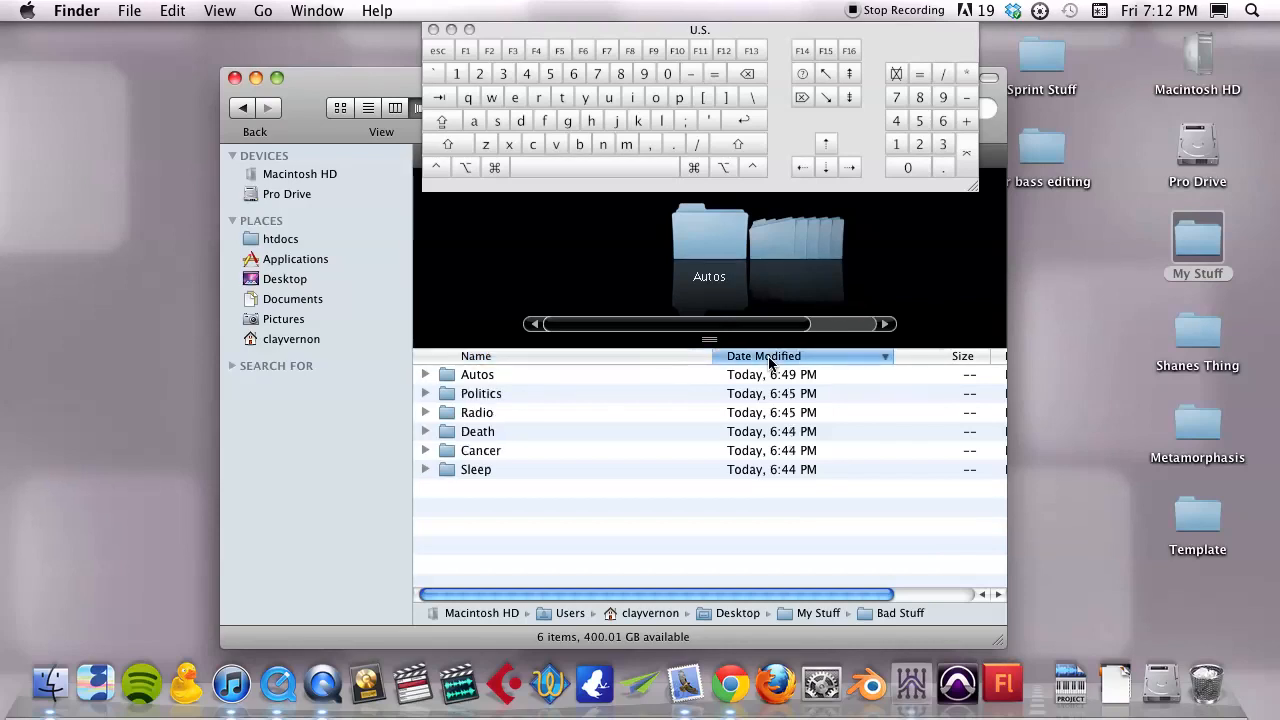
Move the adjacent Autos, Politics and Radio folders in Bad Stuff to the Trash together and clear the selection
{"action": "left_click", "coordinate": [505, 410]}
{"action": "left_click", "coordinate": [488, 374], "text": "shift"}
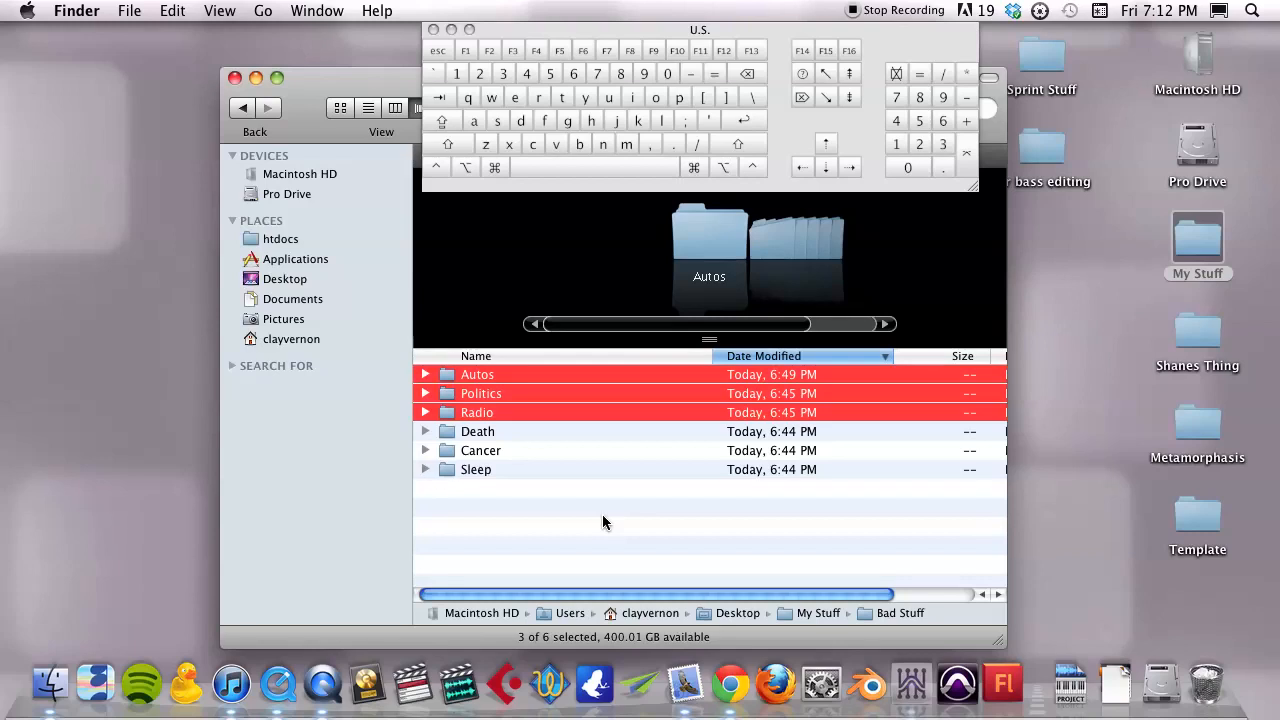
{"action": "key", "text": "super+BackSpace"}
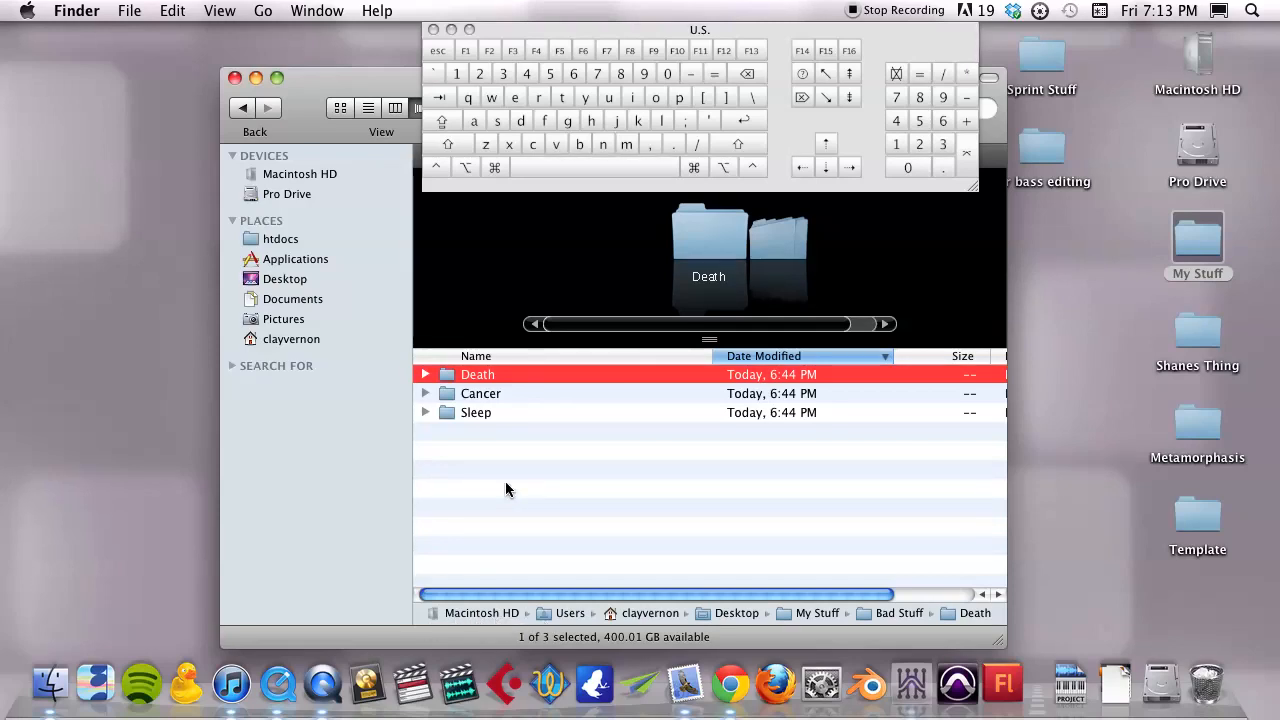
{"action": "left_click", "coordinate": [587, 497]}
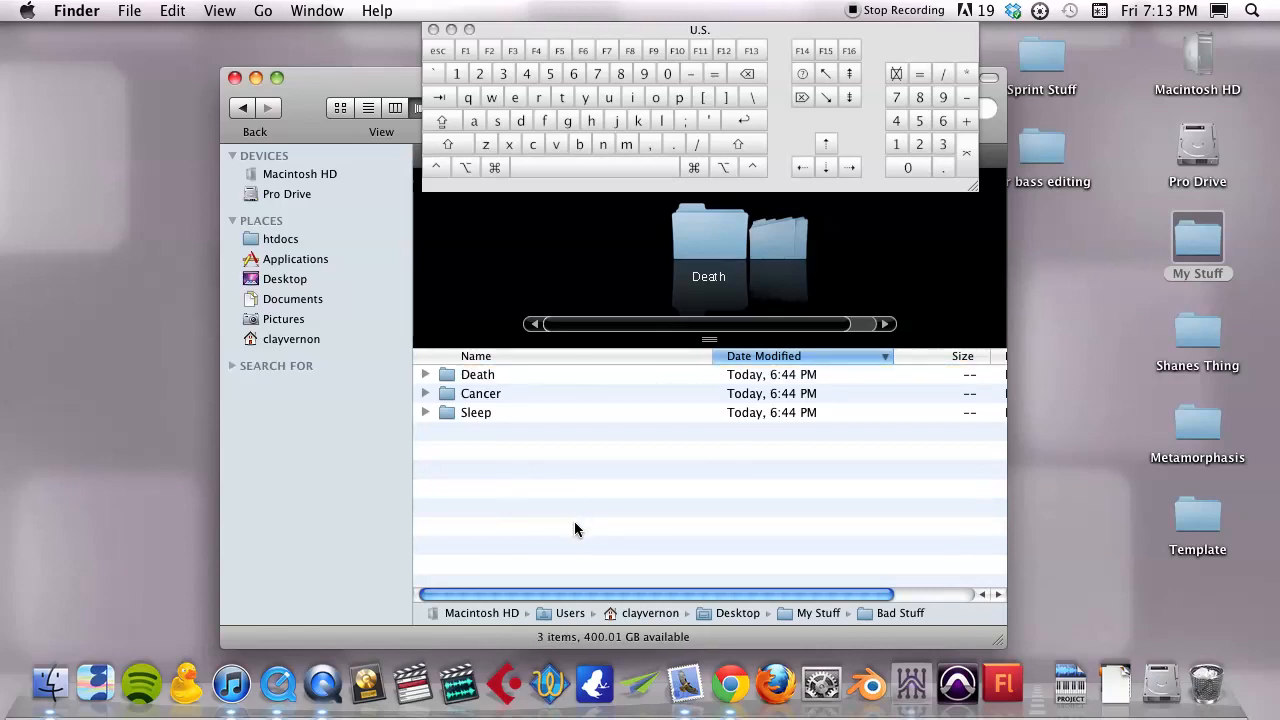